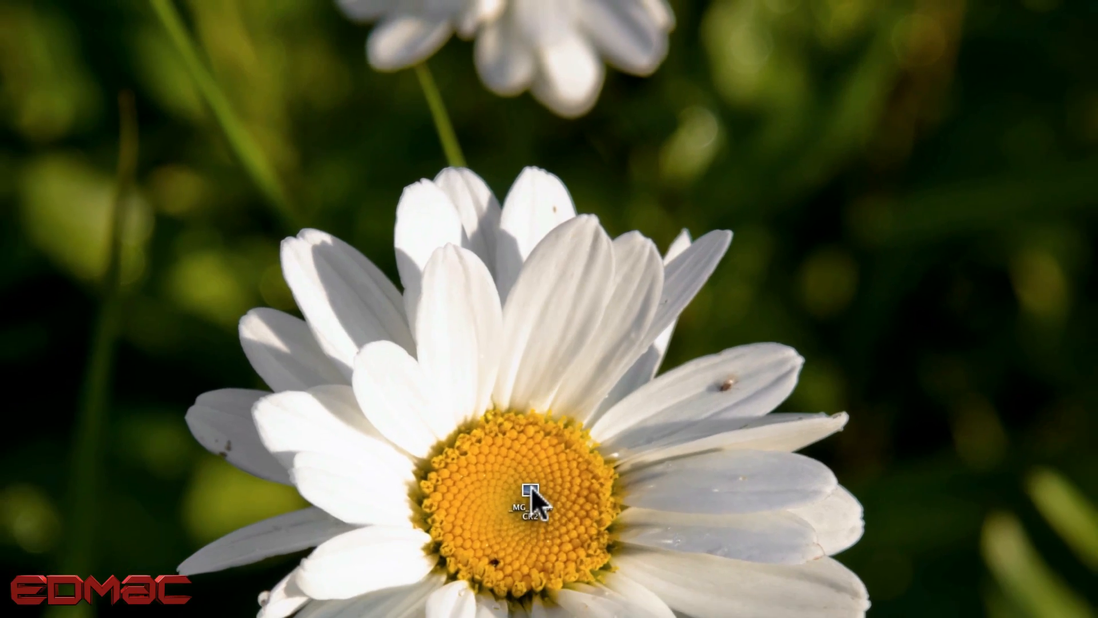
Open the raw photo _MG_2963.CR2 for raw editing and reposition its window on the desktop
{"action": "double_click", "coordinate": [530, 488]}
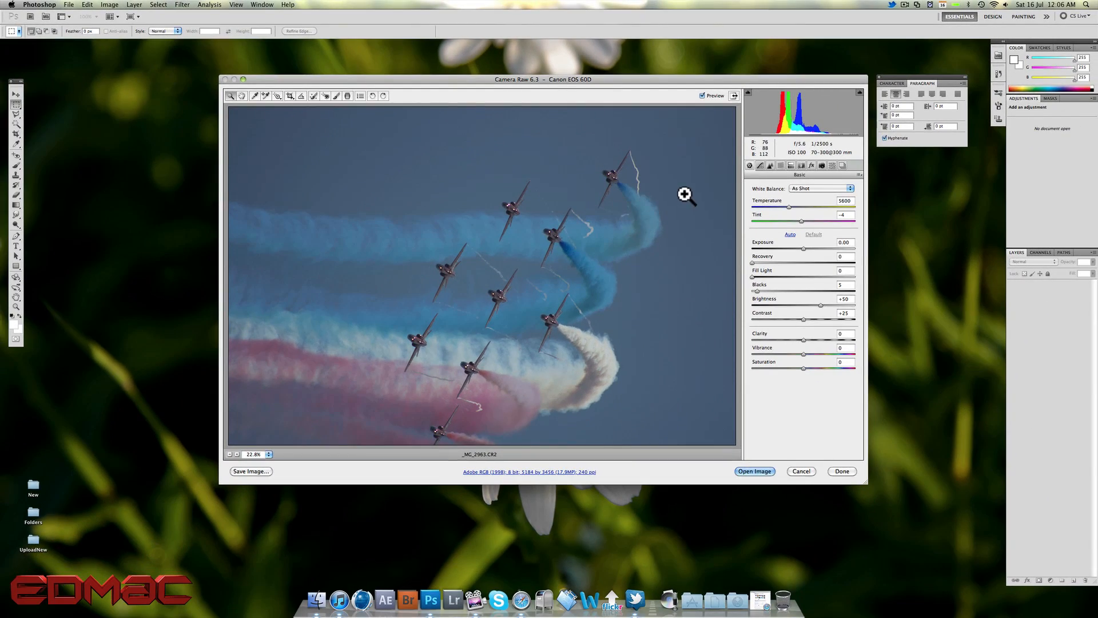
{"action": "left_click_drag", "start_coordinate": [605, 78], "coordinate": [541, 68]}
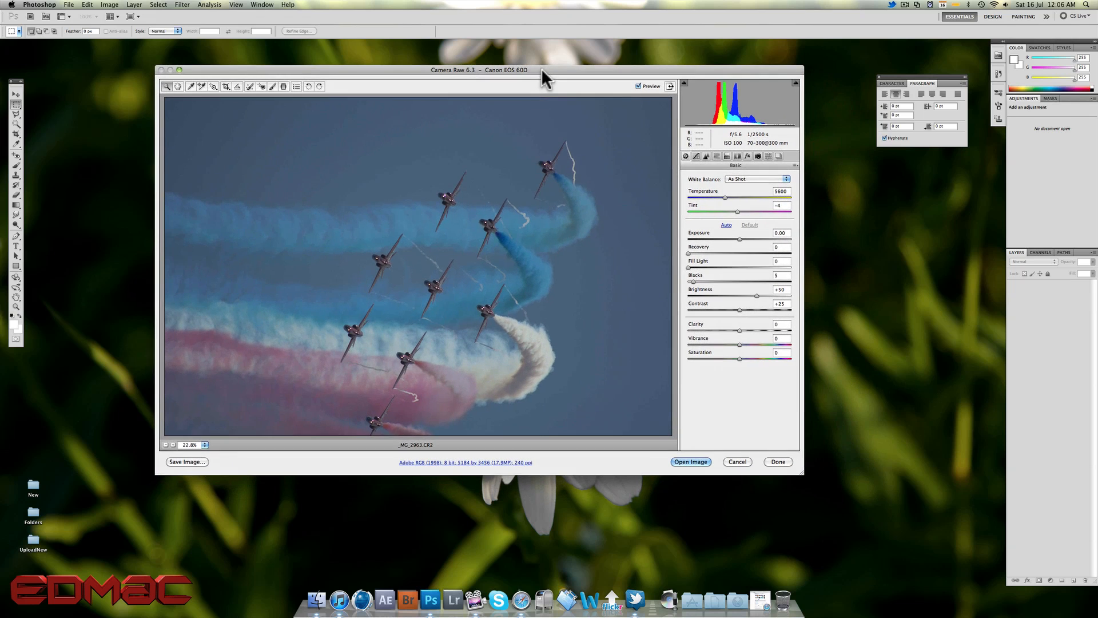
{"action": "left_click_drag", "start_coordinate": [655, 67], "coordinate": [651, 74]}
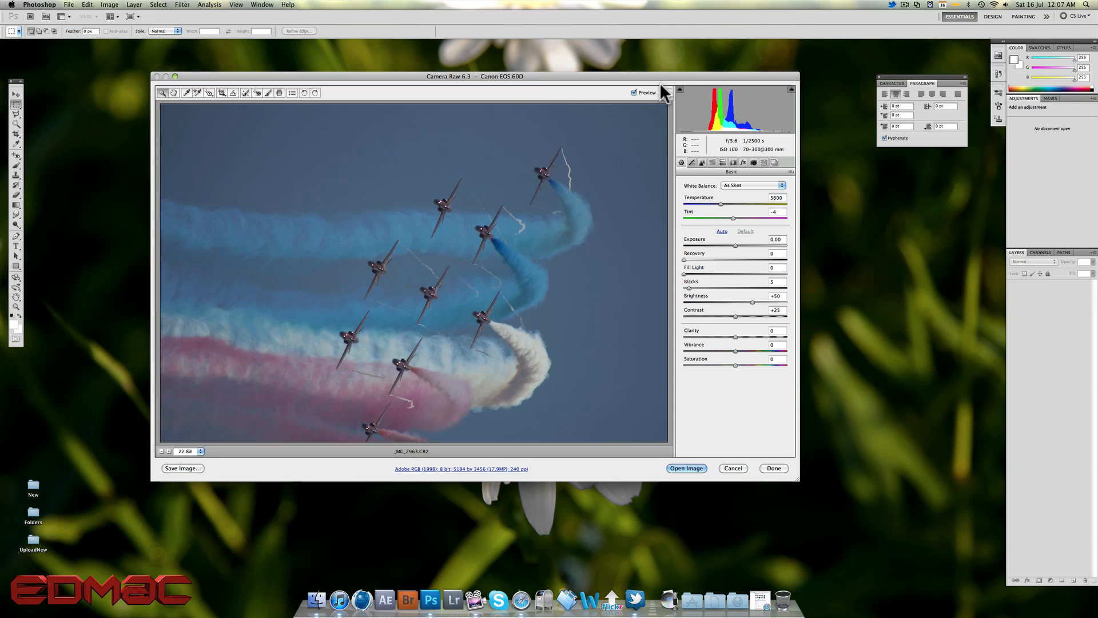
{"action": "mouse_move", "coordinate": [662, 77]}
{"action": "left_mouse_down"}
{"action": "mouse_move", "coordinate": [773, 67]}
{"action": "mouse_move", "coordinate": [657, 96]}
{"action": "left_mouse_up"}
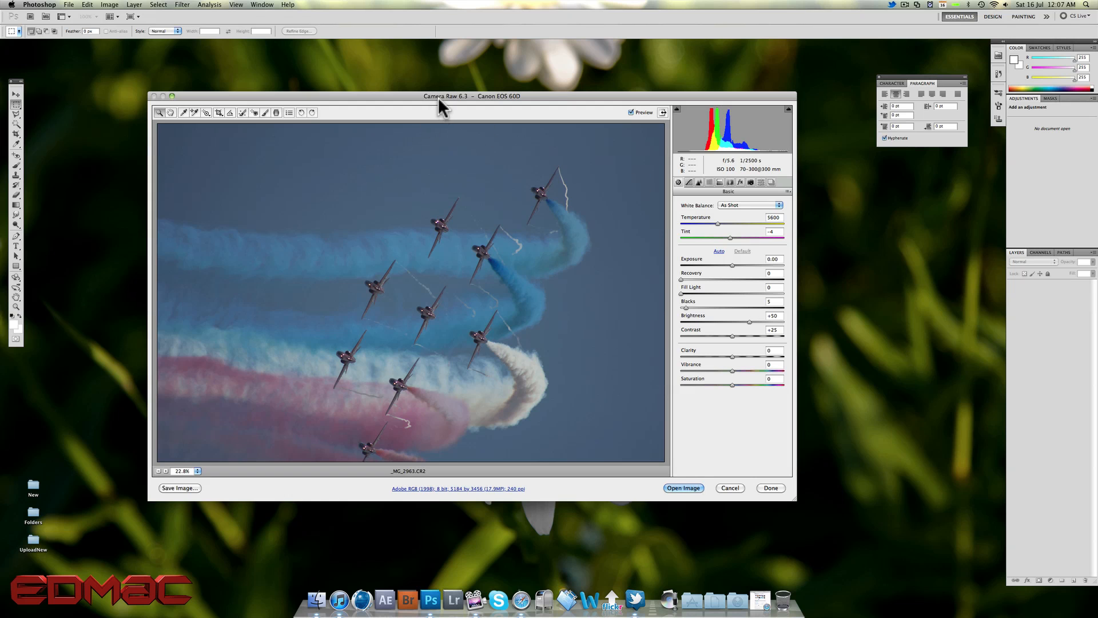
{"action": "left_click_drag", "start_coordinate": [438, 98], "coordinate": [373, 59]}
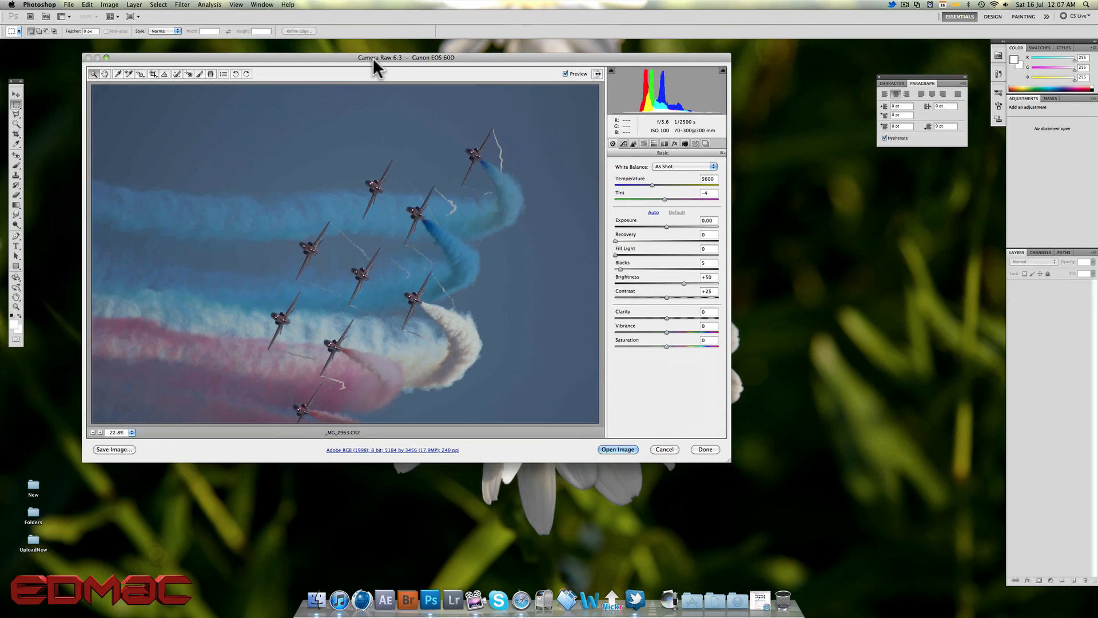
Look through the tone curve and the sharpening and noise reduction settings, and return to the basic adjustments
{"action": "left_click", "coordinate": [623, 143]}
{"action": "left_click", "coordinate": [641, 143]}
{"action": "left_click", "coordinate": [632, 143]}
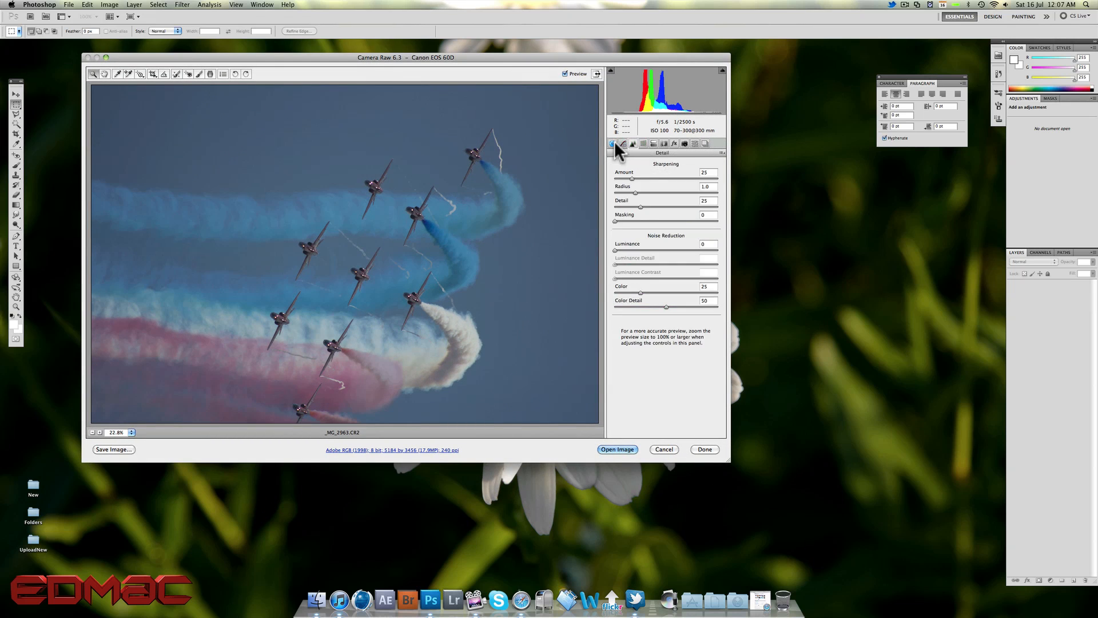
{"action": "left_click", "coordinate": [613, 143]}
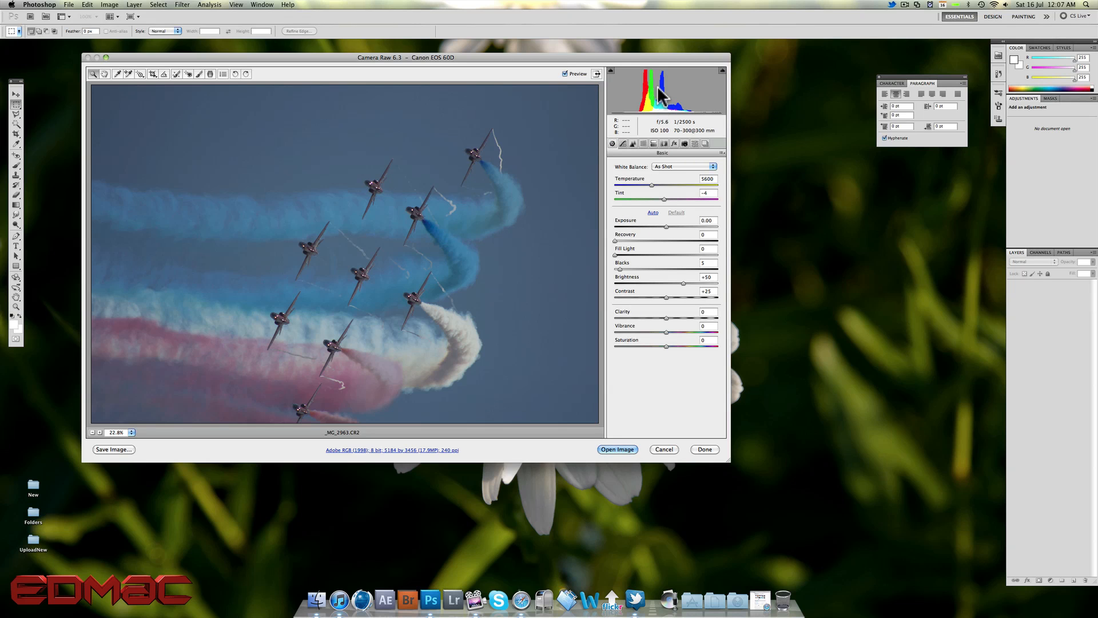
{"action": "left_click_drag", "start_coordinate": [543, 55], "coordinate": [552, 74]}
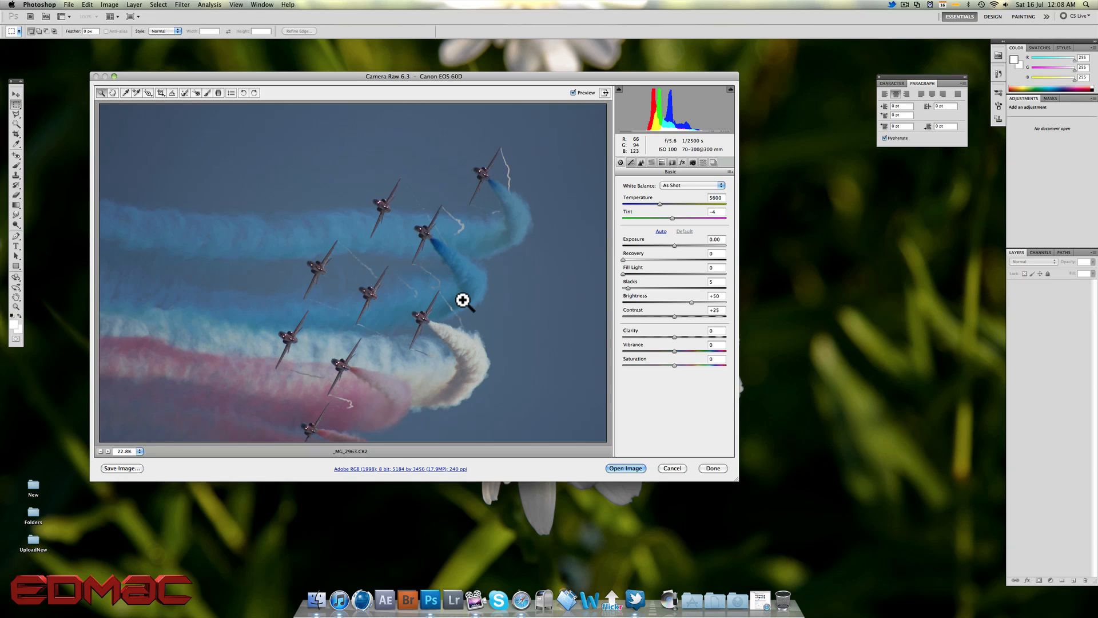
{"action": "left_click", "coordinate": [632, 163]}
{"action": "left_click", "coordinate": [640, 163]}
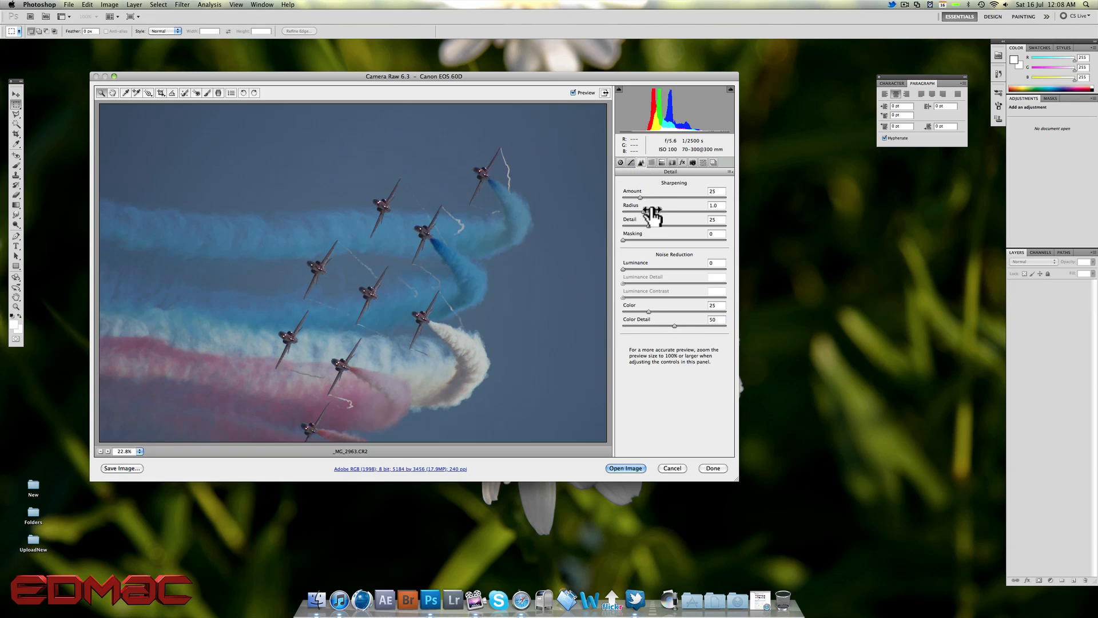
{"action": "left_click", "coordinate": [620, 163]}
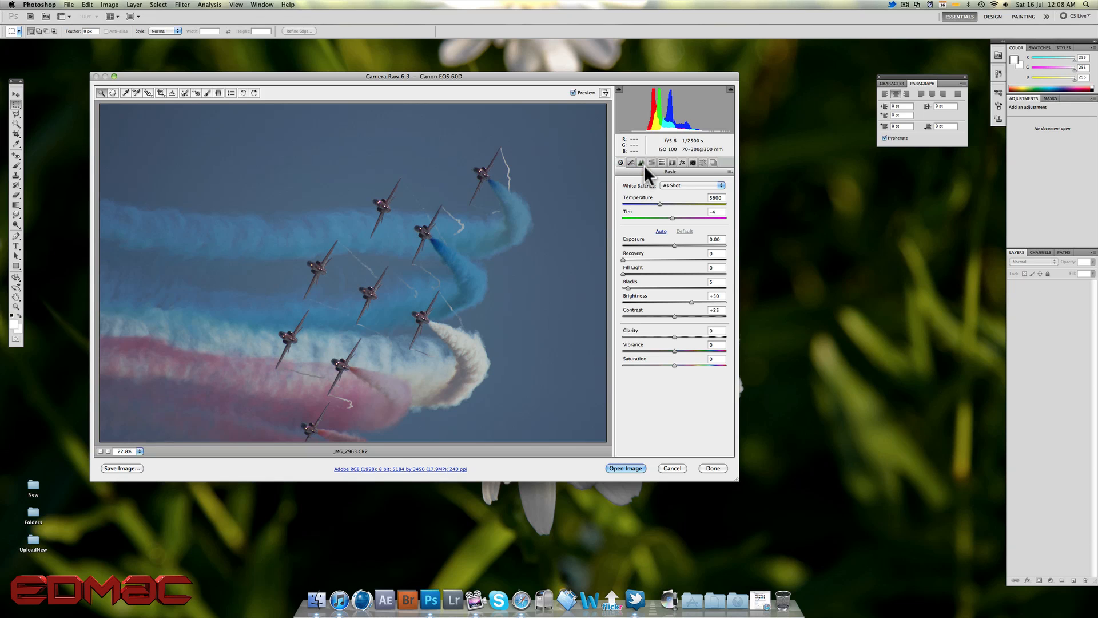
Preview the Auto, Daylight, Cloudy and Shade white balance presets on the photo and restore As Shot
{"action": "left_click", "coordinate": [705, 184]}
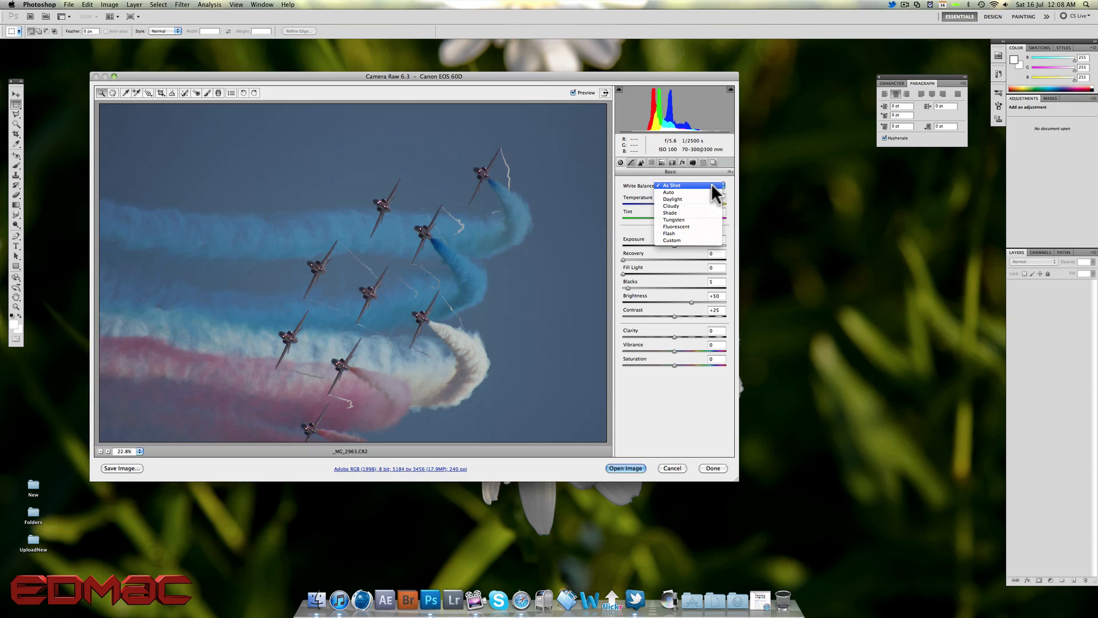
{"action": "left_click", "coordinate": [688, 191]}
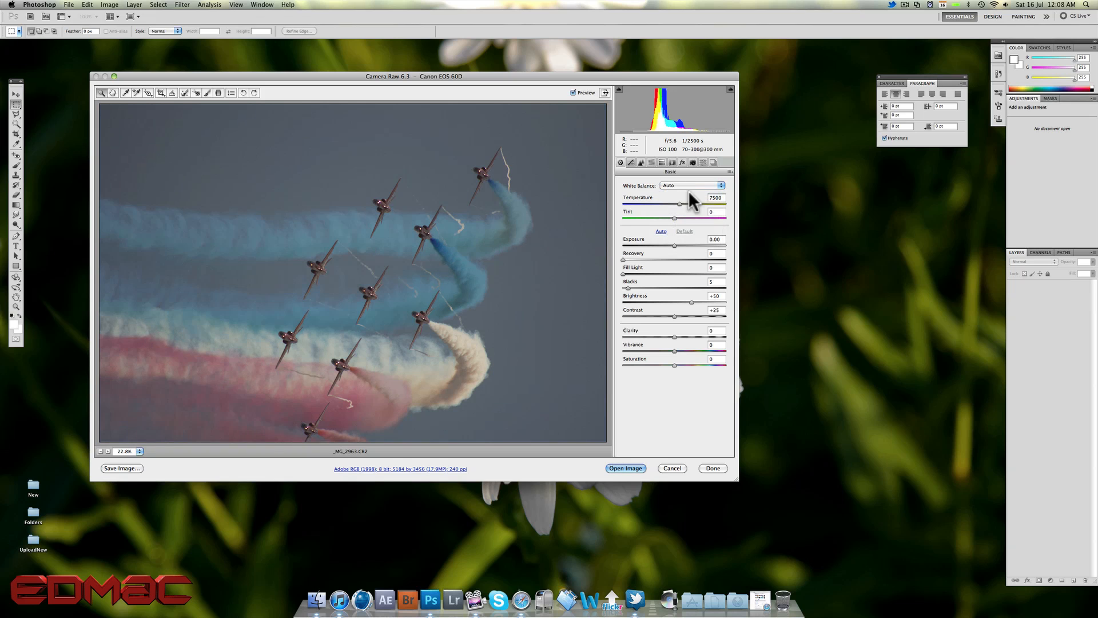
{"action": "left_click", "coordinate": [713, 185]}
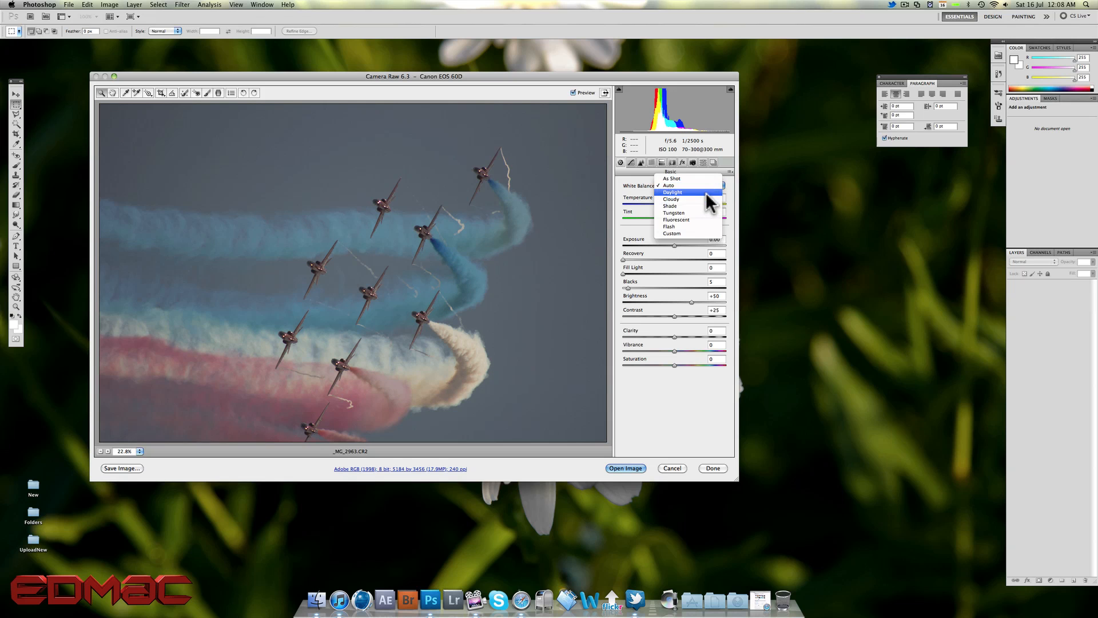
{"action": "left_click", "coordinate": [704, 183]}
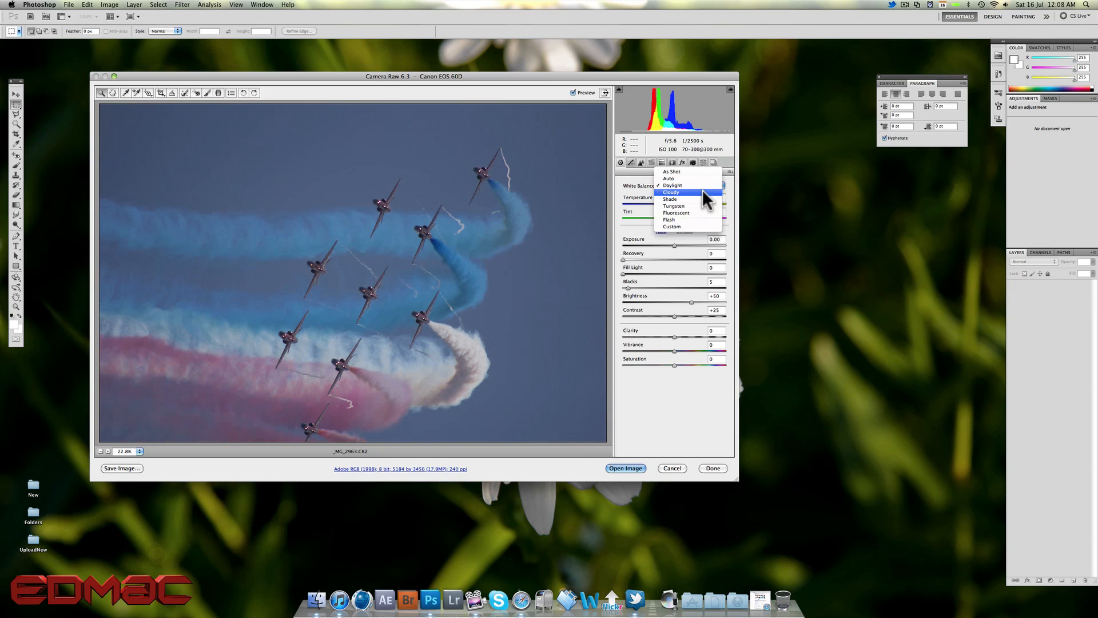
{"action": "left_click", "coordinate": [703, 192]}
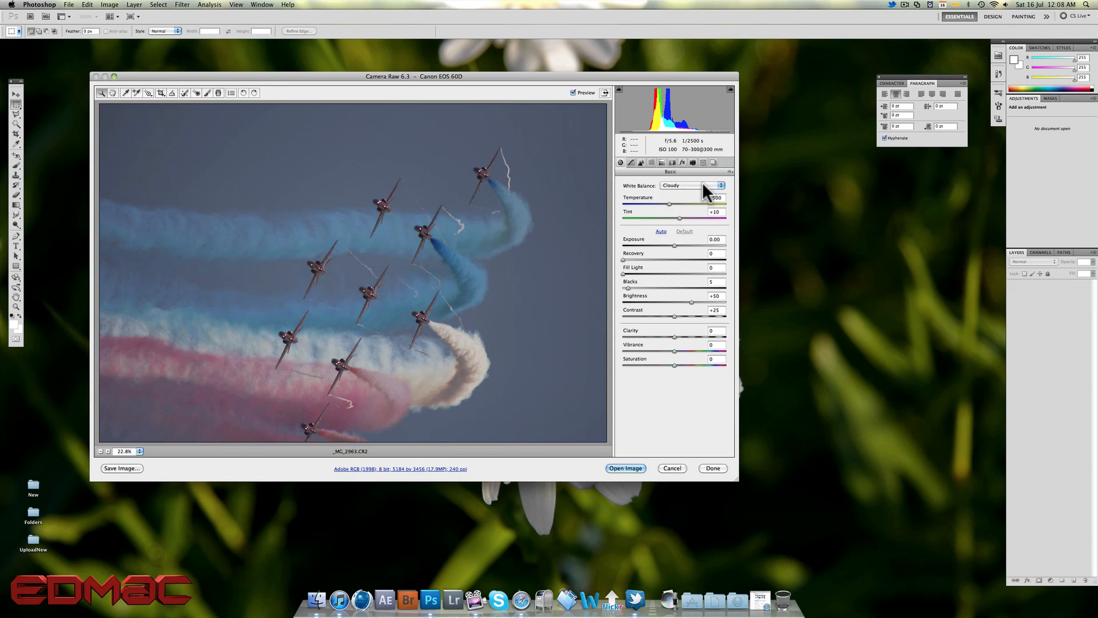
{"action": "left_click", "coordinate": [702, 183]}
{"action": "left_click", "coordinate": [703, 192]}
{"action": "left_click", "coordinate": [701, 183]}
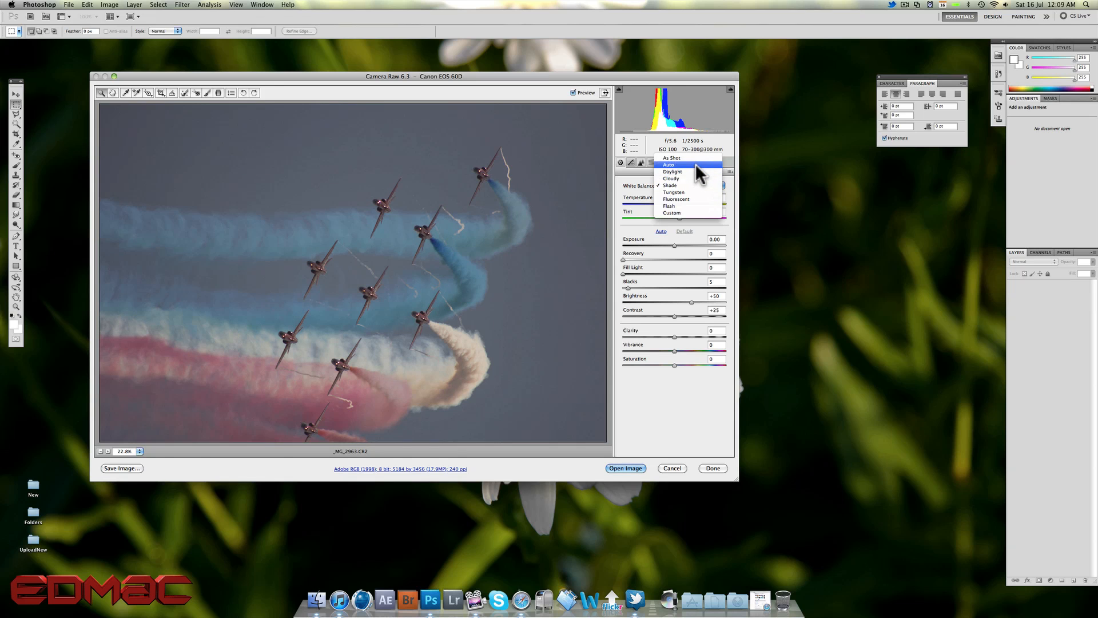
{"action": "left_click", "coordinate": [693, 157]}
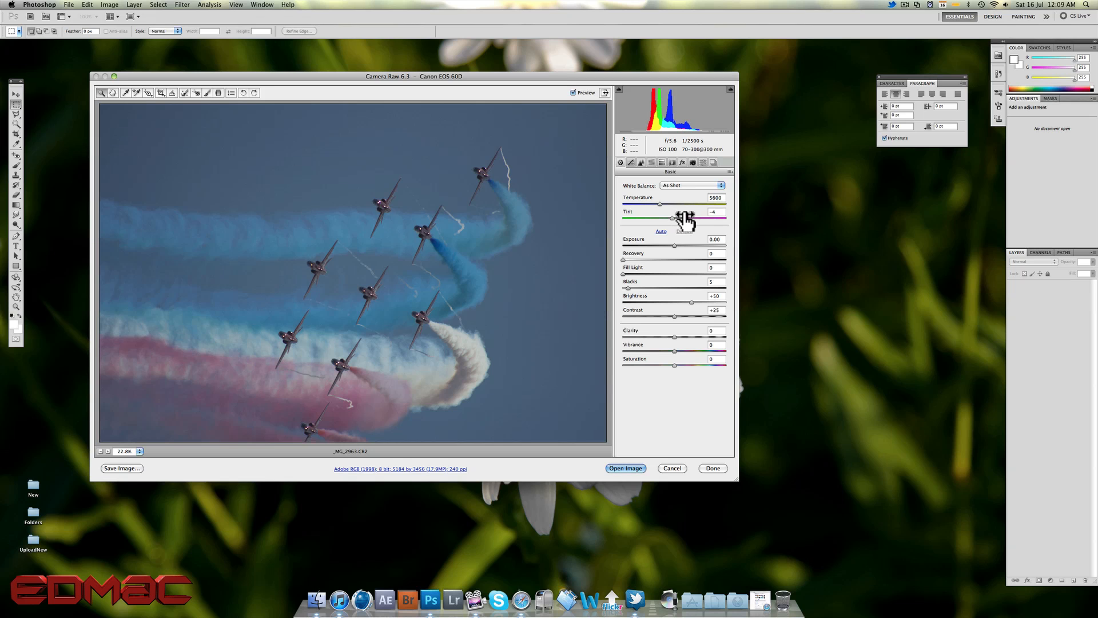
Fine-tune the white balance by setting Temperature to 5150 and Tint to -9
{"action": "mouse_move", "coordinate": [661, 202]}
{"action": "left_mouse_down"}
{"action": "mouse_move", "coordinate": [671, 204]}
{"action": "mouse_move", "coordinate": [639, 204]}
{"action": "mouse_move", "coordinate": [681, 202]}
{"action": "mouse_move", "coordinate": [657, 204]}
{"action": "left_mouse_up"}
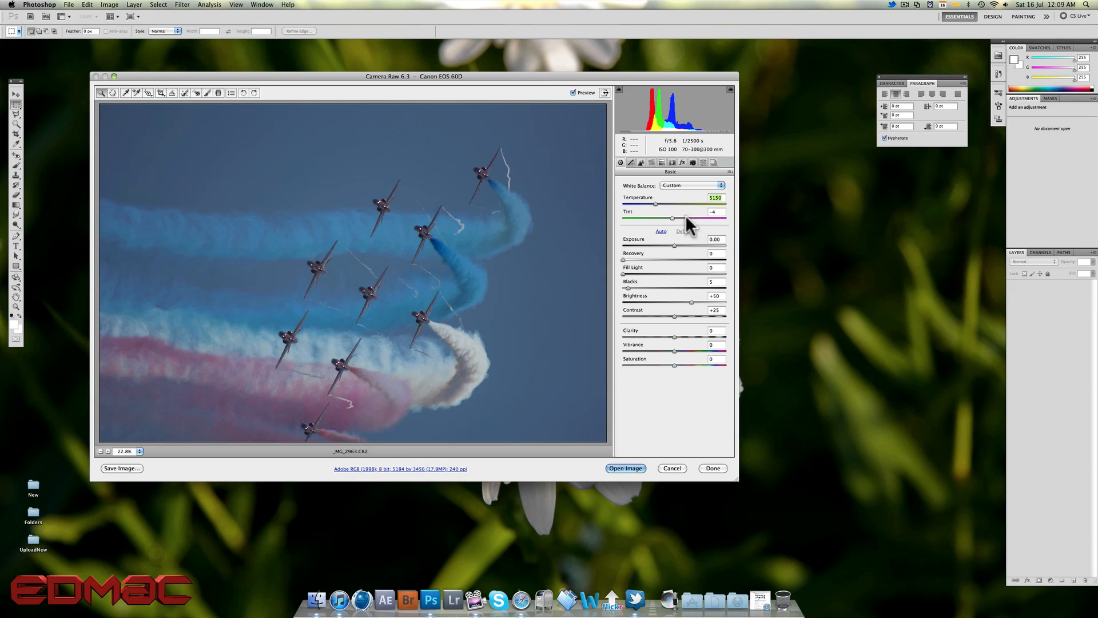
{"action": "left_click", "coordinate": [672, 218]}
{"action": "mouse_move", "coordinate": [671, 218]}
{"action": "left_mouse_down"}
{"action": "mouse_move", "coordinate": [640, 218]}
{"action": "mouse_move", "coordinate": [693, 218]}
{"action": "mouse_move", "coordinate": [668, 217]}
{"action": "left_mouse_up"}
Try the automatic tone adjustments on the photo and restore the default tone values
{"action": "left_click", "coordinate": [660, 231]}
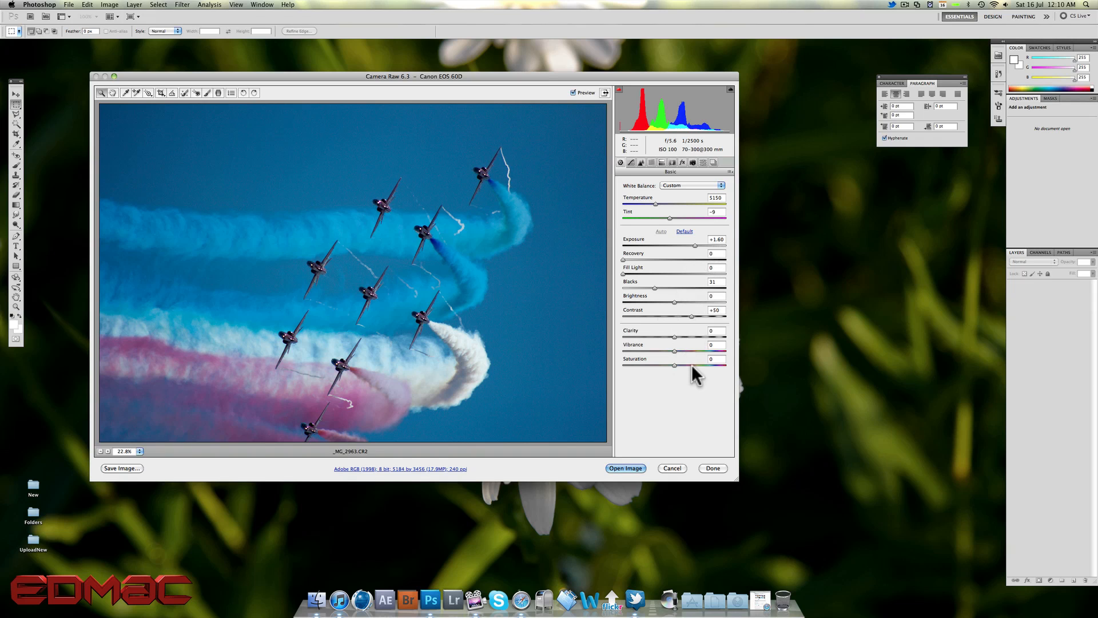
{"action": "left_click", "coordinate": [685, 232]}
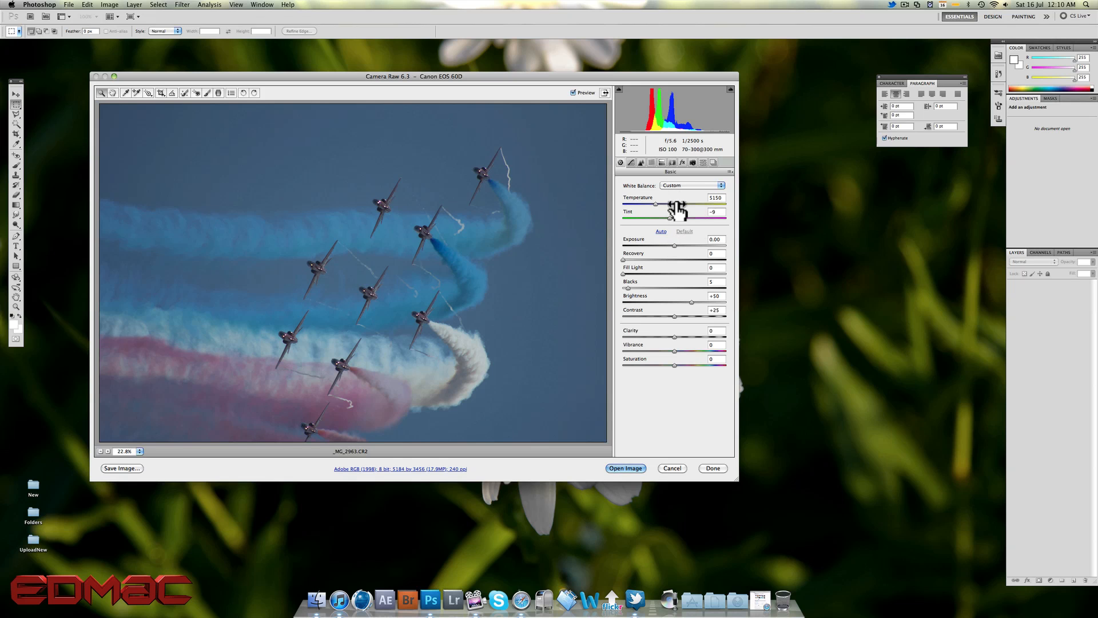
Test Recovery against a strong overexposure of +2.95, and finish with Exposure at -0.10 and Recovery at 0
{"action": "mouse_move", "coordinate": [673, 243]}
{"action": "left_mouse_down"}
{"action": "mouse_move", "coordinate": [632, 247]}
{"action": "mouse_move", "coordinate": [702, 249]}
{"action": "mouse_move", "coordinate": [681, 252]}
{"action": "left_mouse_up"}
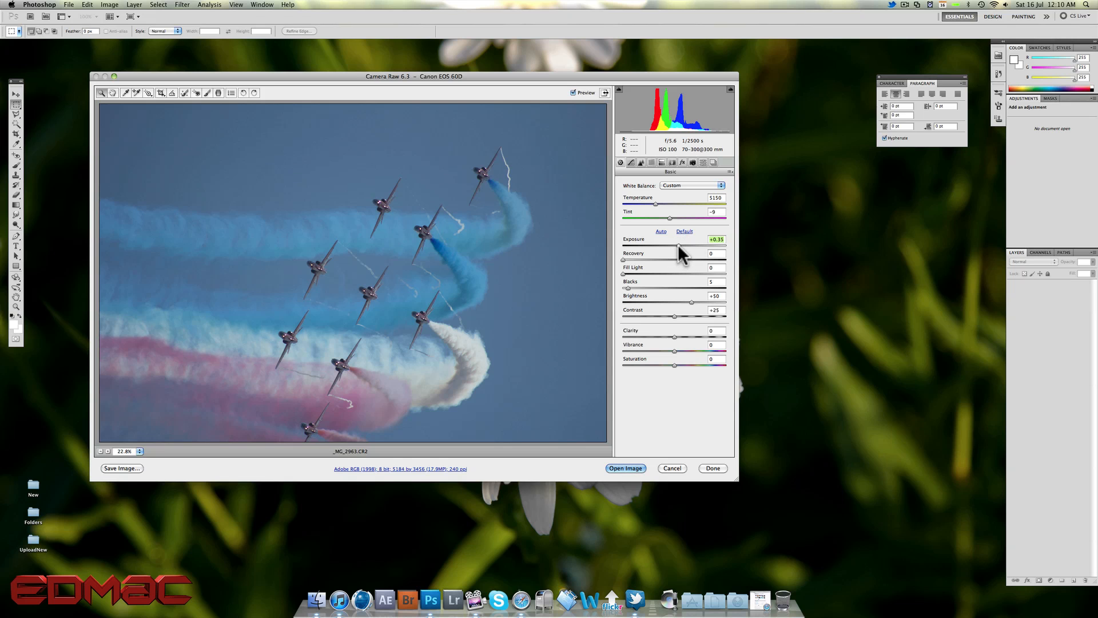
{"action": "left_click_drag", "start_coordinate": [677, 245], "coordinate": [672, 243]}
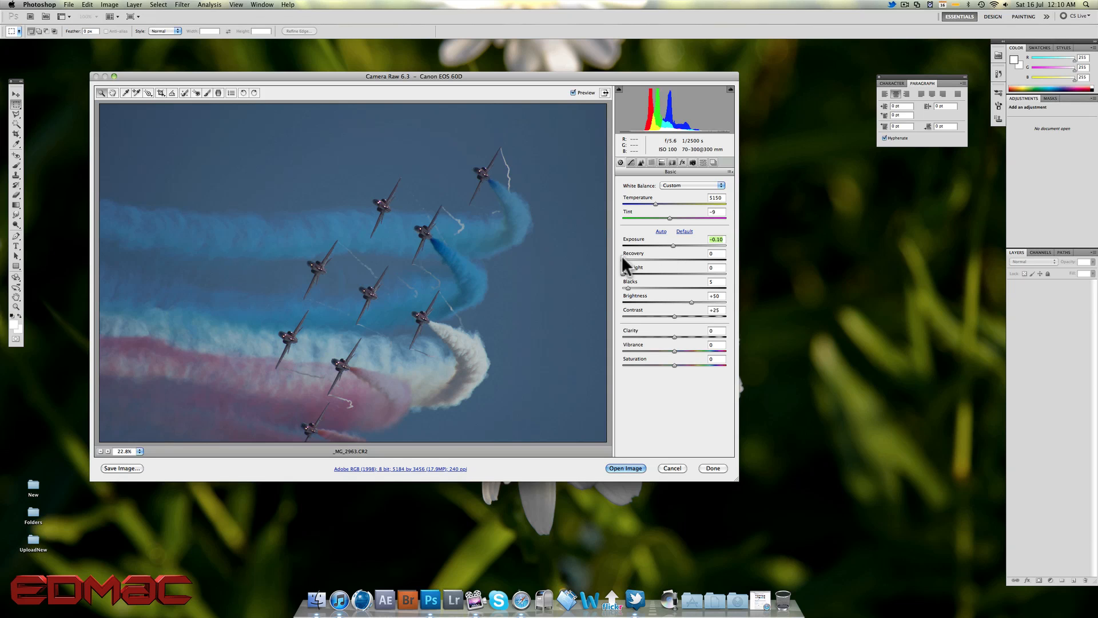
{"action": "mouse_move", "coordinate": [621, 257]}
{"action": "left_mouse_down"}
{"action": "mouse_move", "coordinate": [722, 258]}
{"action": "mouse_move", "coordinate": [626, 262]}
{"action": "left_mouse_up"}
{"action": "left_click_drag", "start_coordinate": [673, 245], "coordinate": [712, 243]}
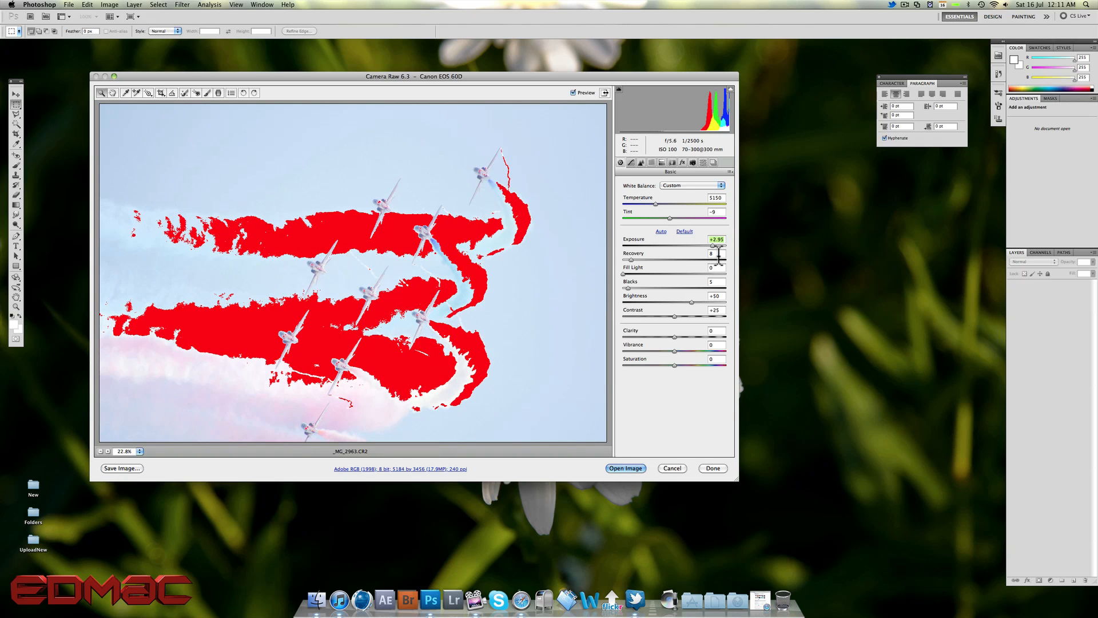
{"action": "left_click_drag", "start_coordinate": [713, 245], "coordinate": [702, 245]}
{"action": "left_click_drag", "start_coordinate": [630, 258], "coordinate": [671, 243]}
{"action": "left_click", "coordinate": [685, 231]}
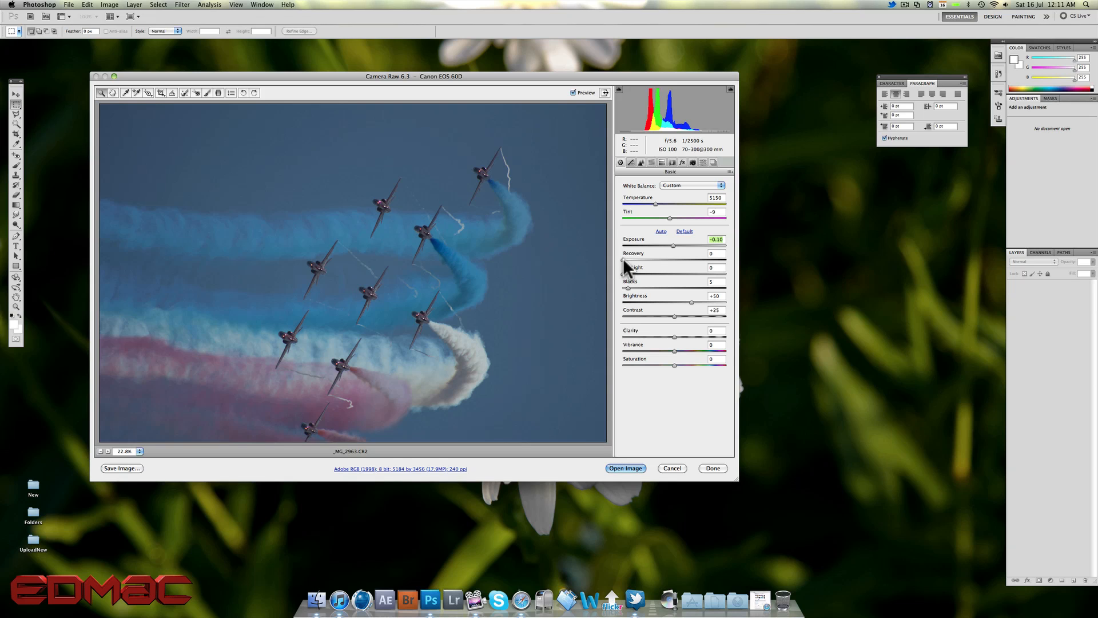
{"action": "mouse_move", "coordinate": [623, 258]}
{"action": "left_mouse_down"}
{"action": "mouse_move", "coordinate": [734, 265]}
{"action": "mouse_move", "coordinate": [620, 259]}
{"action": "left_mouse_up"}
Lift the shadows with Fill Light at 23 and deepen the dark tones with Blacks at 35
{"action": "left_click_drag", "start_coordinate": [622, 271], "coordinate": [646, 286]}
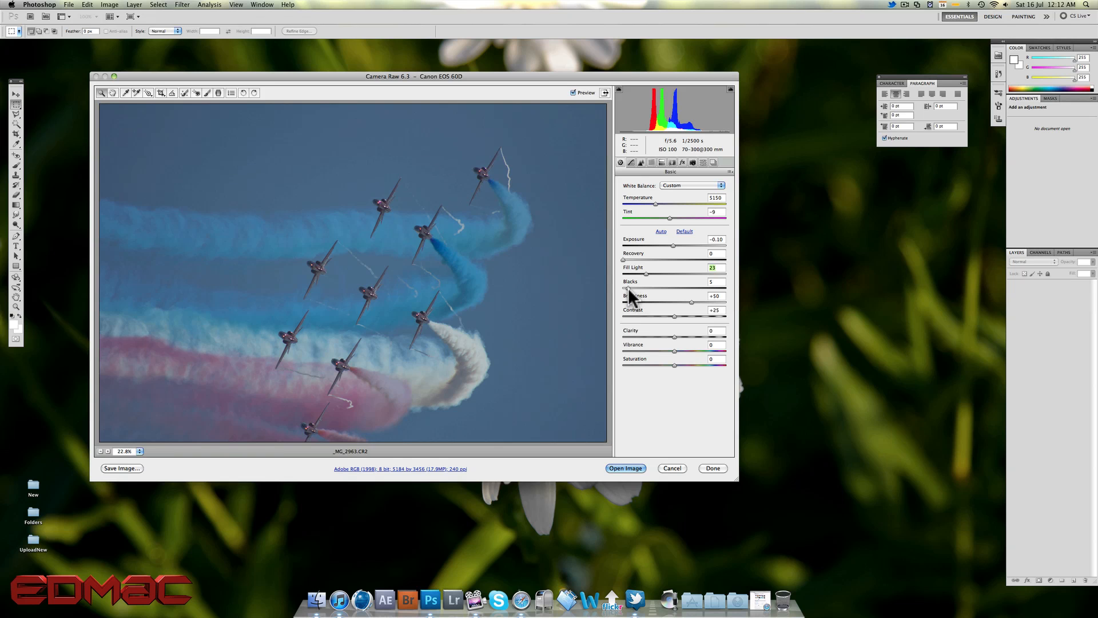
{"action": "left_click", "coordinate": [628, 287]}
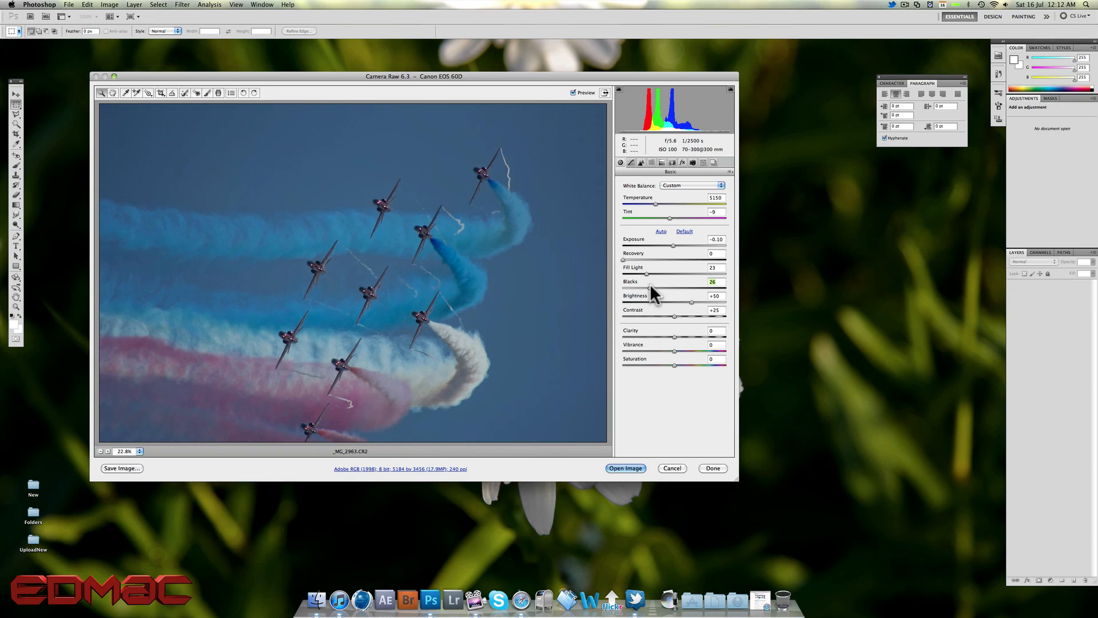
{"action": "left_click_drag", "start_coordinate": [650, 283], "coordinate": [659, 287]}
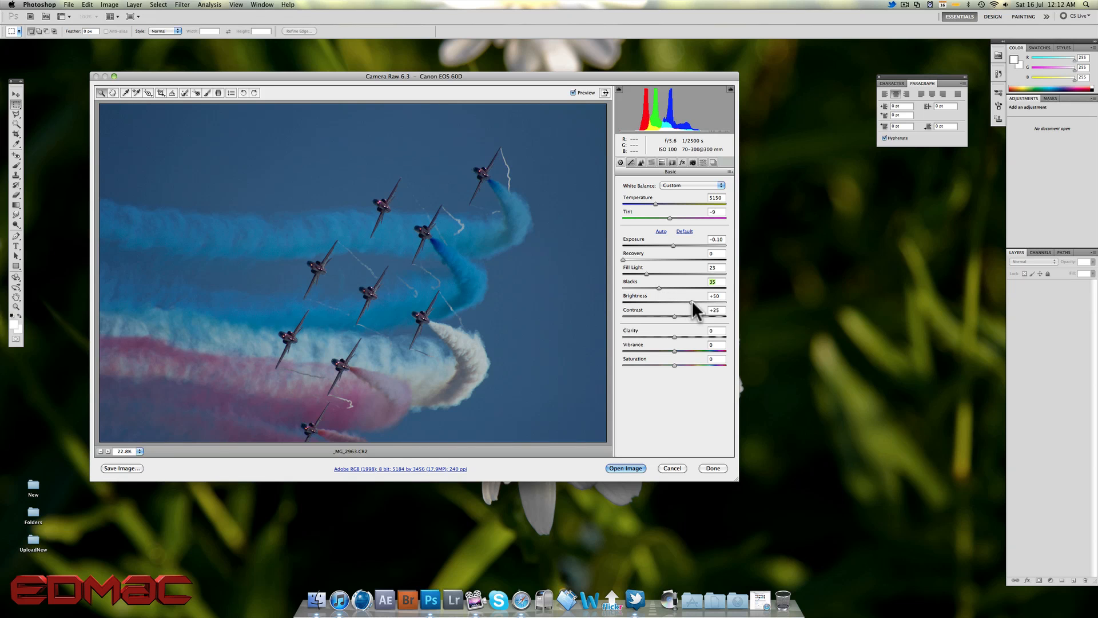
Set the photo's Brightness to +40 and its Contrast to +36
{"action": "mouse_move", "coordinate": [691, 301]}
{"action": "left_mouse_down"}
{"action": "mouse_move", "coordinate": [648, 302]}
{"action": "mouse_move", "coordinate": [733, 303]}
{"action": "mouse_move", "coordinate": [678, 308]}
{"action": "mouse_move", "coordinate": [687, 307]}
{"action": "left_mouse_up"}
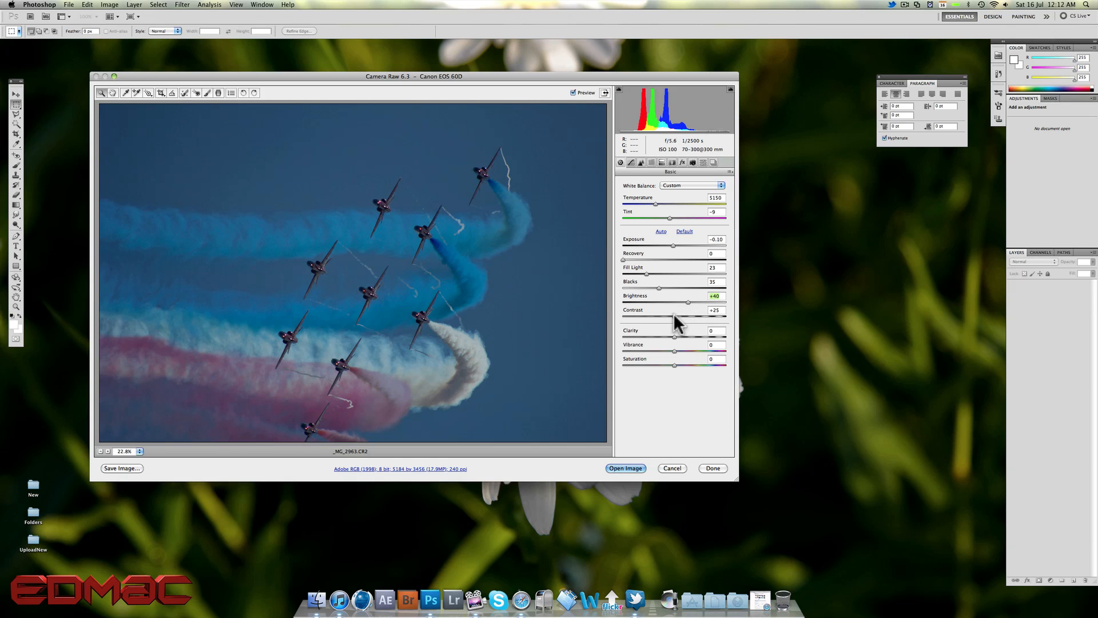
{"action": "mouse_move", "coordinate": [674, 314]}
{"action": "left_mouse_down"}
{"action": "mouse_move", "coordinate": [728, 311]}
{"action": "mouse_move", "coordinate": [610, 324]}
{"action": "mouse_move", "coordinate": [745, 313]}
{"action": "mouse_move", "coordinate": [695, 318]}
{"action": "left_mouse_up"}
{"action": "left_click", "coordinate": [681, 318]}
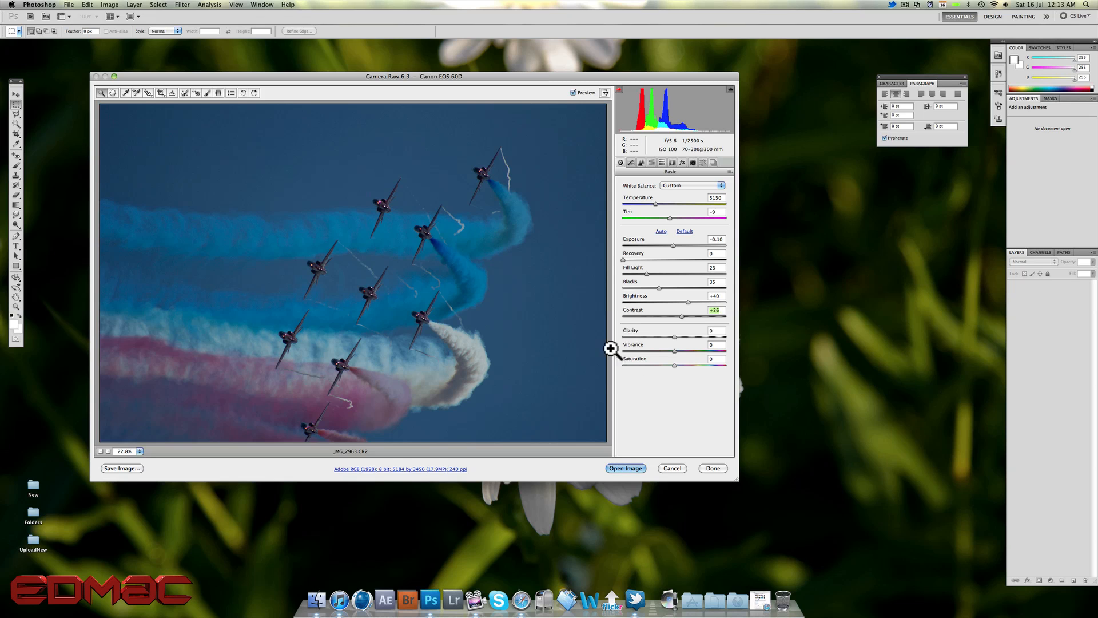
Test Clarity at -100 to see the softening effect, and set it to +54
{"action": "left_click_drag", "start_coordinate": [674, 335], "coordinate": [616, 332]}
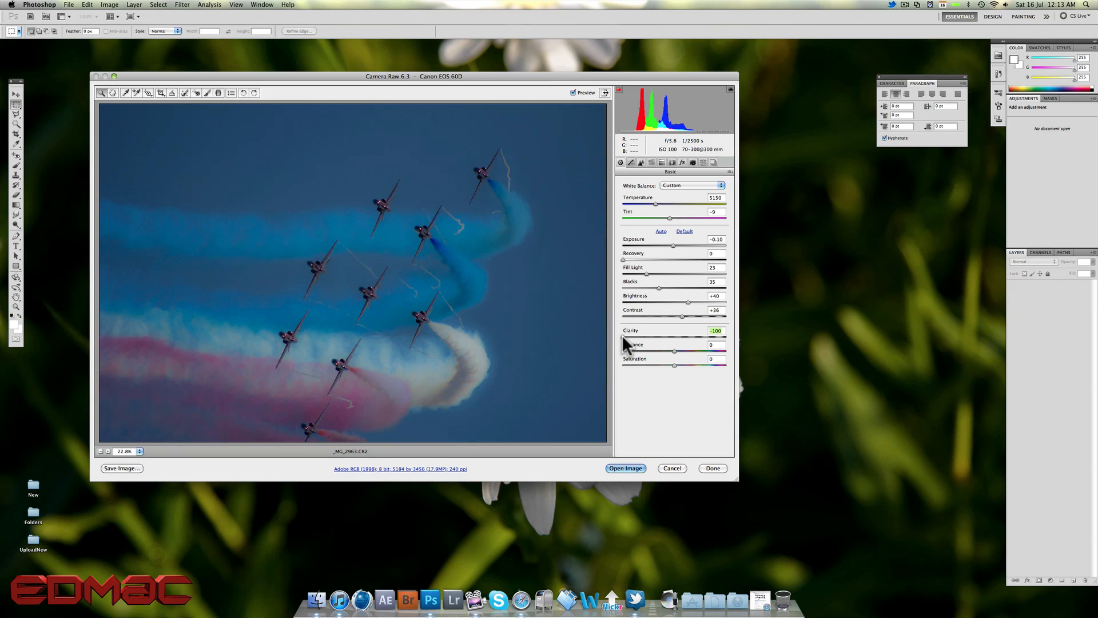
{"action": "left_click_drag", "start_coordinate": [622, 334], "coordinate": [705, 335]}
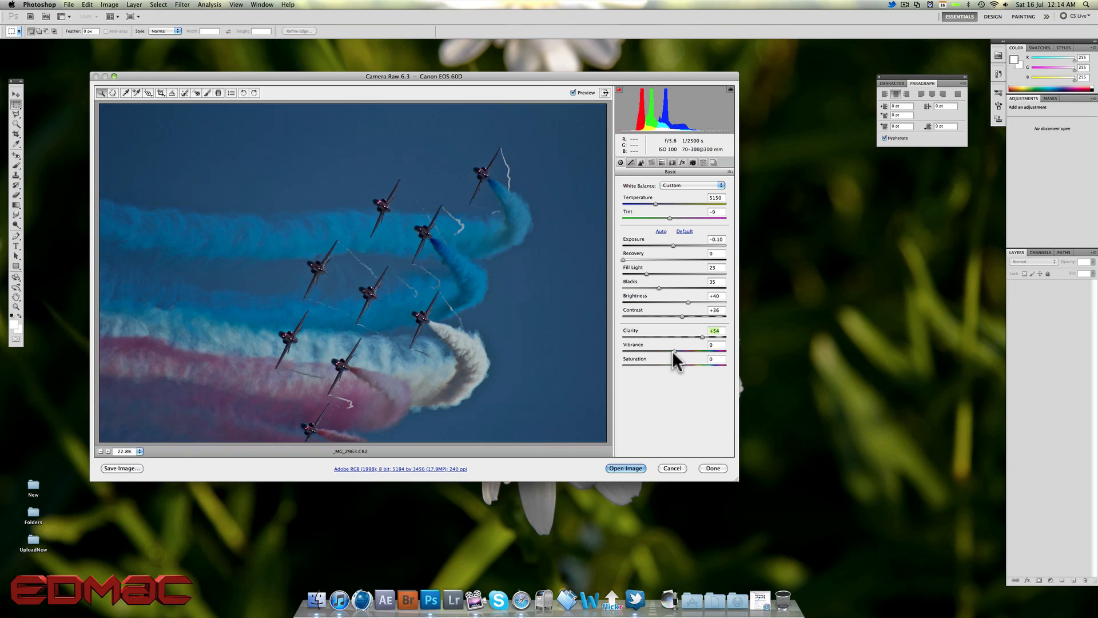
Test Vibrance and Saturation at +100, and finish with a moderately raised Vibrance and Saturation at 0
{"action": "mouse_move", "coordinate": [674, 351]}
{"action": "left_mouse_down"}
{"action": "mouse_move", "coordinate": [694, 346]}
{"action": "mouse_move", "coordinate": [686, 348]}
{"action": "left_mouse_up"}
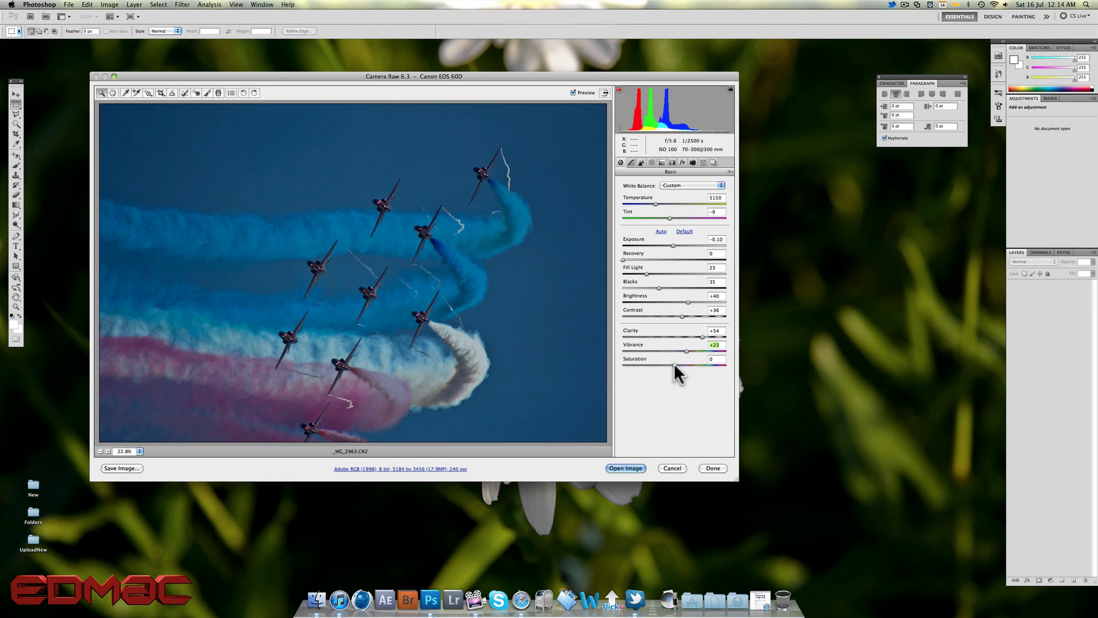
{"action": "left_click_drag", "start_coordinate": [701, 362], "coordinate": [734, 357]}
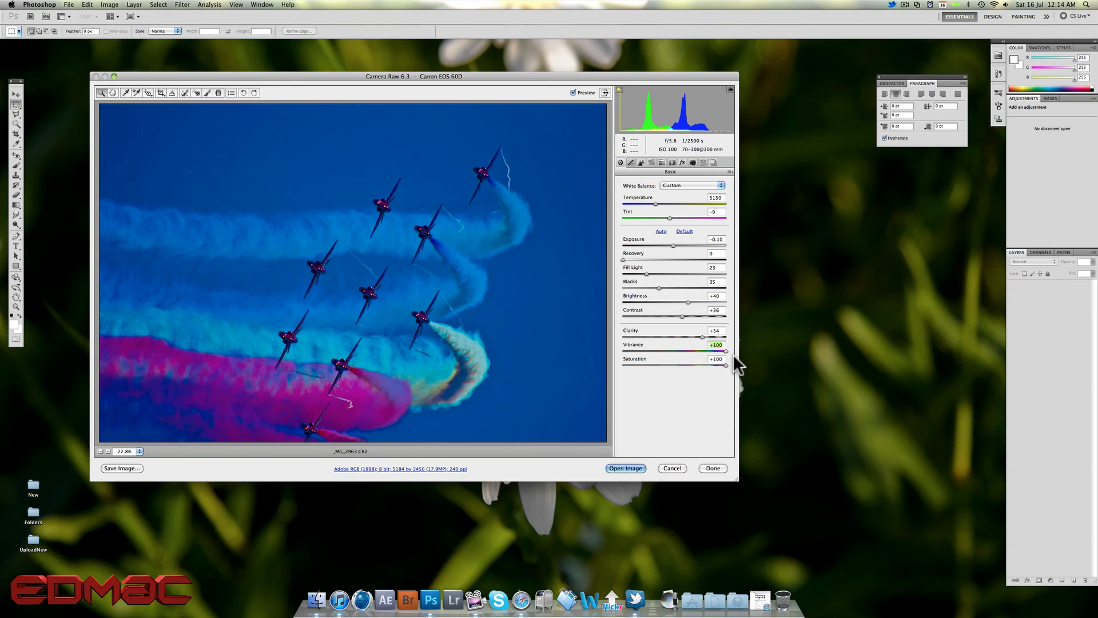
{"action": "left_click_drag", "start_coordinate": [712, 347], "coordinate": [674, 363]}
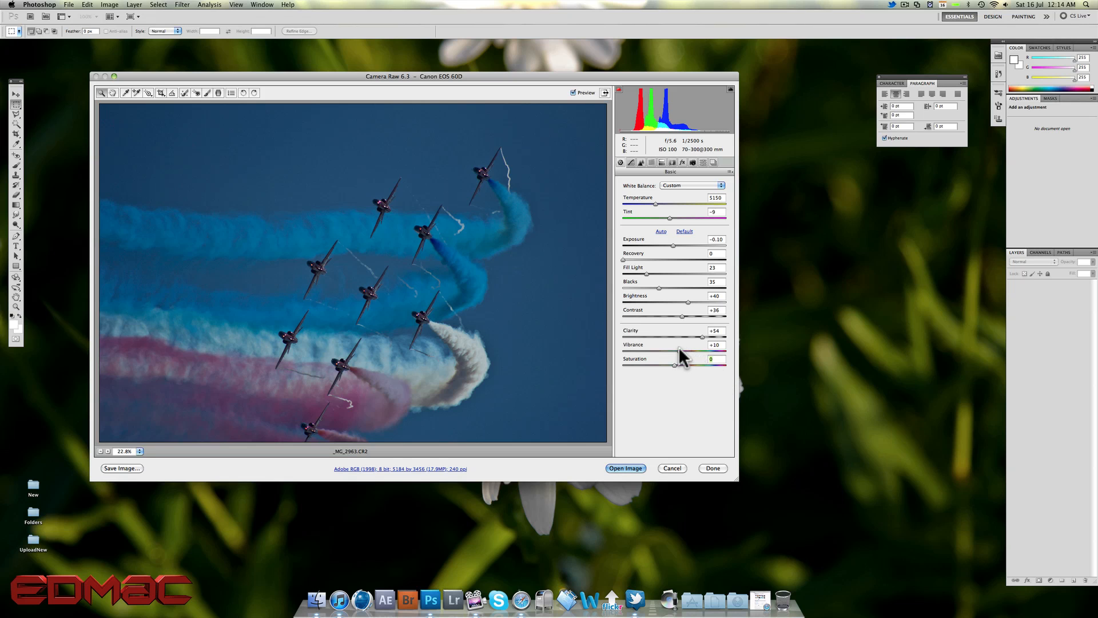
{"action": "left_click_drag", "start_coordinate": [678, 349], "coordinate": [685, 352]}
Compare the point tone curve presets Linear, Medium Contrast, Strong Contrast and Custom, finish on Linear, and switch to the parametric curve
{"action": "left_click", "coordinate": [631, 162]}
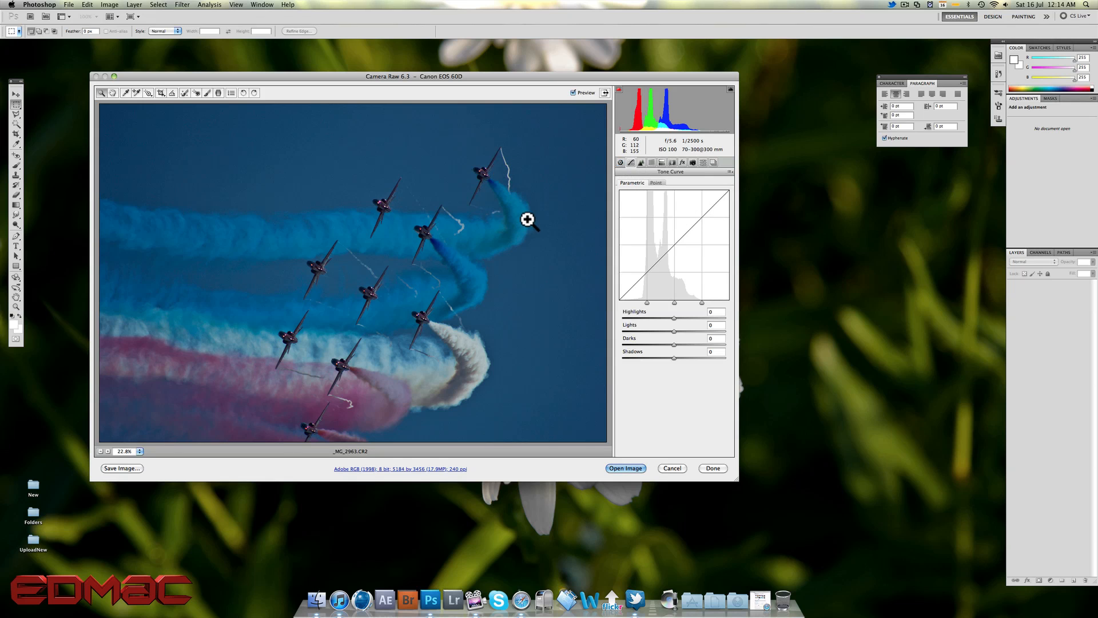
{"action": "left_click", "coordinate": [656, 182]}
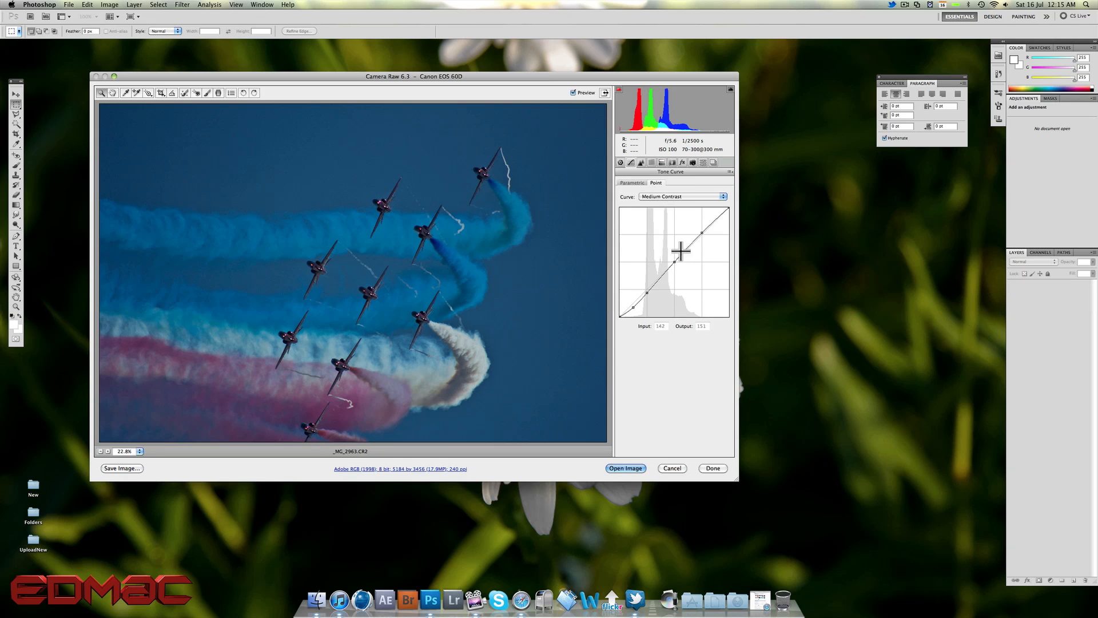
{"action": "left_click", "coordinate": [724, 196]}
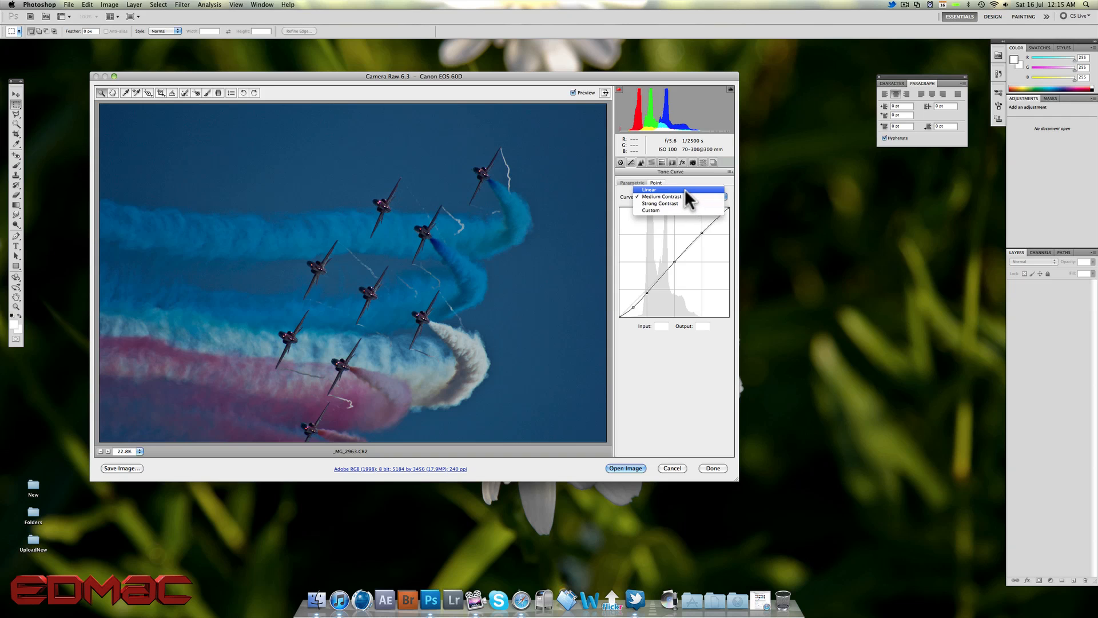
{"action": "left_click", "coordinate": [685, 188]}
{"action": "left_click", "coordinate": [722, 197]}
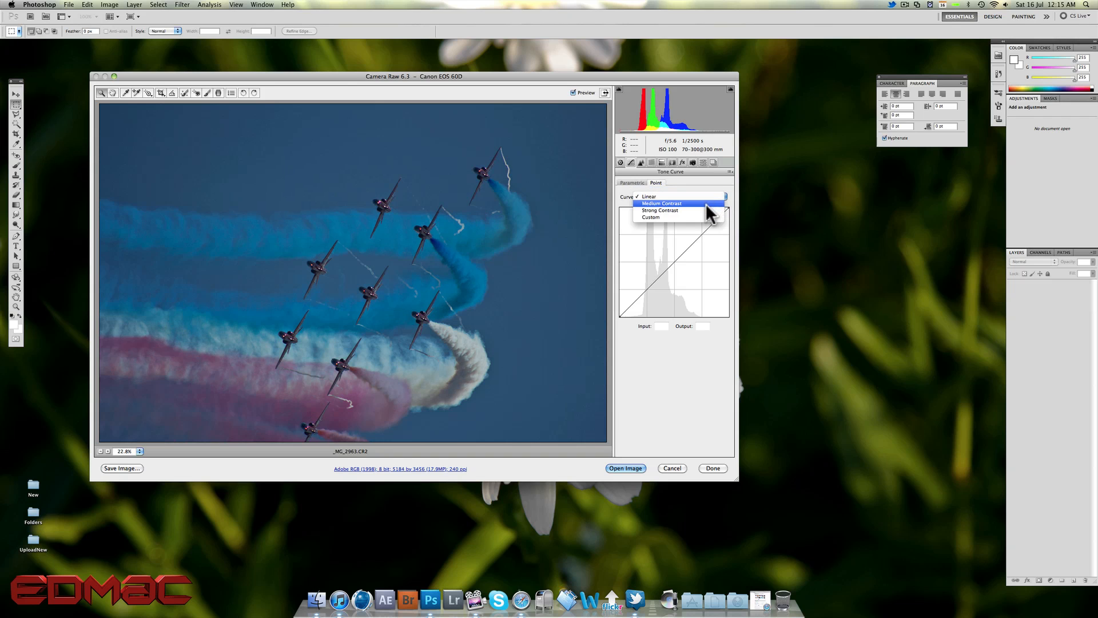
{"action": "left_click", "coordinate": [705, 204]}
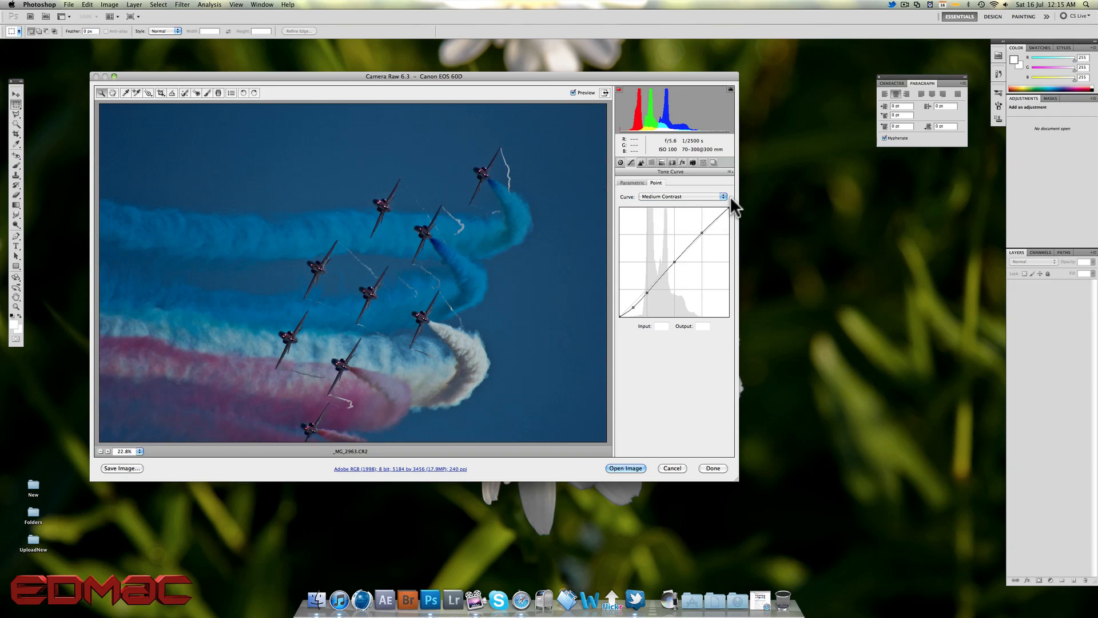
{"action": "left_click", "coordinate": [726, 195]}
{"action": "left_click", "coordinate": [705, 204]}
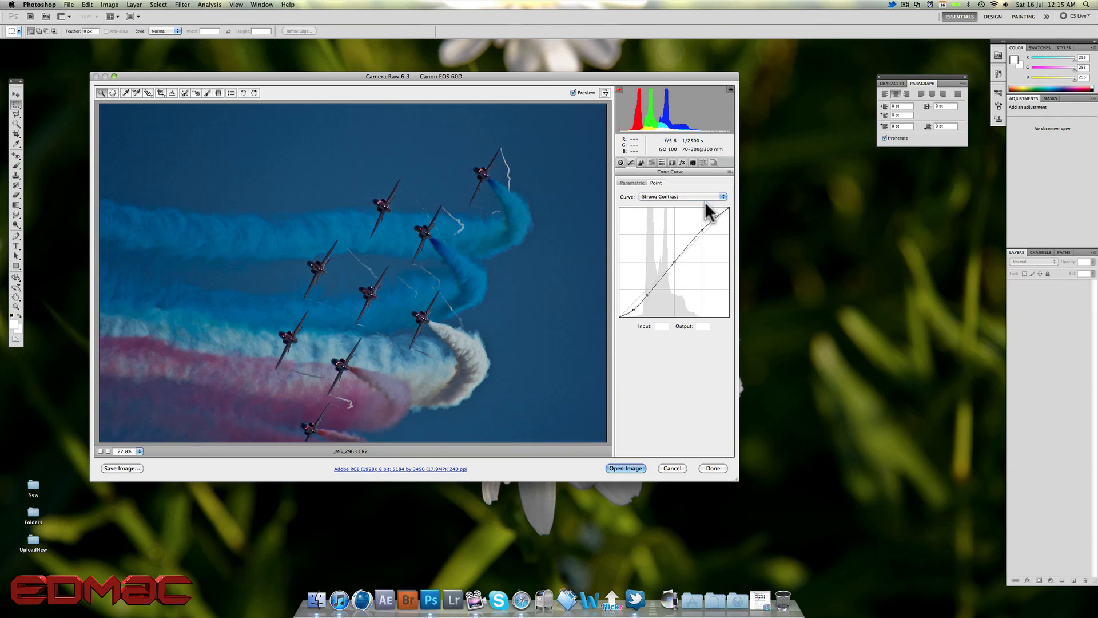
{"action": "left_click", "coordinate": [722, 195]}
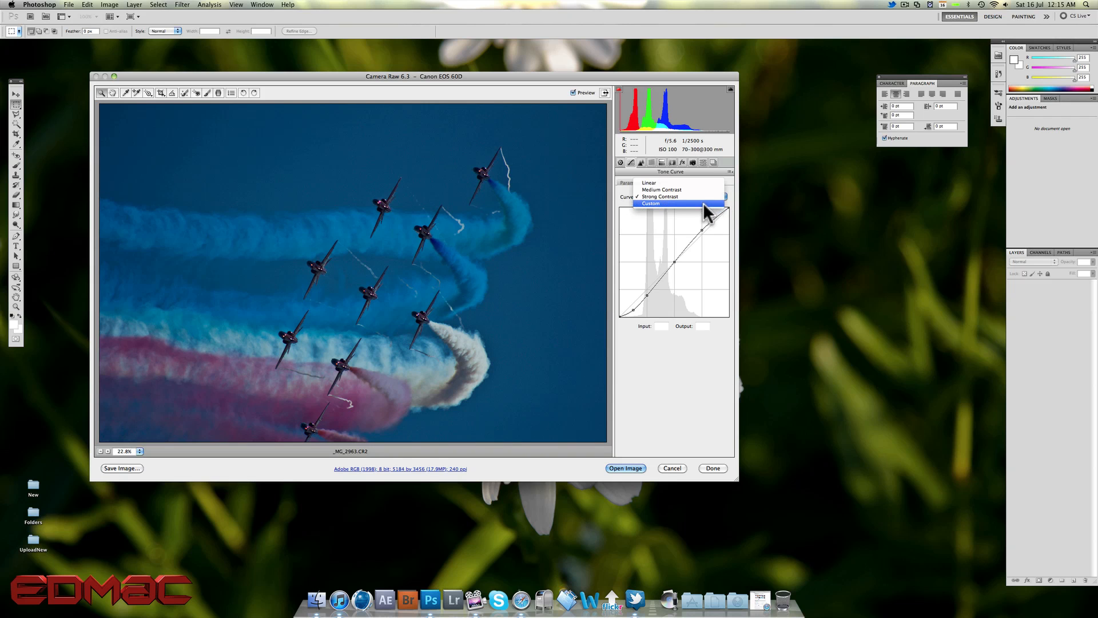
{"action": "left_click", "coordinate": [703, 204]}
{"action": "left_click", "coordinate": [684, 197]}
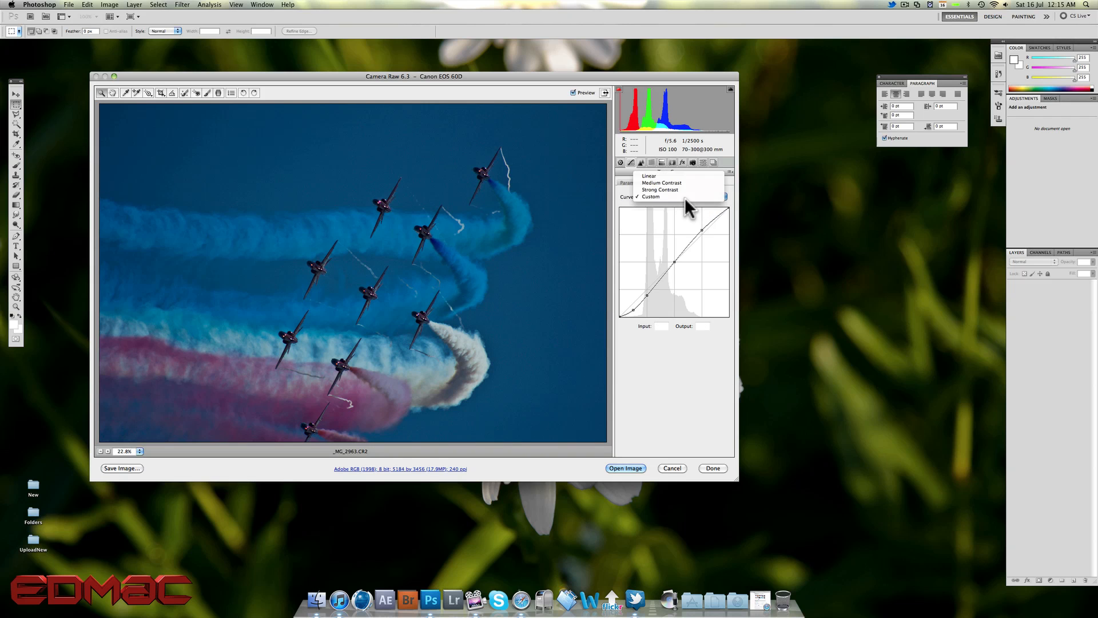
{"action": "left_click", "coordinate": [680, 174]}
{"action": "left_click", "coordinate": [629, 181]}
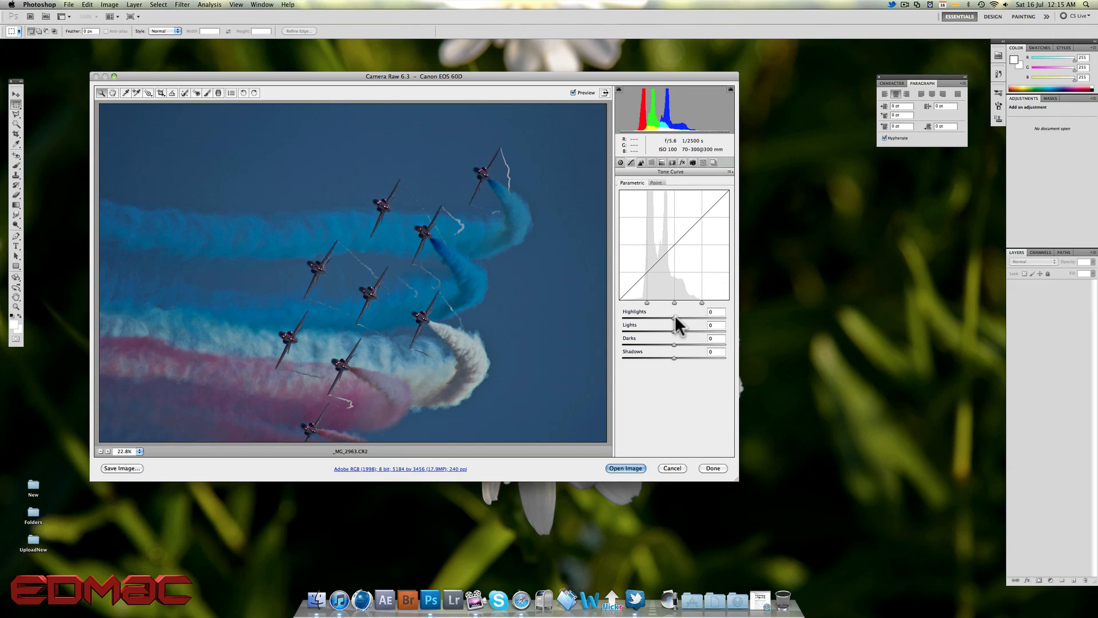
Raise the parametric curve's Highlights to +70, test Lights at +100, and bring Lights to +37
{"action": "left_click_drag", "start_coordinate": [674, 315], "coordinate": [738, 317]}
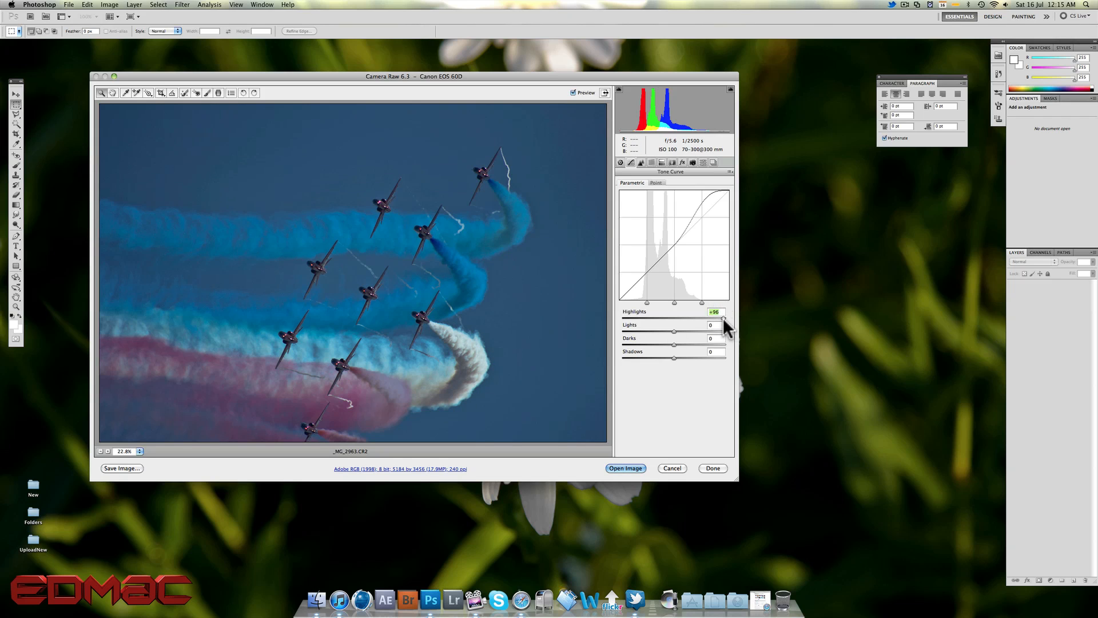
{"action": "left_click_drag", "start_coordinate": [722, 317], "coordinate": [710, 321]}
{"action": "left_click_drag", "start_coordinate": [675, 330], "coordinate": [749, 328]}
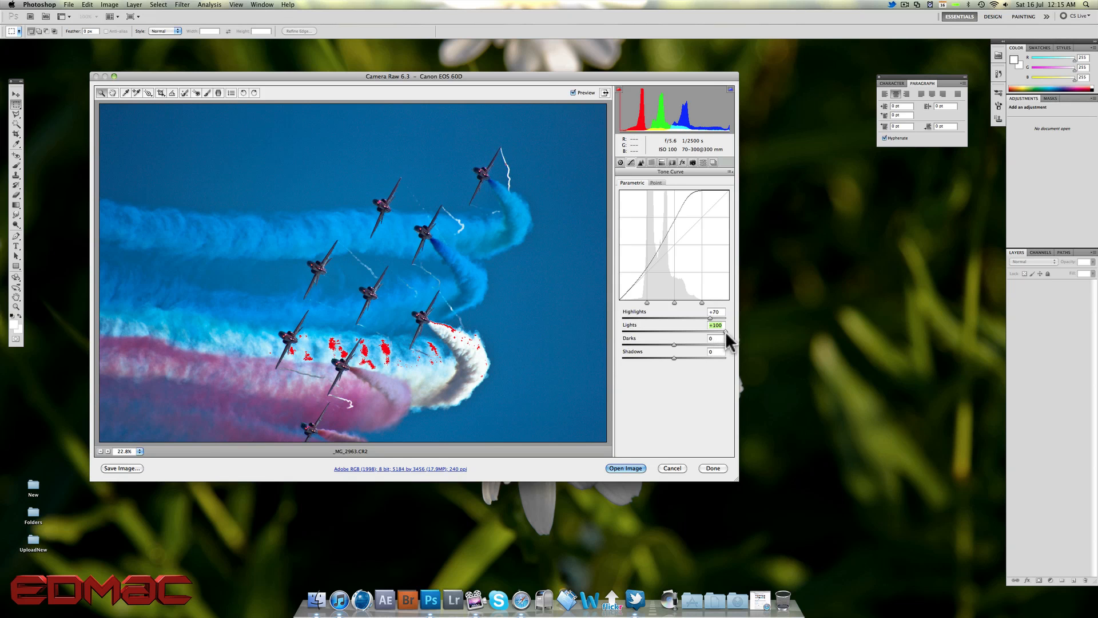
{"action": "left_click_drag", "start_coordinate": [722, 329], "coordinate": [691, 328]}
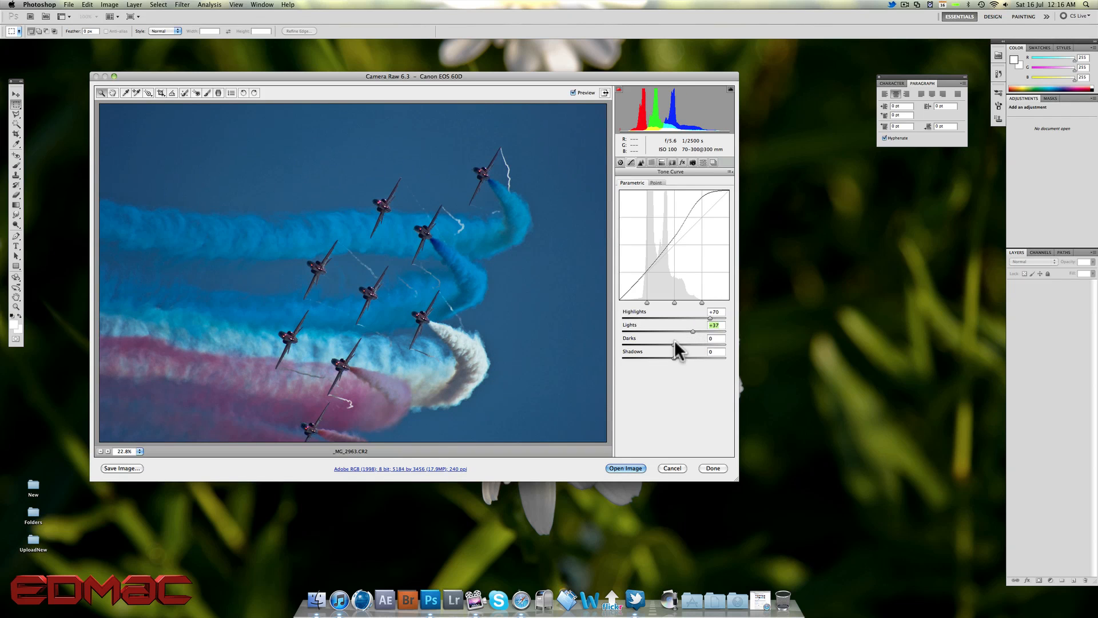
Test the curve's Darks and Shadows at -100 each, and finish with Darks at 0 and Shadows at +4
{"action": "left_click", "coordinate": [674, 342]}
{"action": "left_click_drag", "start_coordinate": [674, 341], "coordinate": [620, 342]}
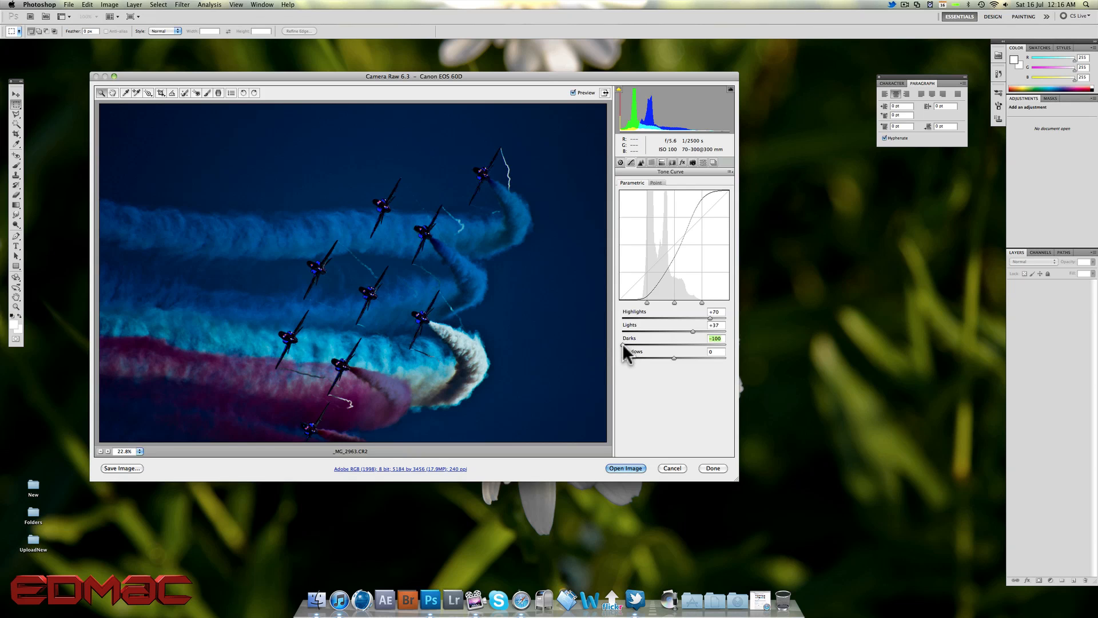
{"action": "left_click_drag", "start_coordinate": [622, 343], "coordinate": [673, 345]}
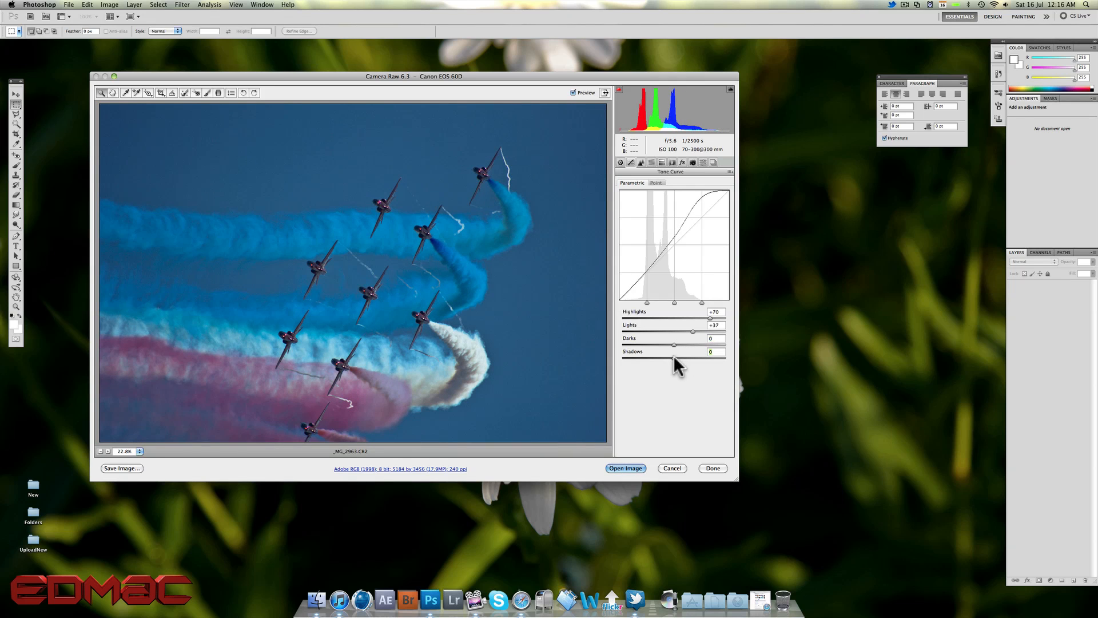
{"action": "left_click_drag", "start_coordinate": [673, 355], "coordinate": [616, 356]}
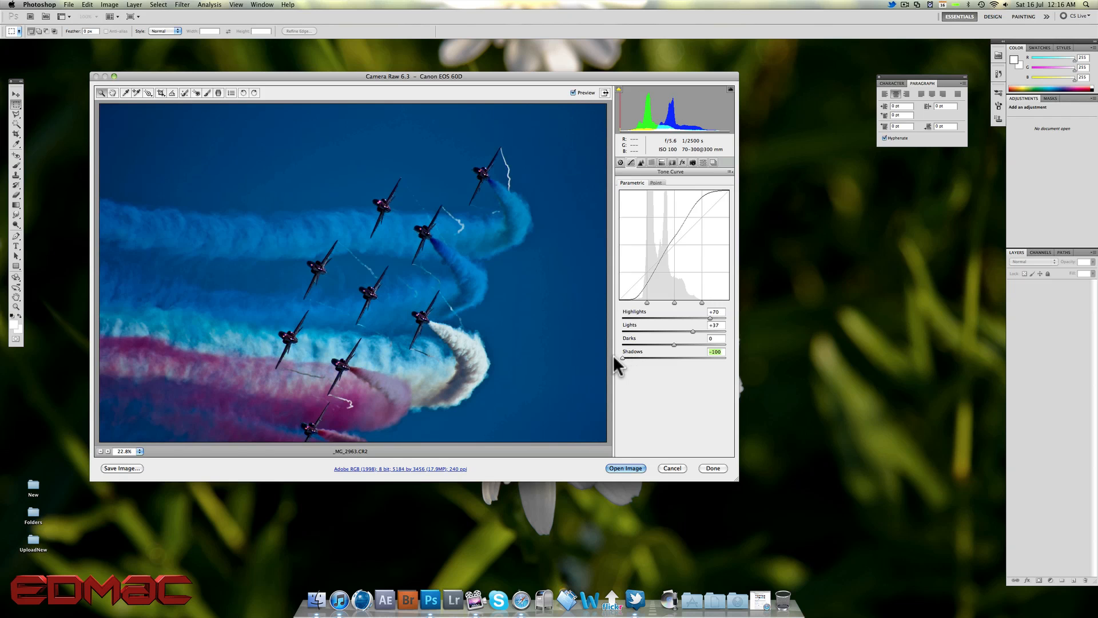
{"action": "left_click_drag", "start_coordinate": [619, 357], "coordinate": [678, 358]}
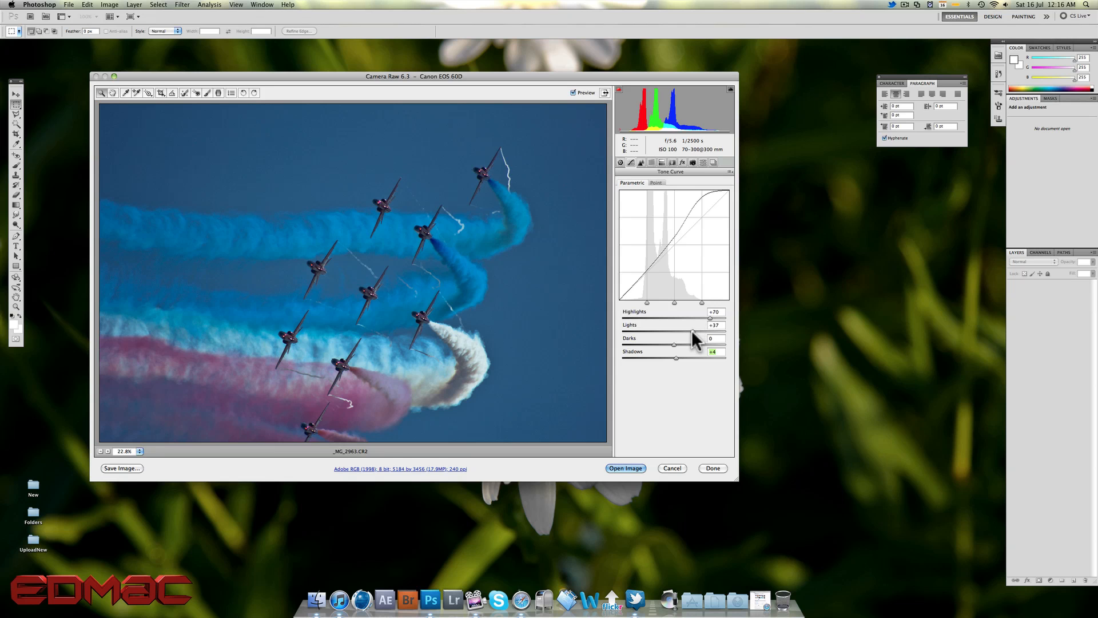
Set the curve's Lights to +17 and Highlights to +100, and spread the shadow and highlight split points towards the curve's ends
{"action": "left_click_drag", "start_coordinate": [688, 331], "coordinate": [683, 331]}
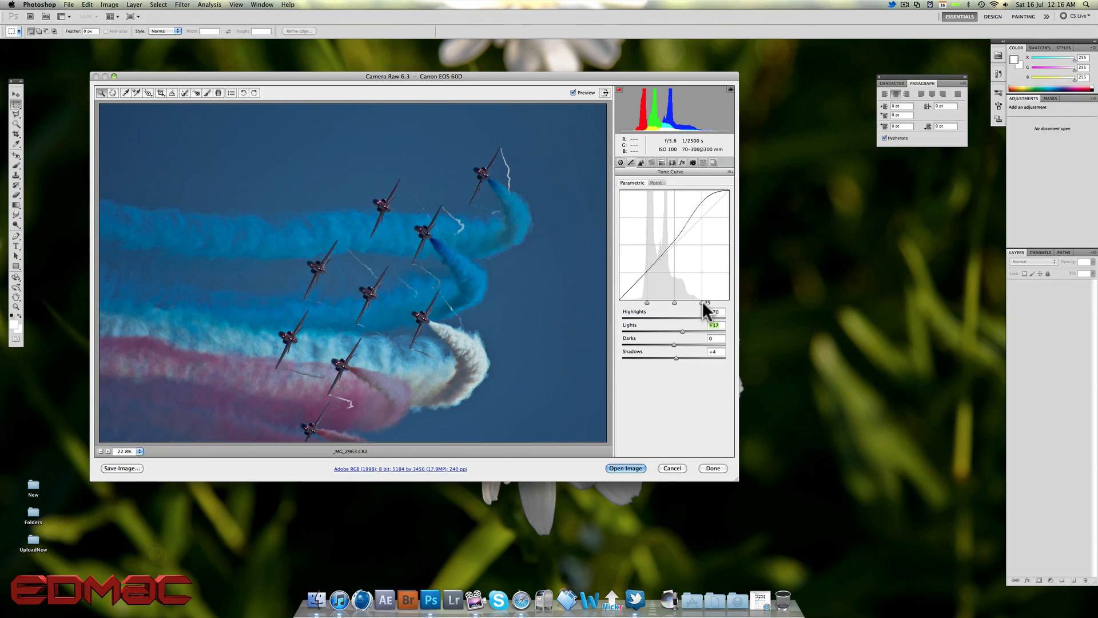
{"action": "left_click_drag", "start_coordinate": [702, 301], "coordinate": [722, 300]}
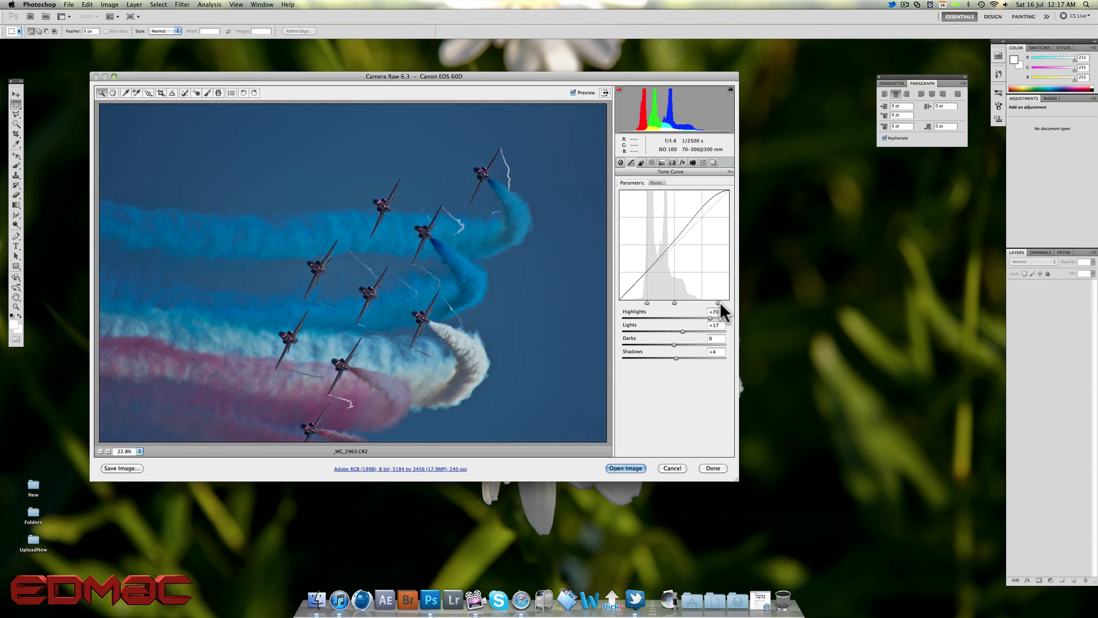
{"action": "left_click_drag", "start_coordinate": [673, 300], "coordinate": [701, 300]}
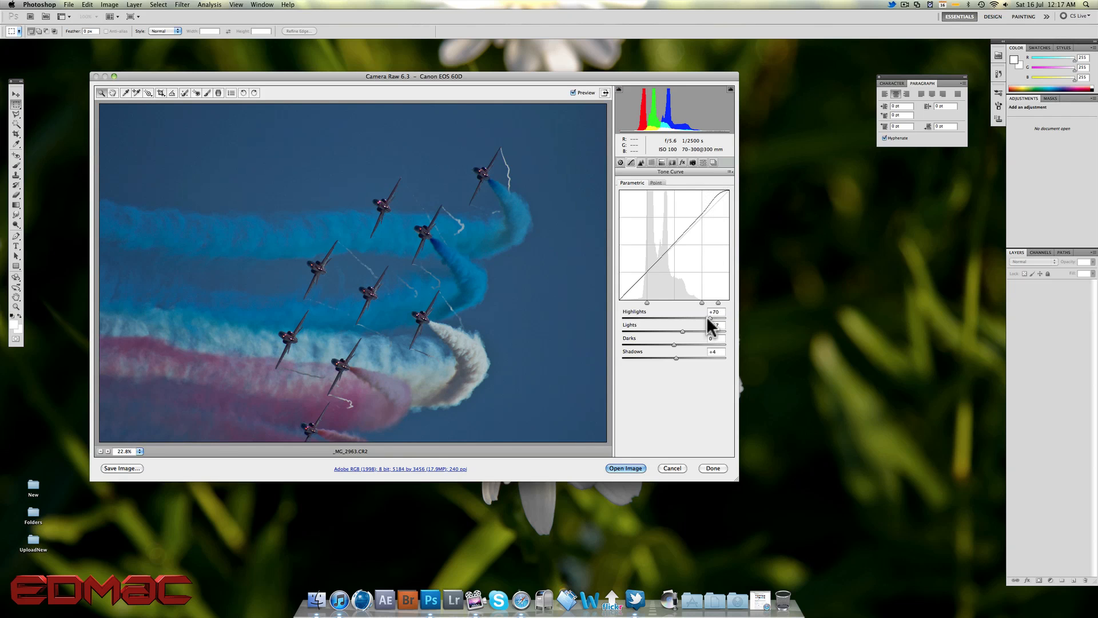
{"action": "left_click_drag", "start_coordinate": [710, 318], "coordinate": [624, 300]}
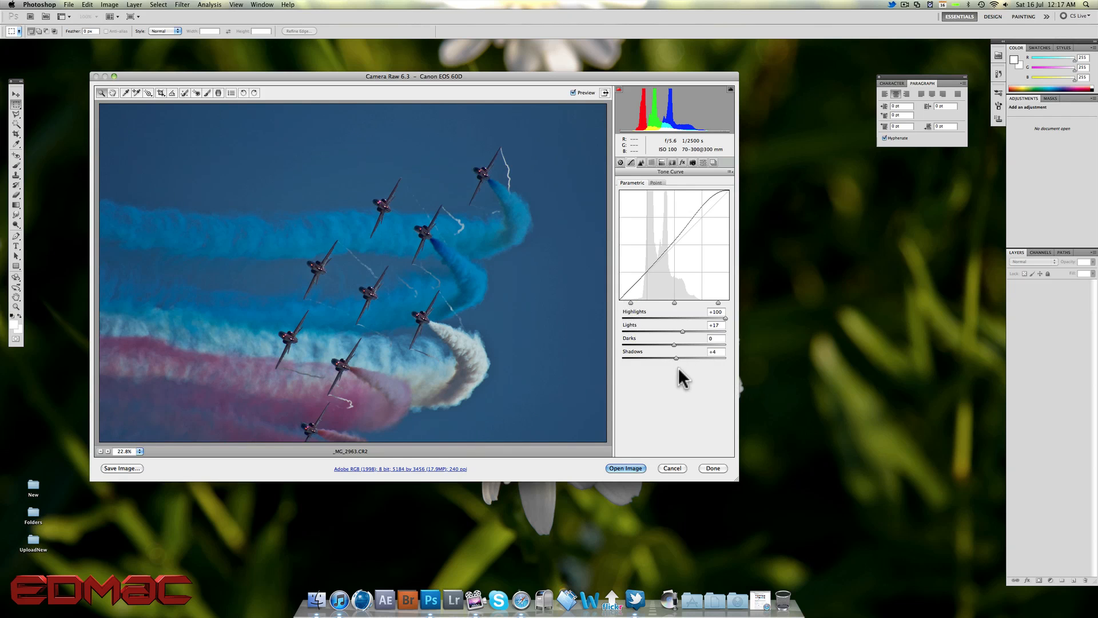
Lower the Exposure to -0.25 to tame the bright lights on the jets, and hide the red clipping overlay
{"action": "left_click", "coordinate": [641, 163]}
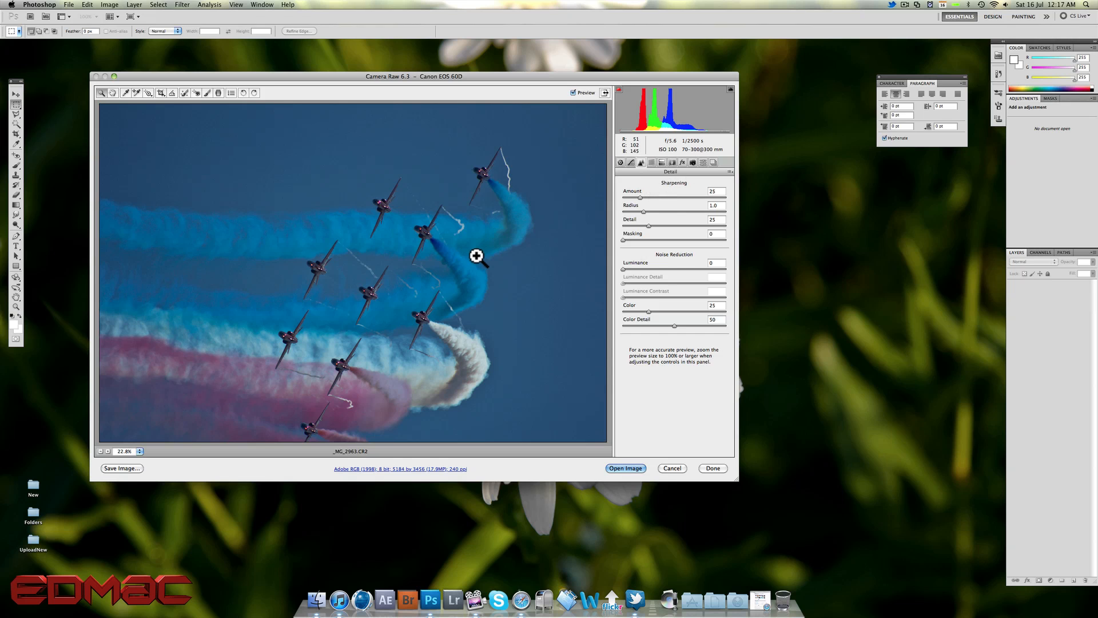
{"action": "left_click", "coordinate": [377, 241]}
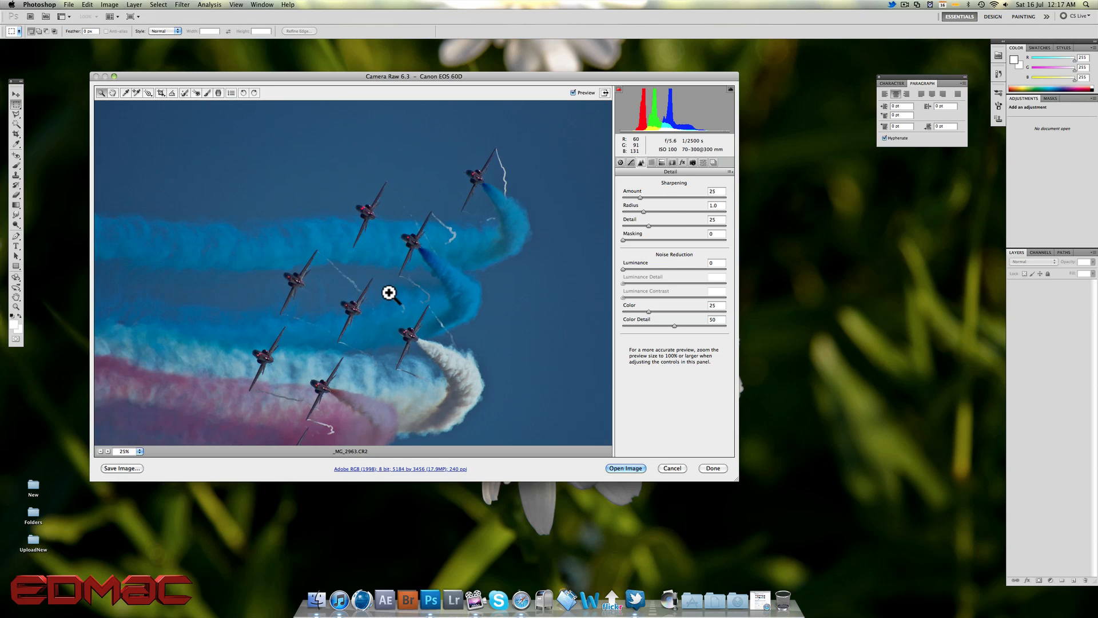
{"action": "left_click", "coordinate": [353, 325]}
{"action": "left_click", "coordinate": [353, 225]}
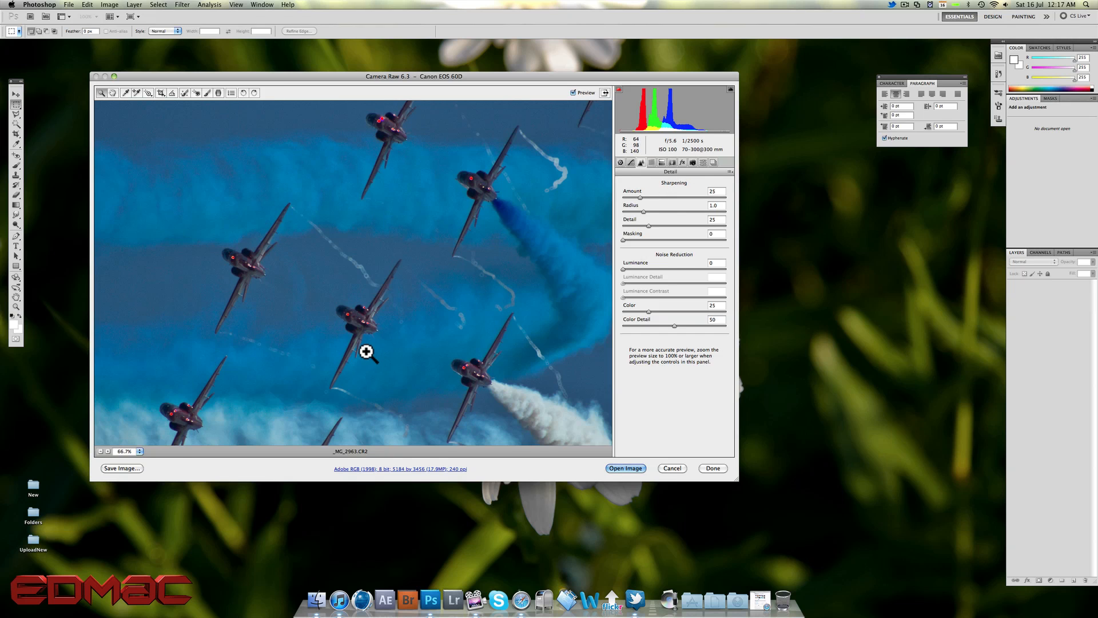
{"action": "left_click", "coordinate": [365, 350]}
{"action": "left_click", "coordinate": [351, 228]}
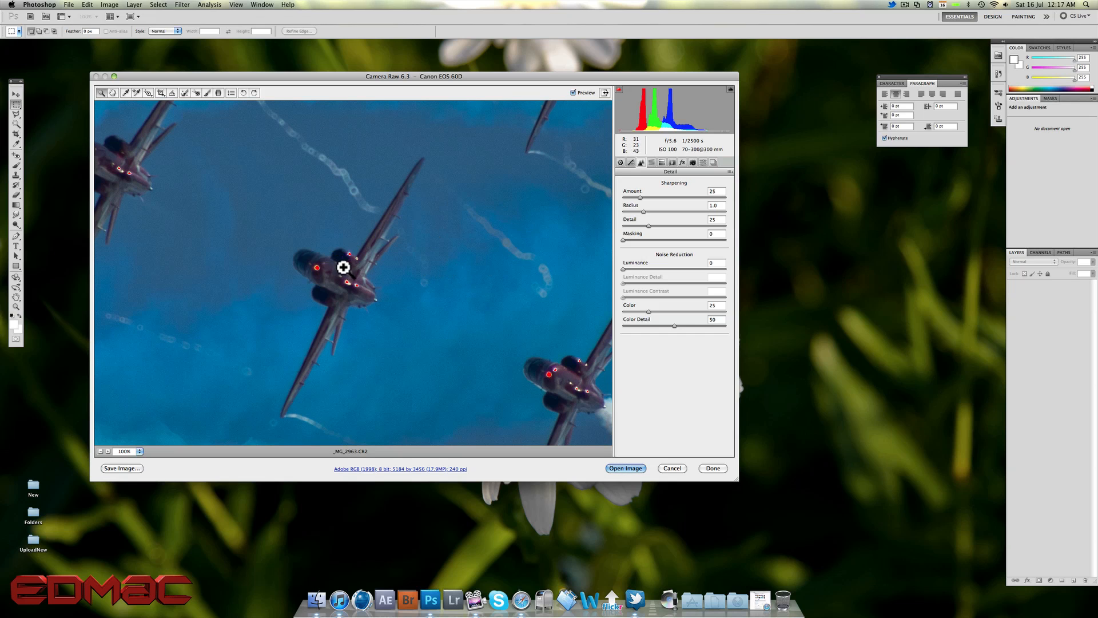
{"action": "left_click", "coordinate": [630, 162]}
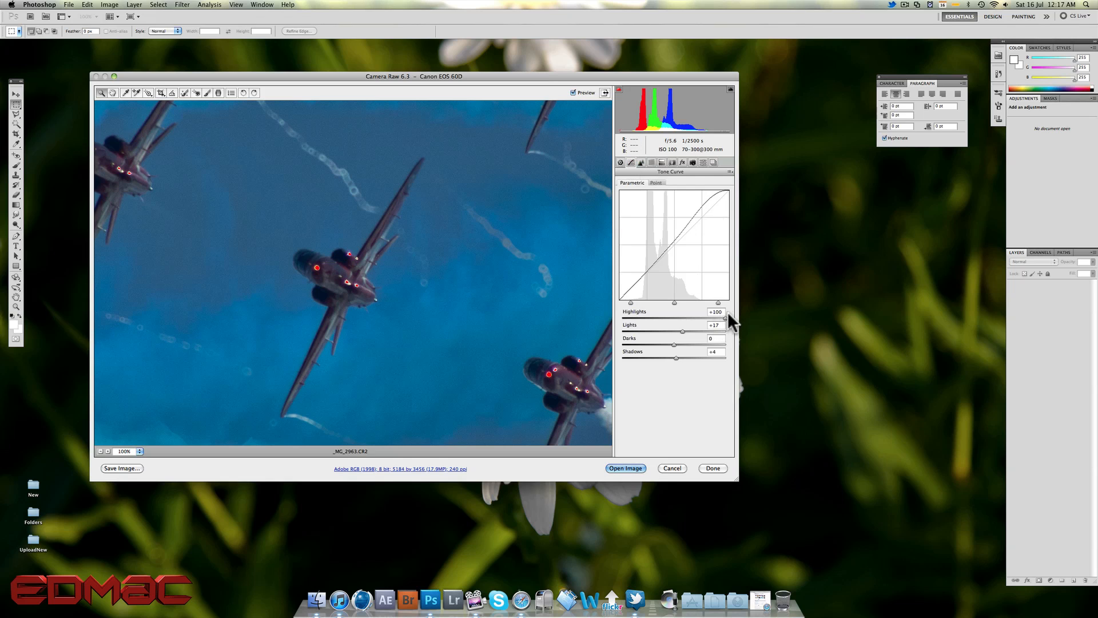
{"action": "left_click_drag", "start_coordinate": [719, 315], "coordinate": [681, 330]}
{"action": "left_click", "coordinate": [620, 162]}
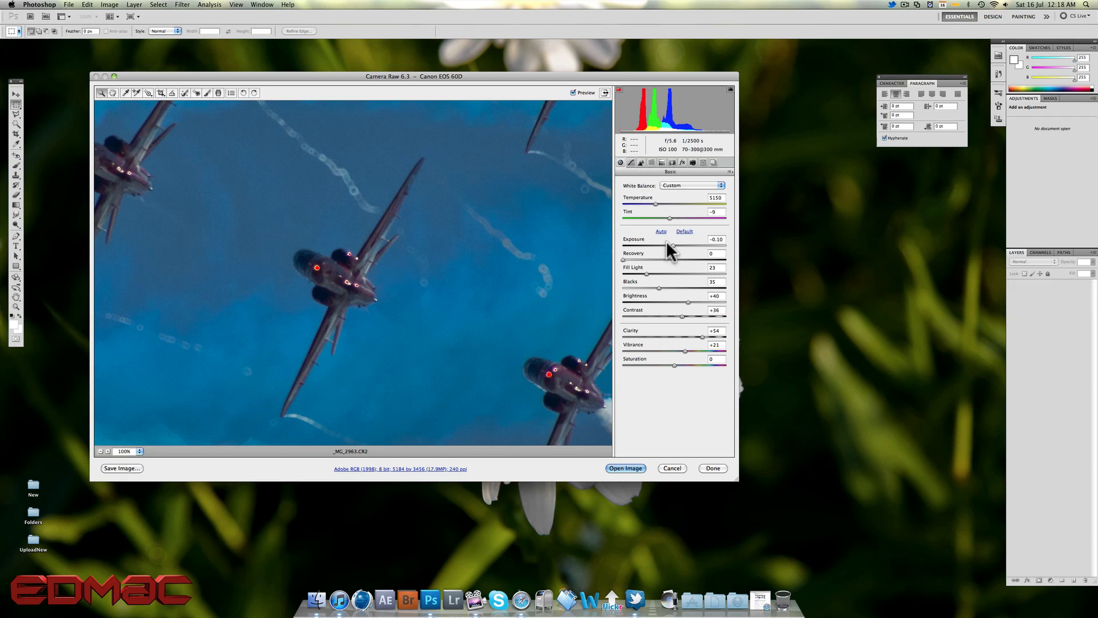
{"action": "mouse_move", "coordinate": [675, 245]}
{"action": "left_mouse_down"}
{"action": "mouse_move", "coordinate": [661, 244]}
{"action": "mouse_move", "coordinate": [671, 243]}
{"action": "left_mouse_up"}
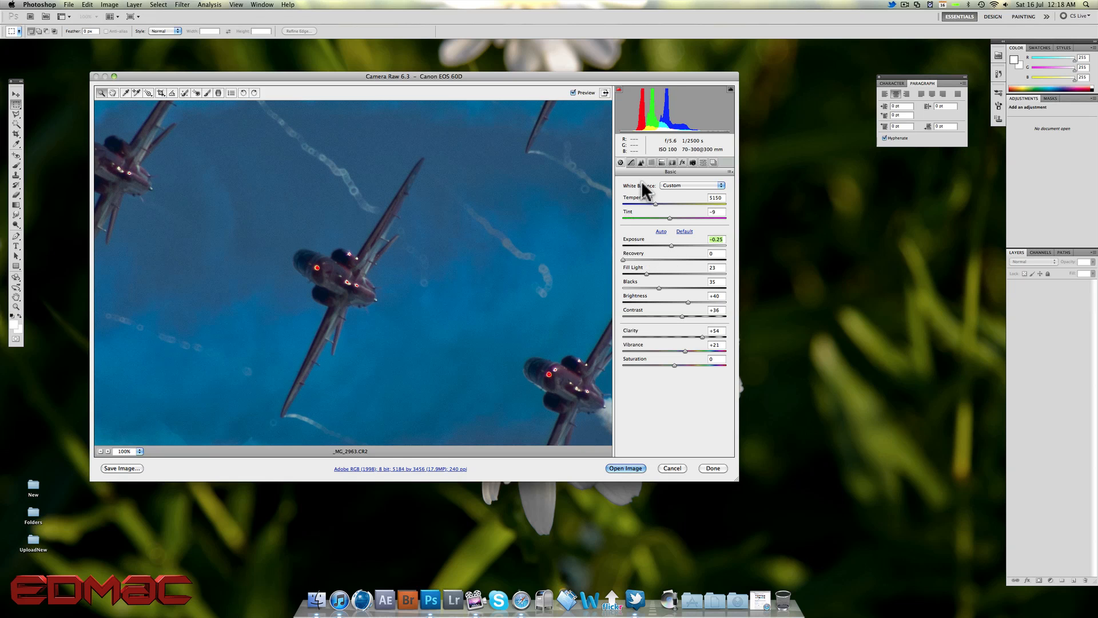
{"action": "left_click", "coordinate": [619, 91]}
Test the sharpening Amount at its 150 maximum and at low settings on the jets, and set it to 70
{"action": "left_click", "coordinate": [641, 163]}
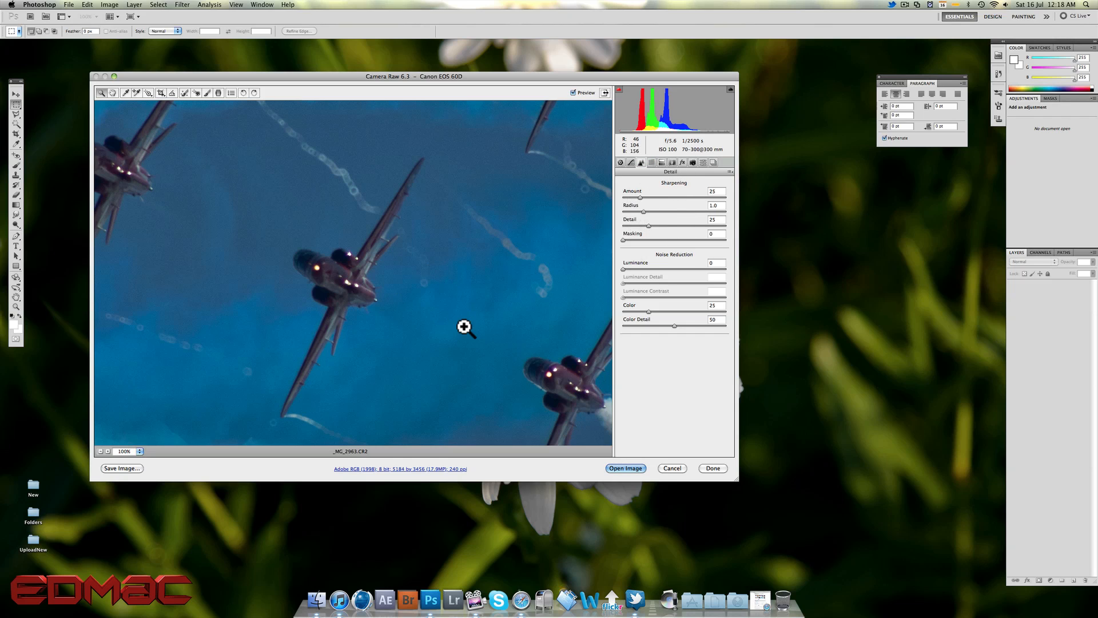
{"action": "left_click", "coordinate": [263, 299]}
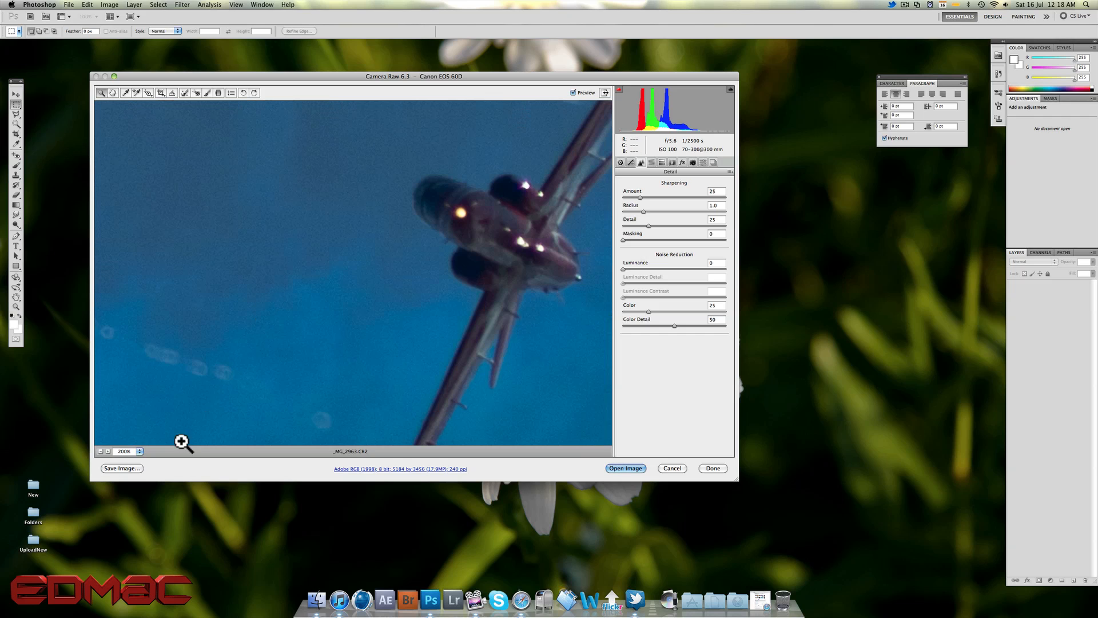
{"action": "left_click", "coordinate": [100, 451]}
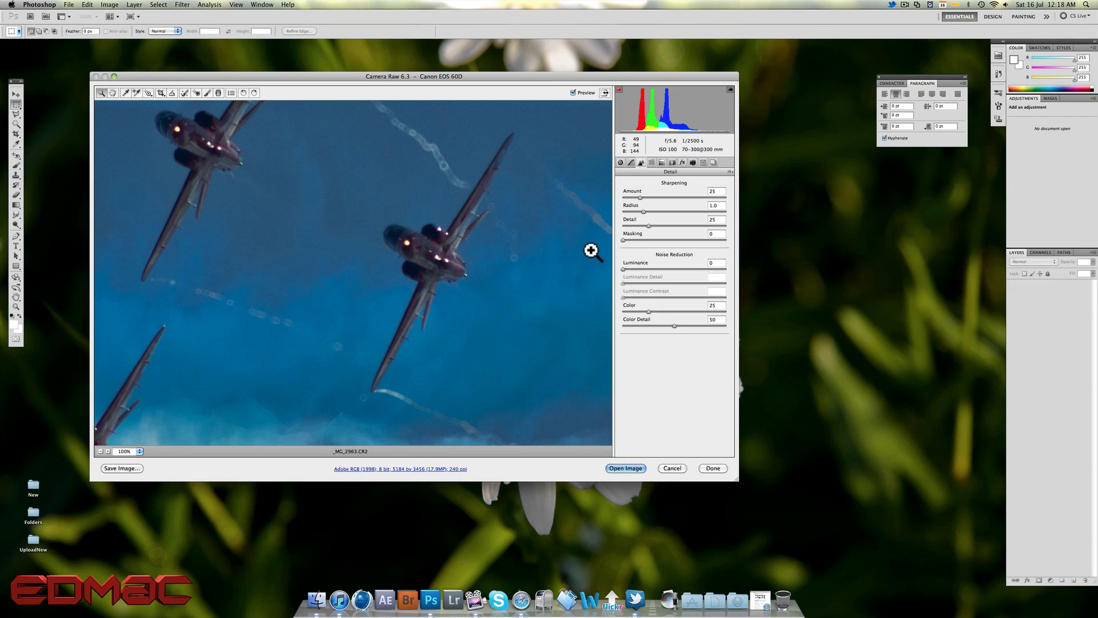
{"action": "left_click", "coordinate": [640, 197]}
{"action": "mouse_move", "coordinate": [742, 197]}
{"action": "left_mouse_down"}
{"action": "mouse_move", "coordinate": [783, 192]}
{"action": "mouse_move", "coordinate": [361, 225]}
{"action": "mouse_move", "coordinate": [632, 212]}
{"action": "mouse_move", "coordinate": [725, 195]}
{"action": "left_mouse_up"}
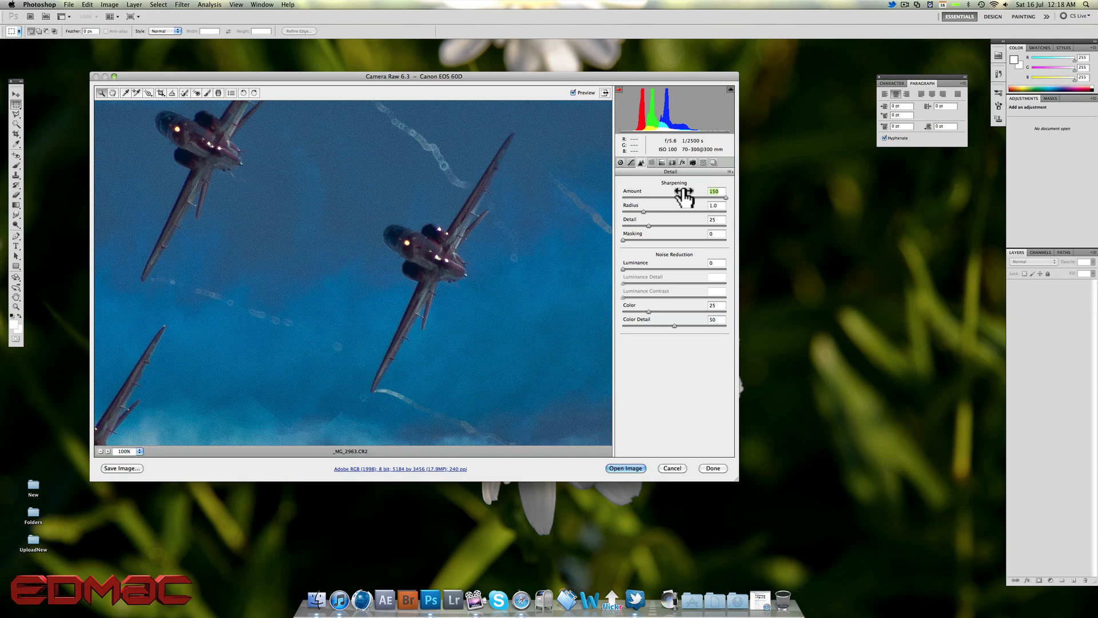
{"action": "left_click", "coordinate": [643, 197]}
{"action": "left_click_drag", "start_coordinate": [645, 197], "coordinate": [635, 195]}
{"action": "left_click_drag", "start_coordinate": [693, 196], "coordinate": [650, 198]}
{"action": "left_click_drag", "start_coordinate": [639, 196], "coordinate": [668, 196]}
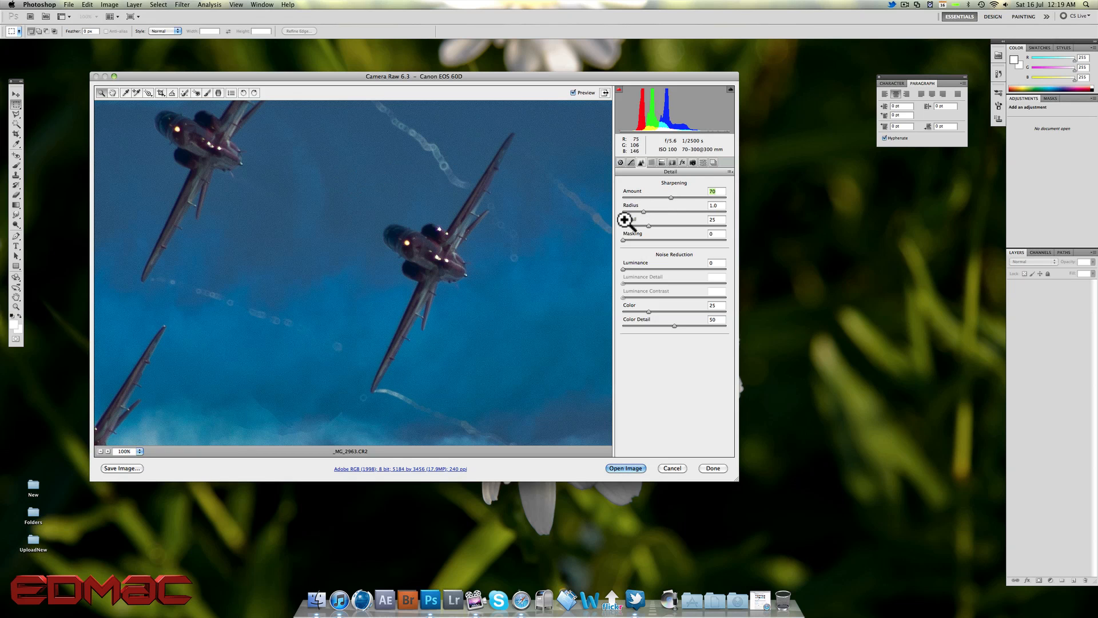
Try high and low sharpening Radius and Detail settings on the jets, ending with Amount 66 and Detail 9
{"action": "left_click_drag", "start_coordinate": [643, 210], "coordinate": [724, 209]}
{"action": "left_click_drag", "start_coordinate": [694, 212], "coordinate": [612, 213]}
{"action": "left_click", "coordinate": [637, 197]}
{"action": "left_click", "coordinate": [631, 211]}
{"action": "left_click", "coordinate": [652, 226]}
{"action": "left_click_drag", "start_coordinate": [653, 224], "coordinate": [757, 221]}
{"action": "left_click_drag", "start_coordinate": [637, 197], "coordinate": [732, 222]}
{"action": "left_click_drag", "start_coordinate": [725, 224], "coordinate": [683, 222]}
{"action": "left_click_drag", "start_coordinate": [711, 226], "coordinate": [705, 227]}
{"action": "left_click", "coordinate": [635, 211]}
{"action": "left_click", "coordinate": [642, 196]}
Test sharpening Masking and return it to 0, and try Radius 1.6 with Detail 52
{"action": "left_click_drag", "start_coordinate": [622, 238], "coordinate": [700, 232]}
{"action": "left_click_drag", "start_coordinate": [766, 227], "coordinate": [610, 245]}
{"action": "left_click", "coordinate": [653, 212]}
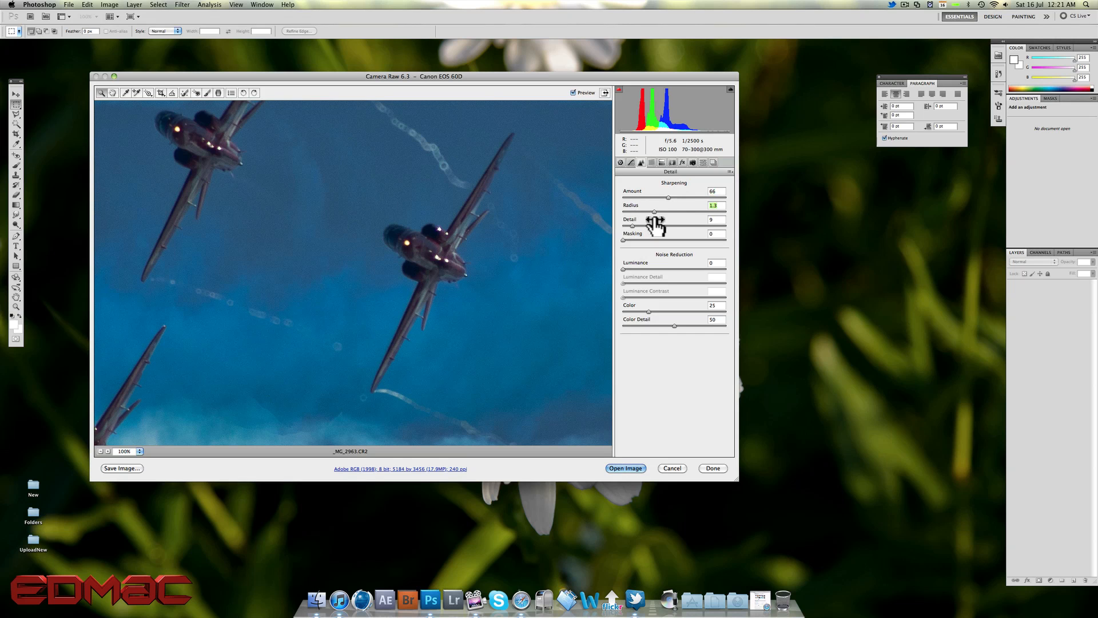
{"action": "left_click", "coordinate": [662, 225]}
{"action": "left_click_drag", "start_coordinate": [676, 226], "coordinate": [673, 216]}
{"action": "left_click", "coordinate": [666, 211]}
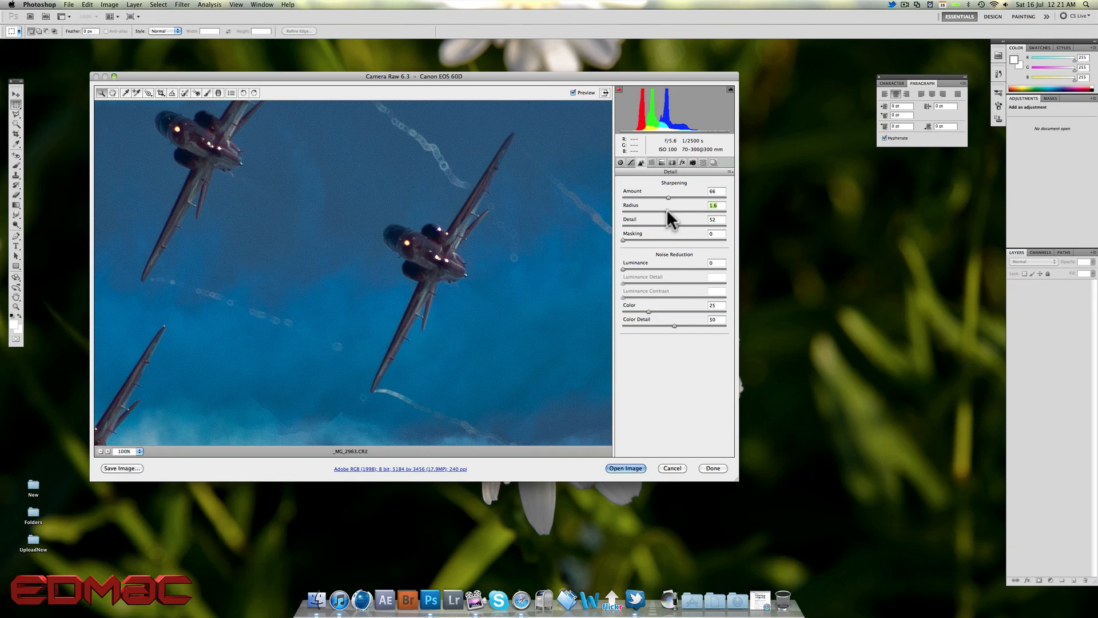
Test the Masking range, reset it to 0, and reduce the sharpening to Amount 18, Radius 0.6 and Detail 5
{"action": "left_click", "coordinate": [623, 238]}
{"action": "left_click_drag", "start_coordinate": [727, 239], "coordinate": [650, 239]}
{"action": "left_click", "coordinate": [627, 211]}
{"action": "left_click", "coordinate": [635, 197]}
Magnify a plain blue sky area beside the jets to 400% to inspect its noise
{"action": "left_click", "coordinate": [292, 252]}
{"action": "left_click", "coordinate": [291, 224]}
{"action": "left_click", "coordinate": [360, 193]}
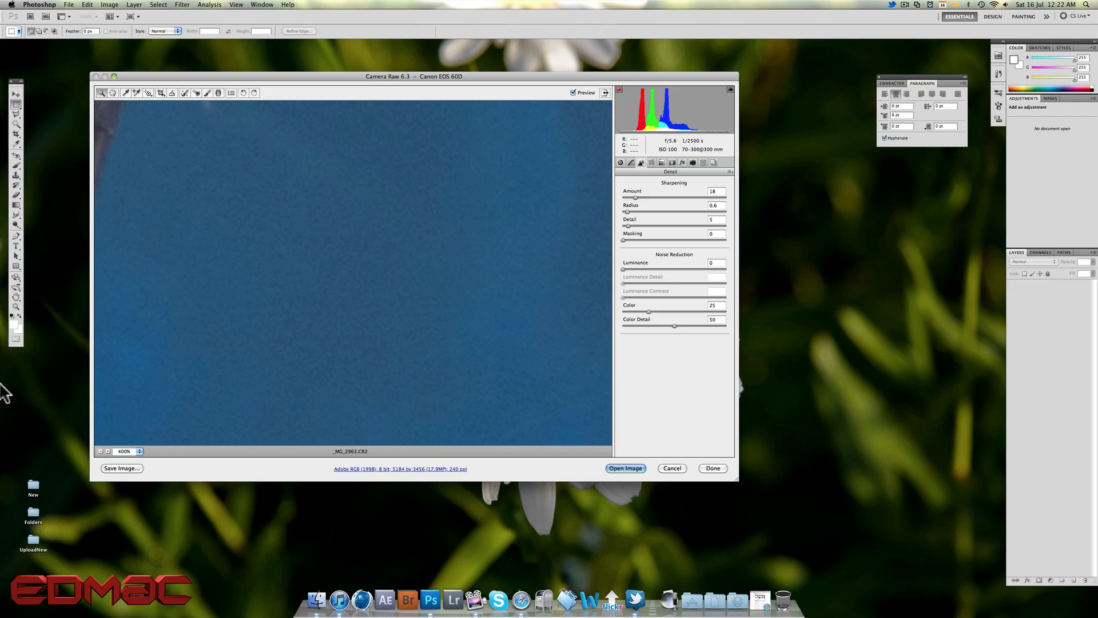
Examine the noise in the blue sky and smoke at magnifications between 100% and 400%
{"action": "left_click", "coordinate": [100, 451]}
{"action": "left_click", "coordinate": [100, 451]}
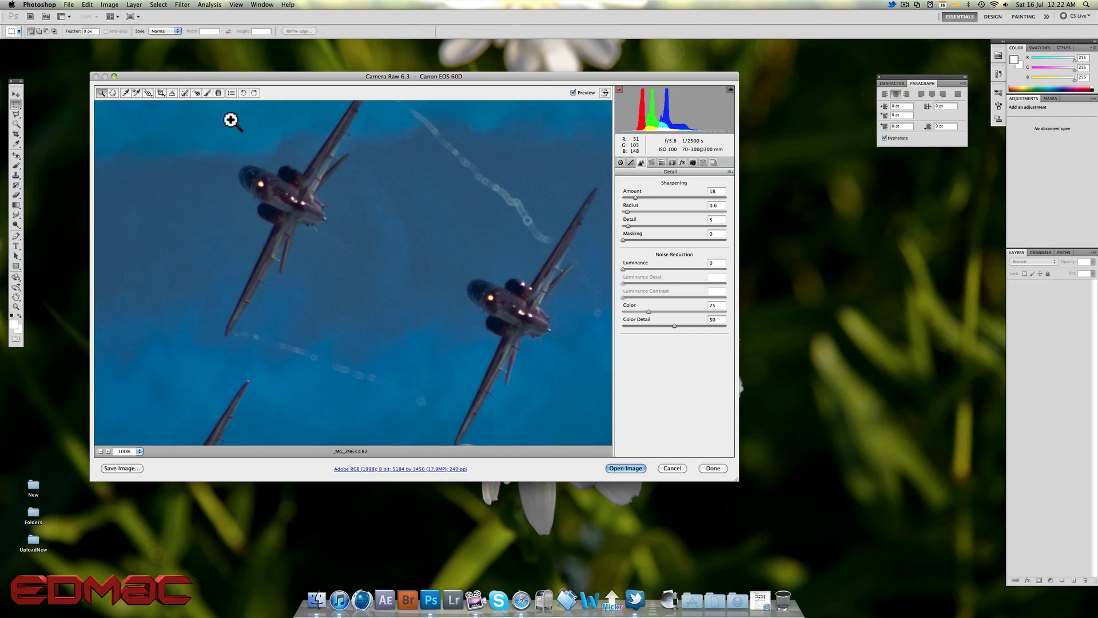
{"action": "left_click", "coordinate": [211, 116]}
{"action": "left_click", "coordinate": [183, 141]}
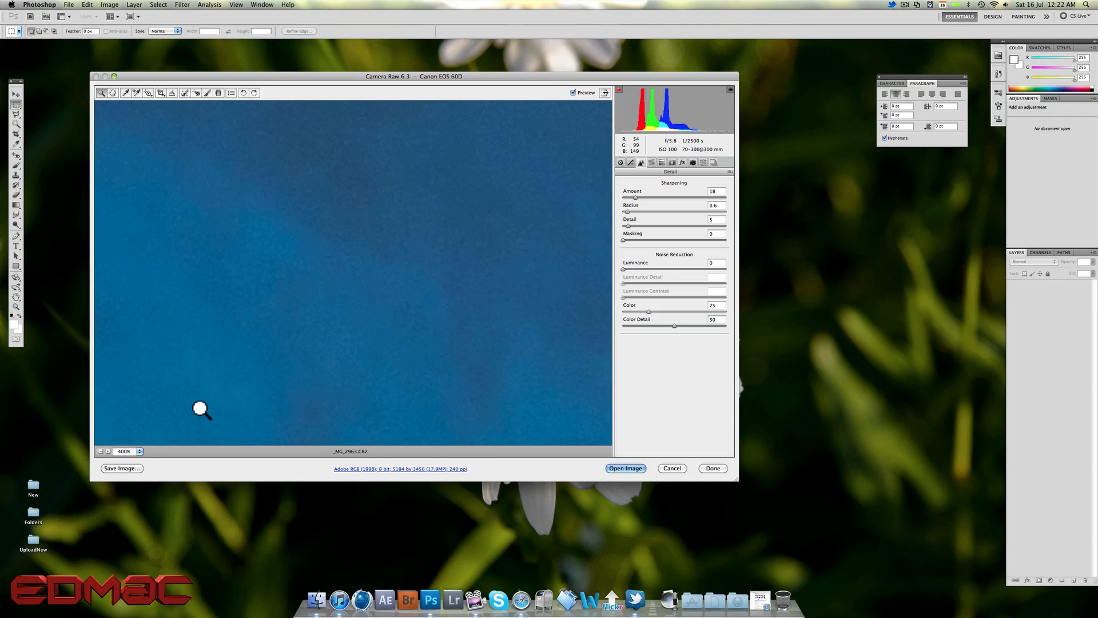
{"action": "left_click", "coordinate": [100, 451]}
{"action": "left_click", "coordinate": [100, 451]}
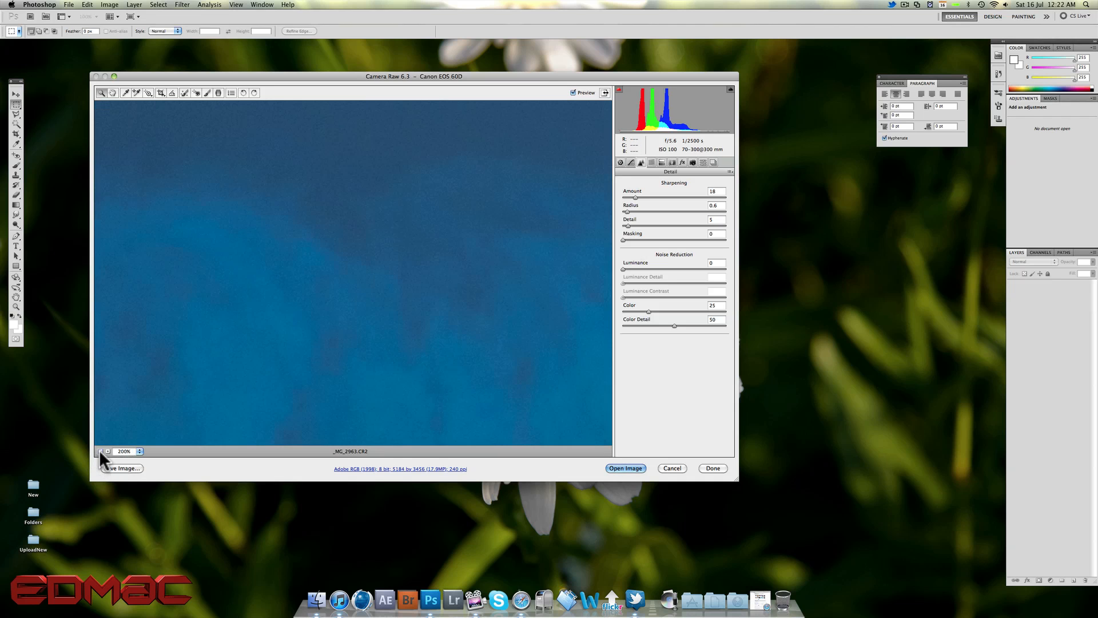
{"action": "left_click", "coordinate": [100, 450]}
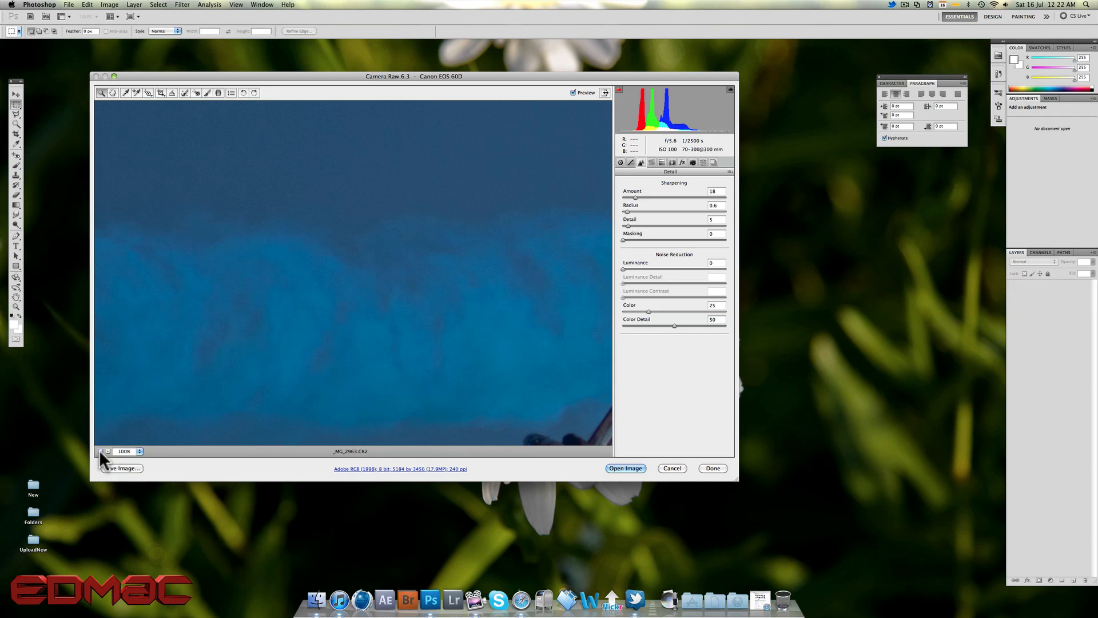
Try stronger sharpening with Amount 68, Radius 1.0 and Detail 20, and test the range of Luminance noise reduction
{"action": "left_click", "coordinate": [638, 211]}
{"action": "left_click", "coordinate": [645, 225]}
{"action": "left_click", "coordinate": [643, 212]}
{"action": "left_click_drag", "start_coordinate": [623, 268], "coordinate": [644, 266]}
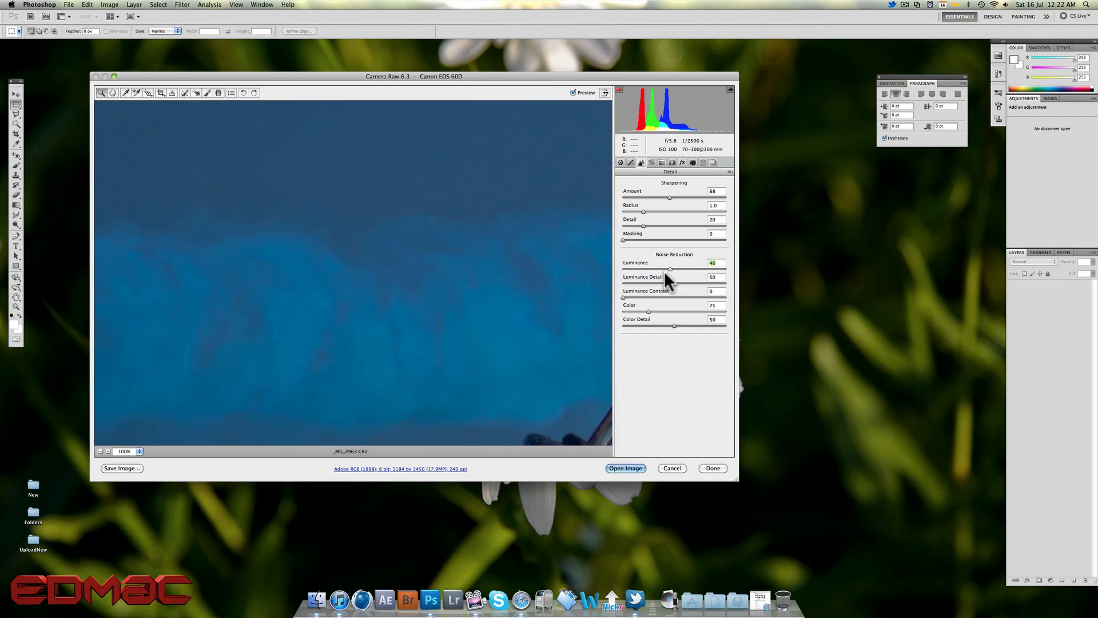
{"action": "left_click_drag", "start_coordinate": [630, 269], "coordinate": [623, 271]}
{"action": "left_click_drag", "start_coordinate": [623, 267], "coordinate": [686, 269]}
{"action": "left_click", "coordinate": [650, 269]}
Set sharpening to Amount 18, Radius 0.8 and Detail 12, with noise reduction Luminance 13 and Luminance Detail 12
{"action": "left_click", "coordinate": [633, 196]}
{"action": "left_click", "coordinate": [635, 211]}
{"action": "left_click", "coordinate": [636, 225]}
{"action": "left_click_drag", "start_coordinate": [637, 269], "coordinate": [639, 266]}
{"action": "left_click", "coordinate": [634, 283]}
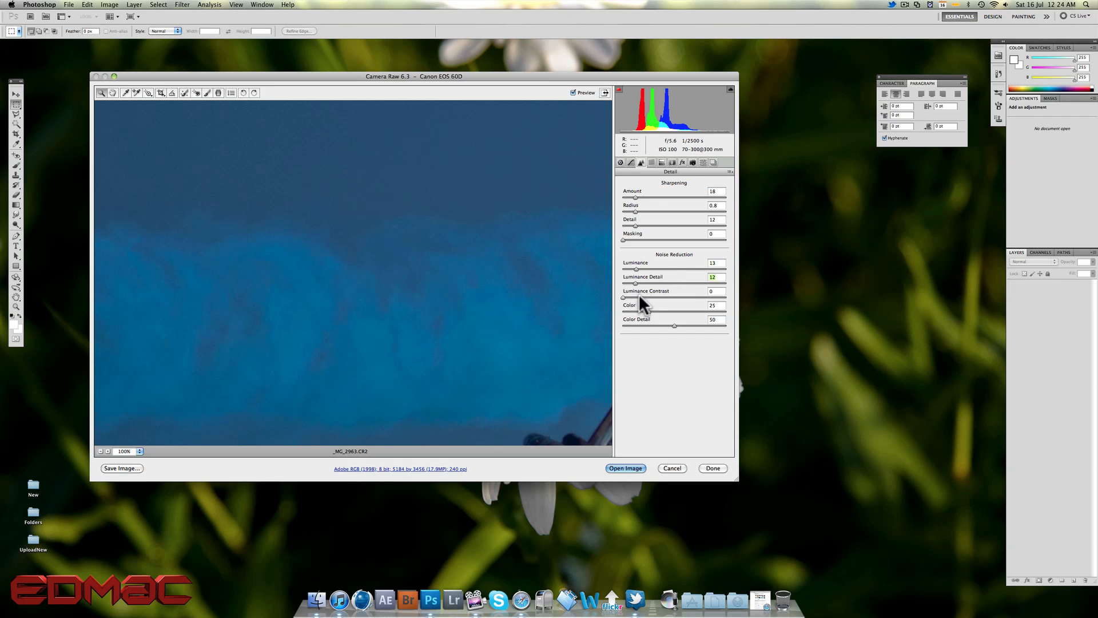
Look through the Hue, Saturation and Luminance controls of the HSL / Grayscale adjustments
{"action": "left_click", "coordinate": [652, 163]}
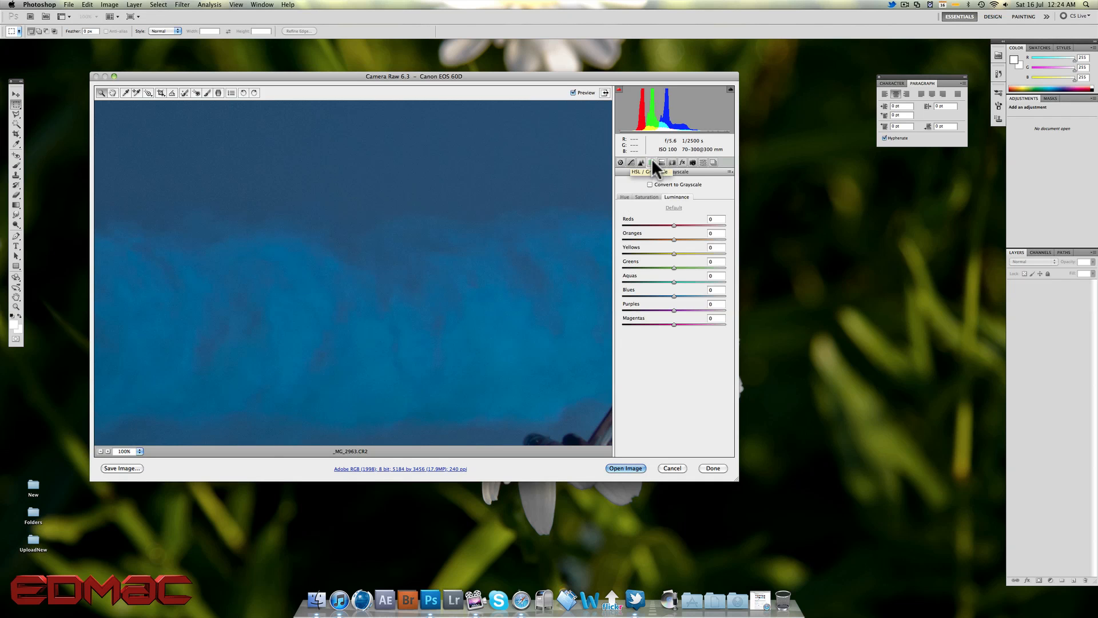
{"action": "left_click", "coordinate": [100, 451]}
{"action": "left_click", "coordinate": [100, 452]}
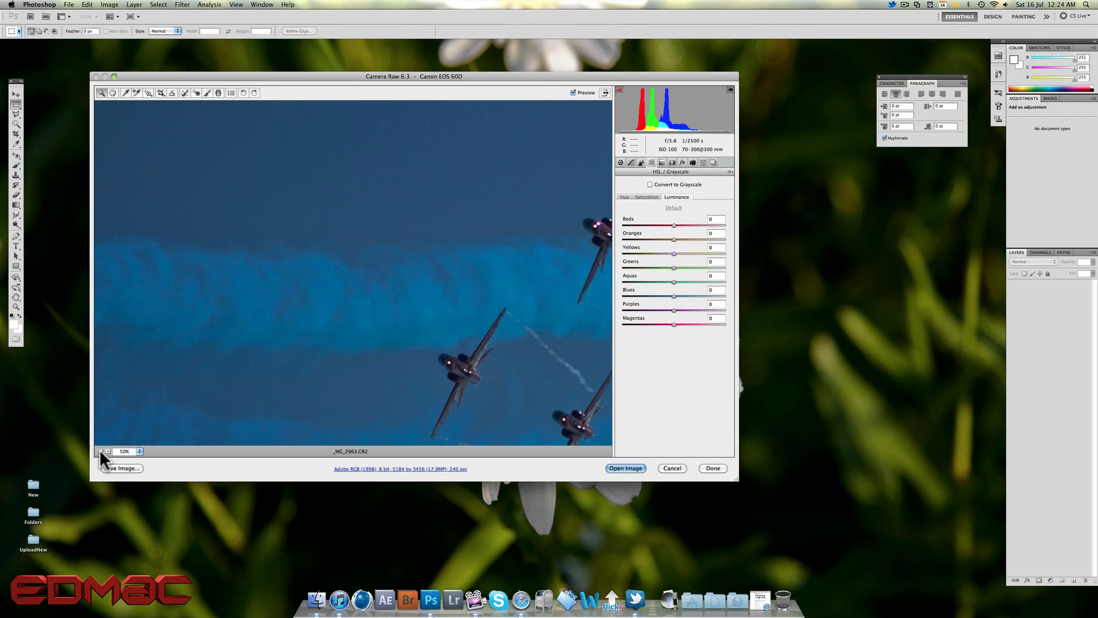
{"action": "left_click", "coordinate": [625, 197]}
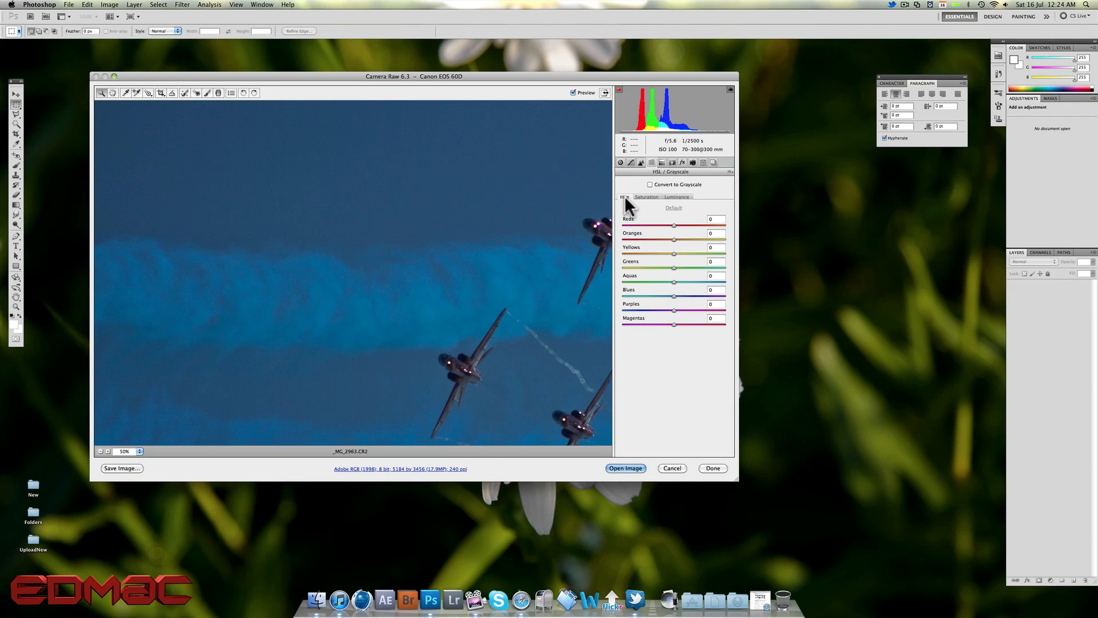
{"action": "left_click", "coordinate": [656, 195]}
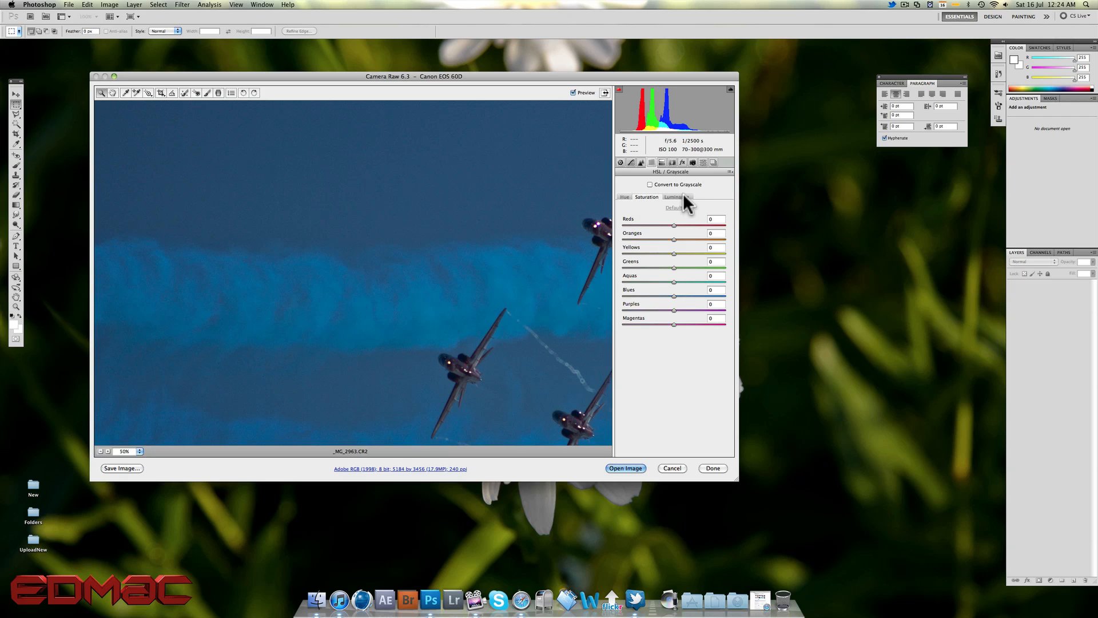
{"action": "left_click", "coordinate": [683, 195]}
{"action": "left_click", "coordinate": [625, 197]}
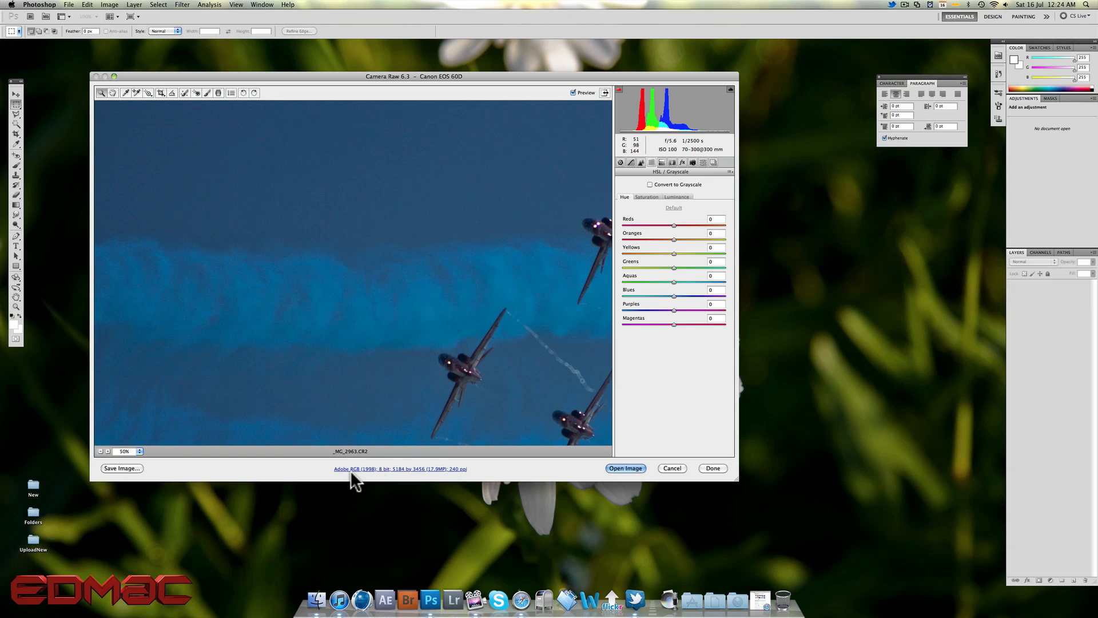
Try shifting the Blues hue to +73 on the whole formation and reset it to 0
{"action": "left_click", "coordinate": [100, 449]}
{"action": "left_click", "coordinate": [101, 450]}
{"action": "left_click", "coordinate": [102, 450]}
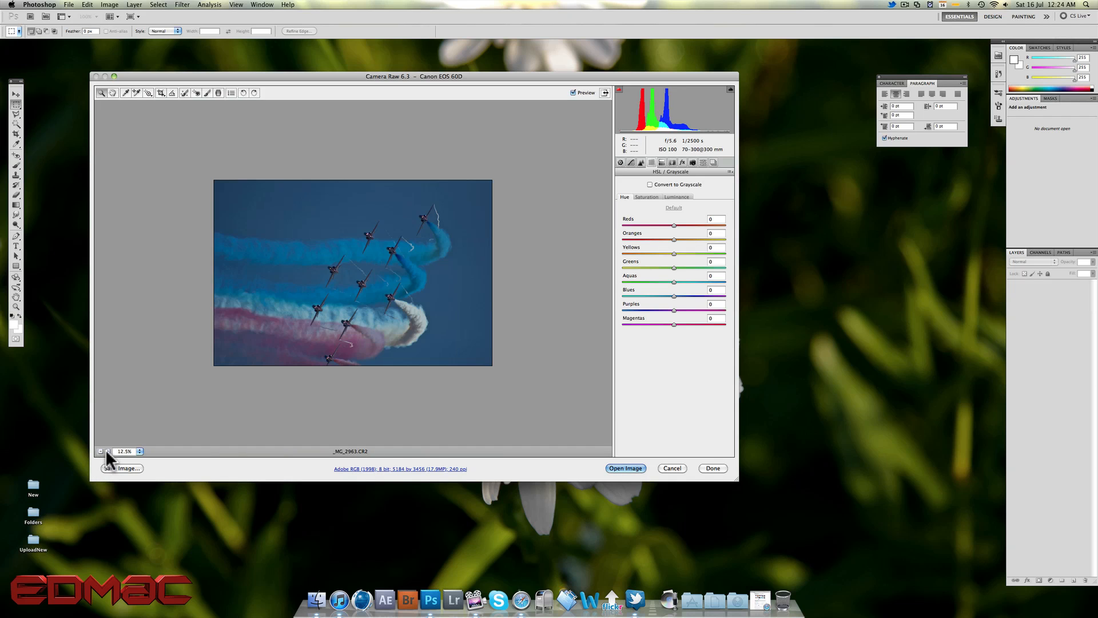
{"action": "left_click", "coordinate": [108, 449]}
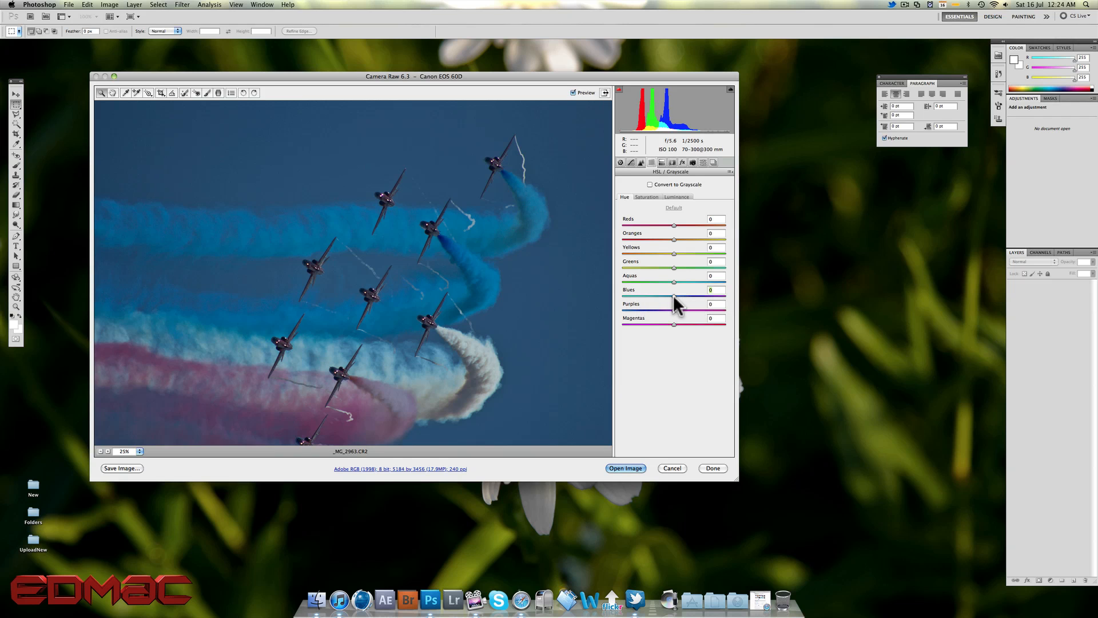
{"action": "mouse_move", "coordinate": [674, 297]}
{"action": "left_mouse_down"}
{"action": "mouse_move", "coordinate": [642, 296]}
{"action": "mouse_move", "coordinate": [702, 294]}
{"action": "mouse_move", "coordinate": [674, 295]}
{"action": "left_mouse_up"}
{"action": "left_click_drag", "start_coordinate": [674, 293], "coordinate": [711, 294]}
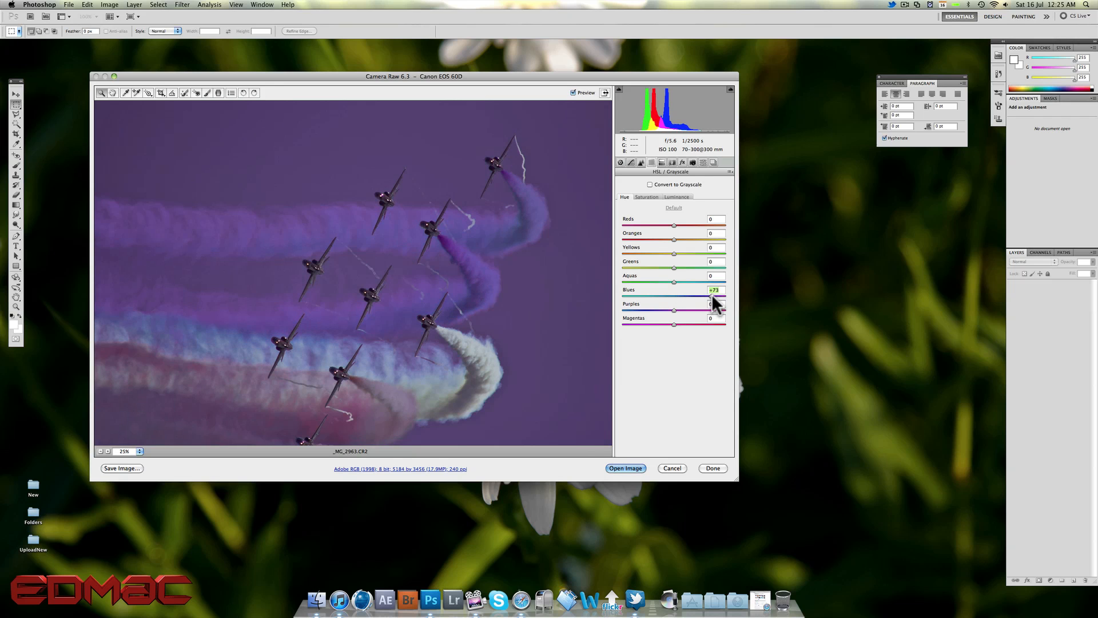
{"action": "left_click_drag", "start_coordinate": [711, 294], "coordinate": [708, 294]}
{"action": "left_click", "coordinate": [675, 296]}
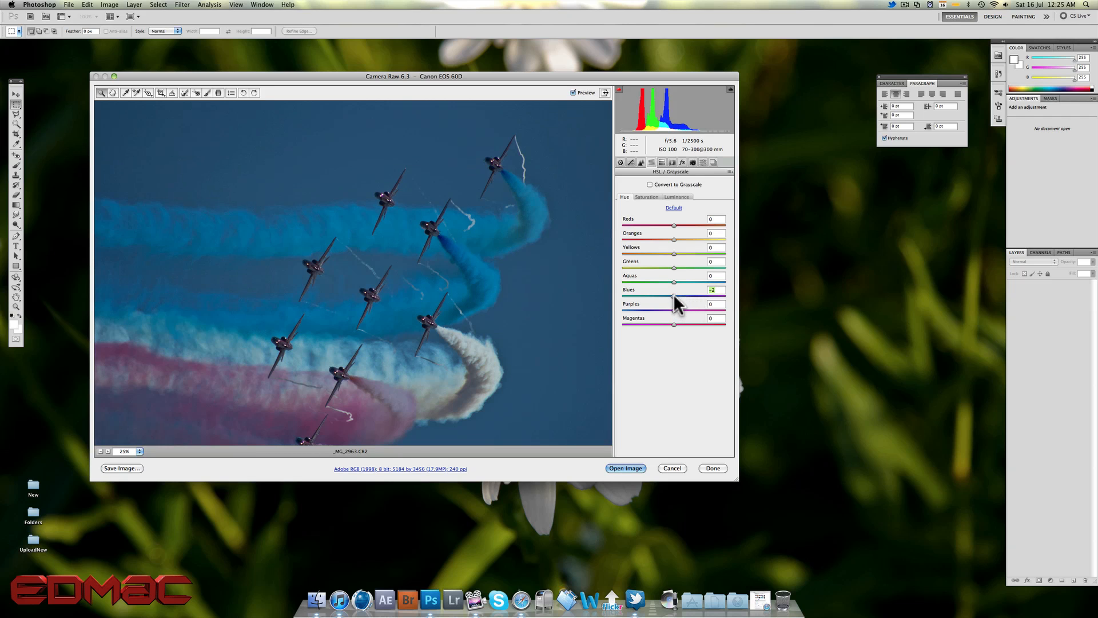
{"action": "double_click", "coordinate": [673, 295]}
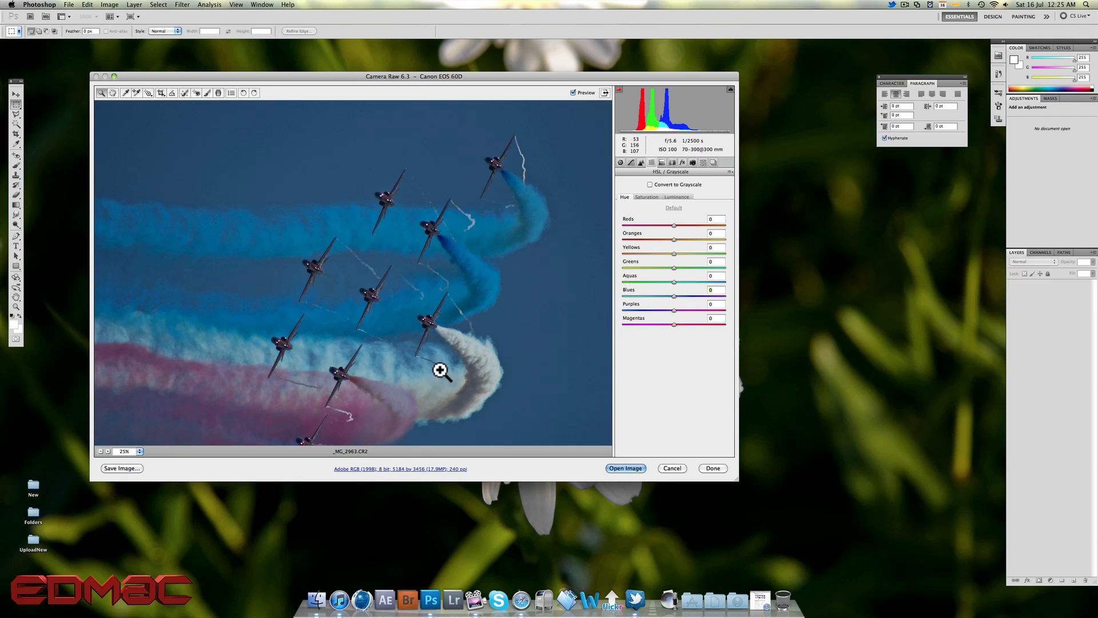
Test the Oranges hue and leave it at 0
{"action": "left_click", "coordinate": [101, 450]}
{"action": "left_click", "coordinate": [107, 450]}
{"action": "left_click", "coordinate": [675, 238]}
{"action": "left_click_drag", "start_coordinate": [673, 241], "coordinate": [674, 241]}
Compare the per-colour Saturation controls with the overall Saturation setting in the Basic adjustments
{"action": "left_click", "coordinate": [649, 196]}
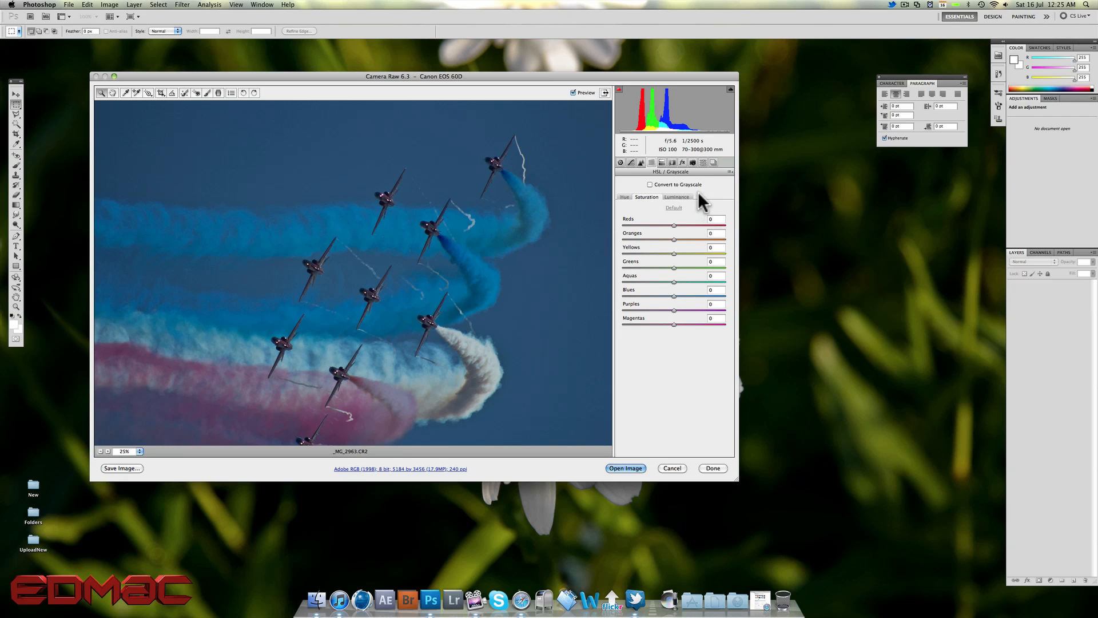
{"action": "left_click", "coordinate": [621, 162]}
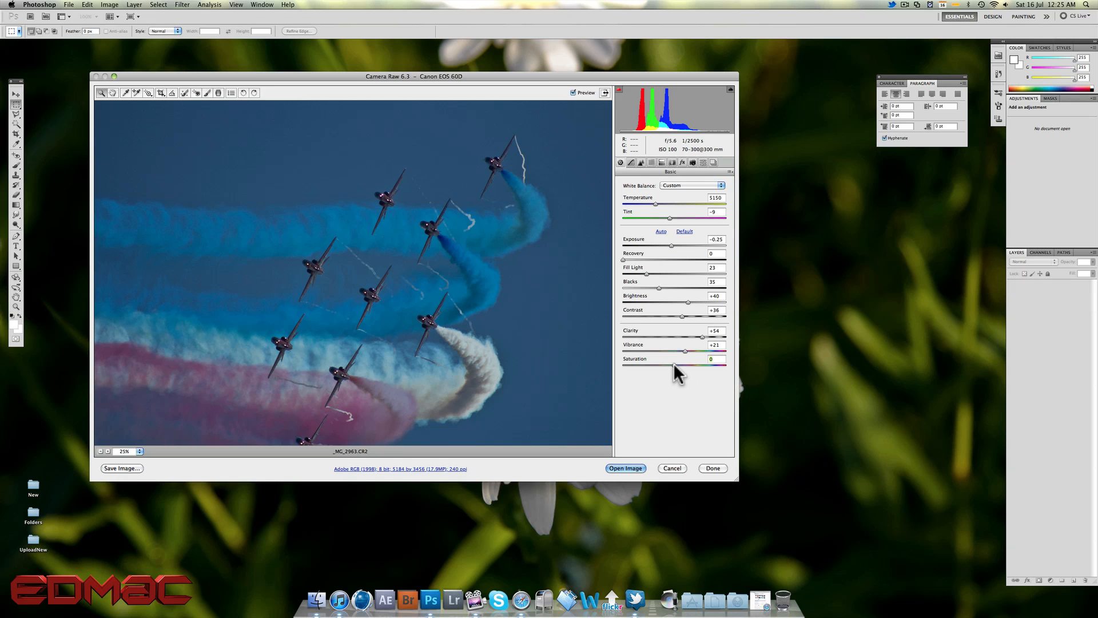
{"action": "mouse_move", "coordinate": [673, 364]}
{"action": "left_mouse_down"}
{"action": "mouse_move", "coordinate": [749, 366]}
{"action": "mouse_move", "coordinate": [674, 365]}
{"action": "left_mouse_up"}
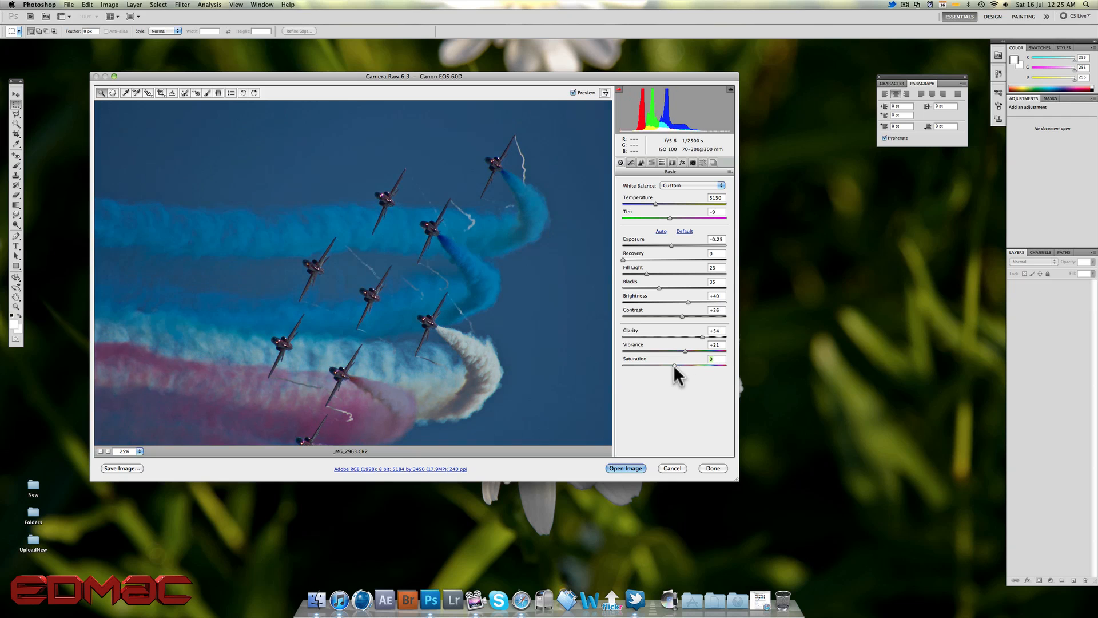
{"action": "left_click", "coordinate": [651, 162]}
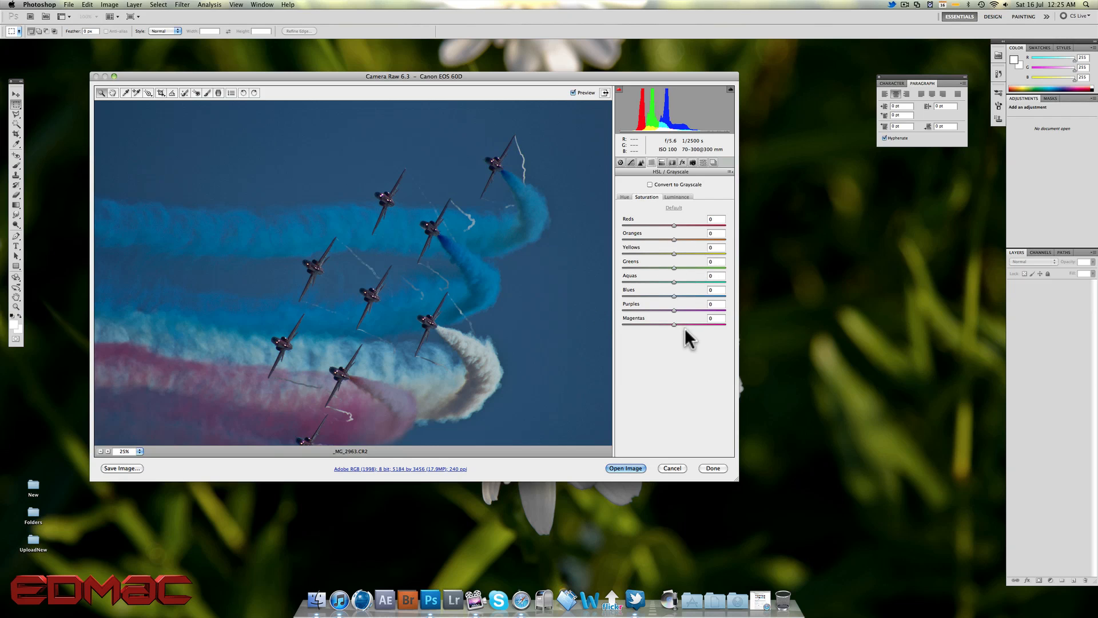
Set the HSL saturation of Reds to +1, Magentas to +38 and Purples to +68
{"action": "left_click", "coordinate": [101, 450]}
{"action": "left_click", "coordinate": [107, 450]}
{"action": "left_click_drag", "start_coordinate": [674, 223], "coordinate": [677, 224]}
{"action": "left_click_drag", "start_coordinate": [678, 224], "coordinate": [674, 225]}
{"action": "left_click_drag", "start_coordinate": [673, 323], "coordinate": [697, 323]}
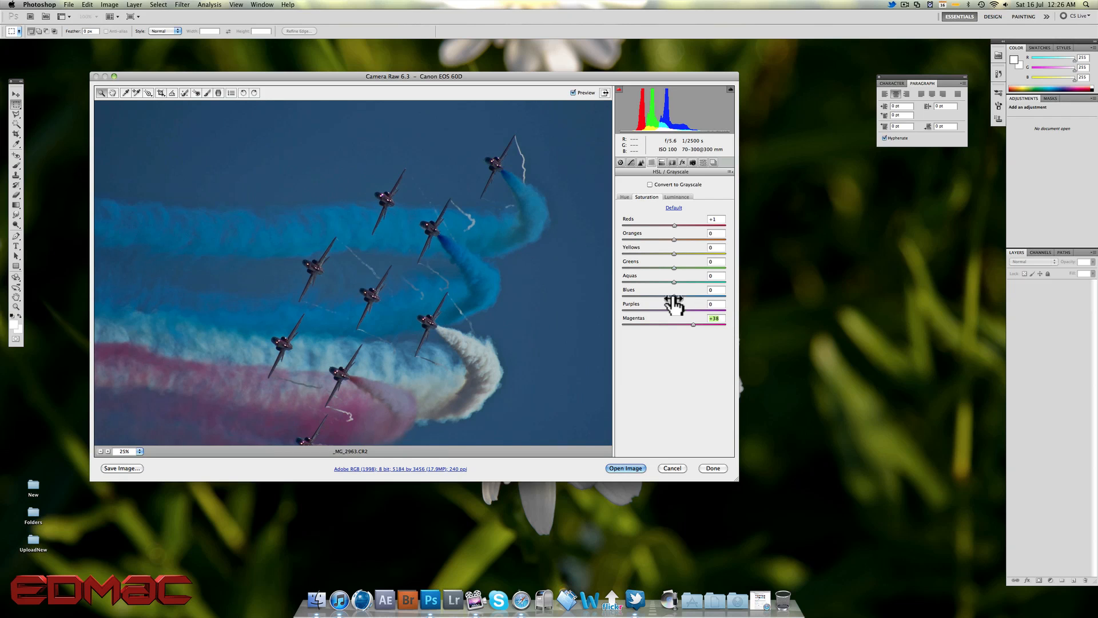
{"action": "left_click_drag", "start_coordinate": [674, 310], "coordinate": [710, 309]}
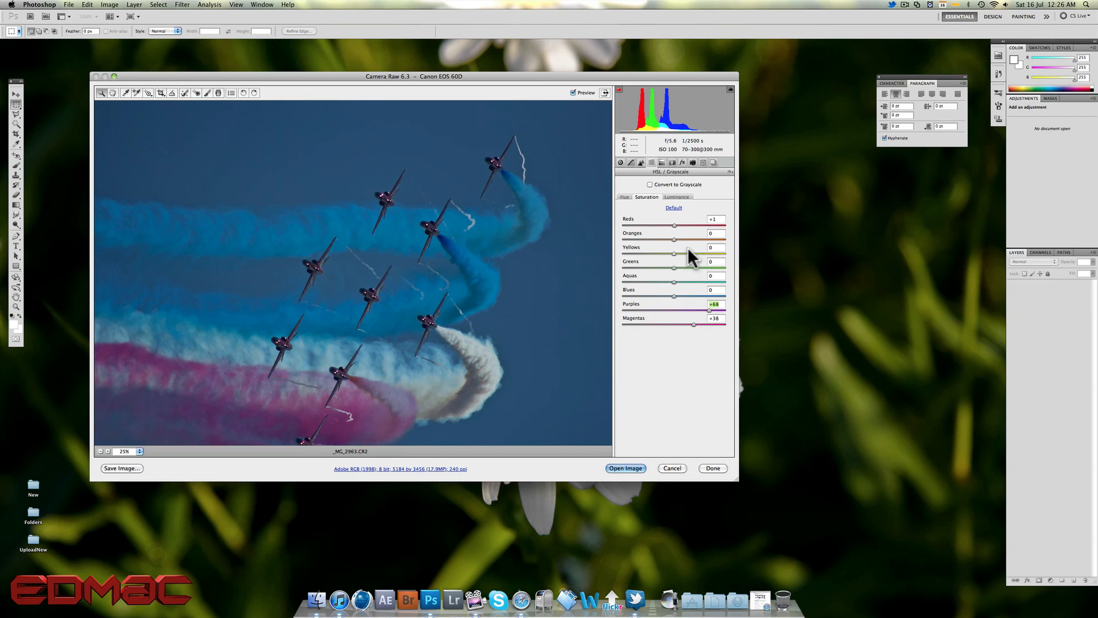
Try the Blues luminance at -88, and set it to +16
{"action": "left_click", "coordinate": [677, 197]}
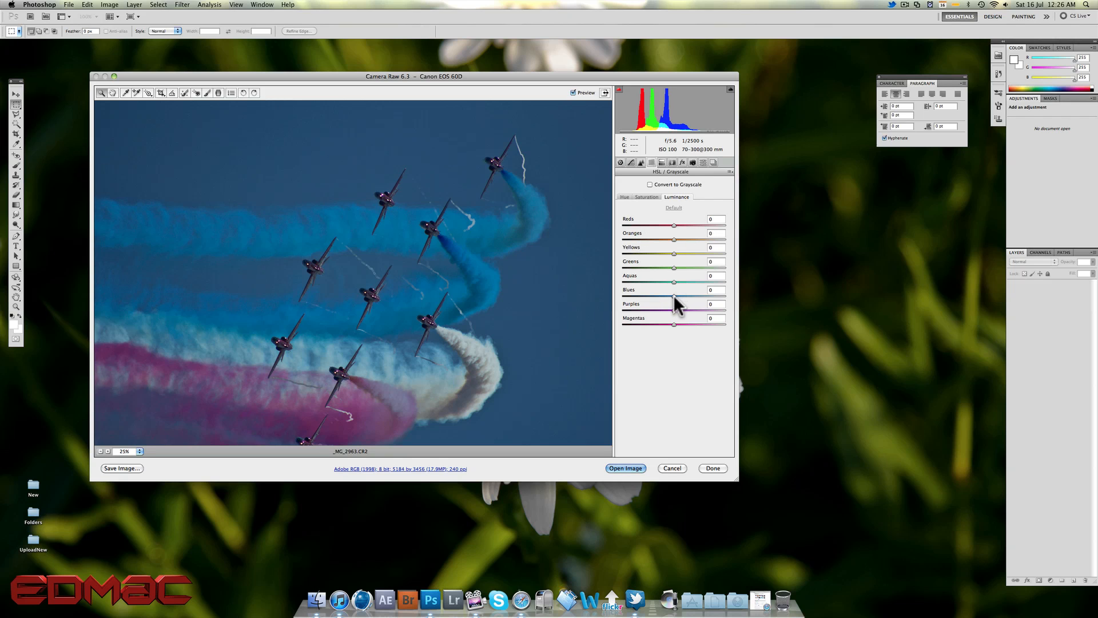
{"action": "left_click_drag", "start_coordinate": [661, 295], "coordinate": [626, 296]}
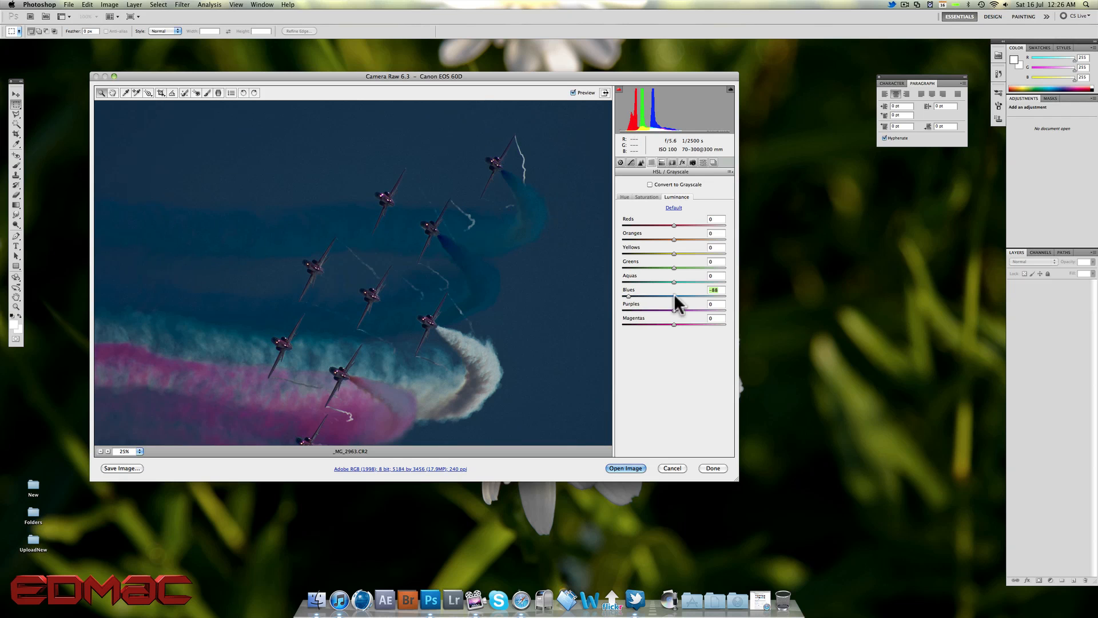
{"action": "left_click_drag", "start_coordinate": [626, 297], "coordinate": [682, 304]}
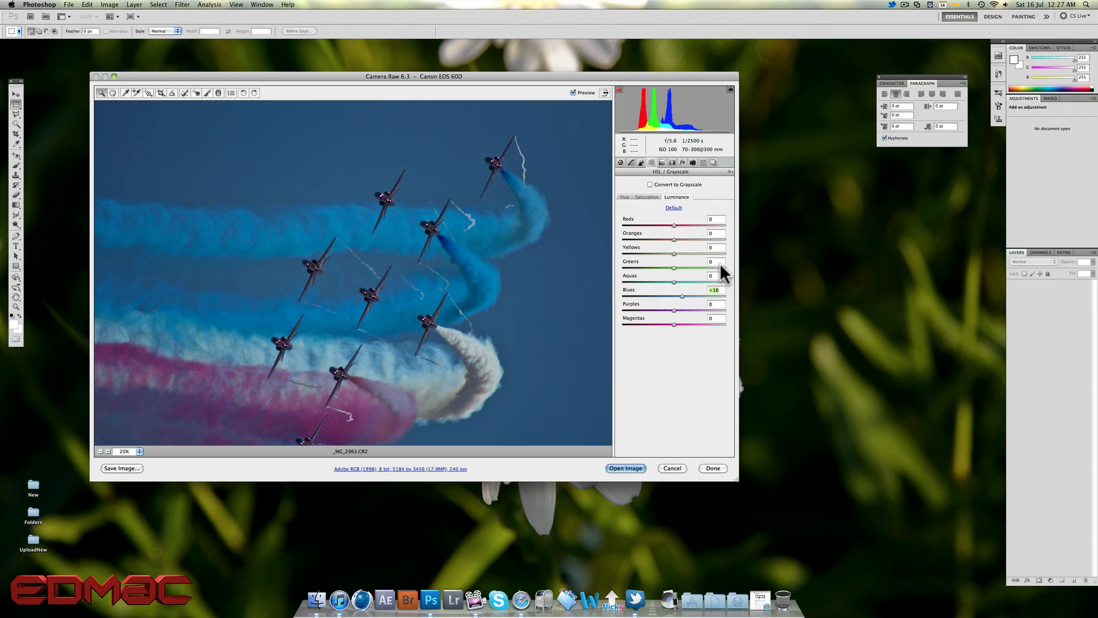
{"action": "left_click_drag", "start_coordinate": [681, 294], "coordinate": [682, 295]}
Try the Magentas luminance at +100 and examine the pink smoke at up to 200%
{"action": "left_click", "coordinate": [337, 424]}
{"action": "left_click", "coordinate": [365, 395]}
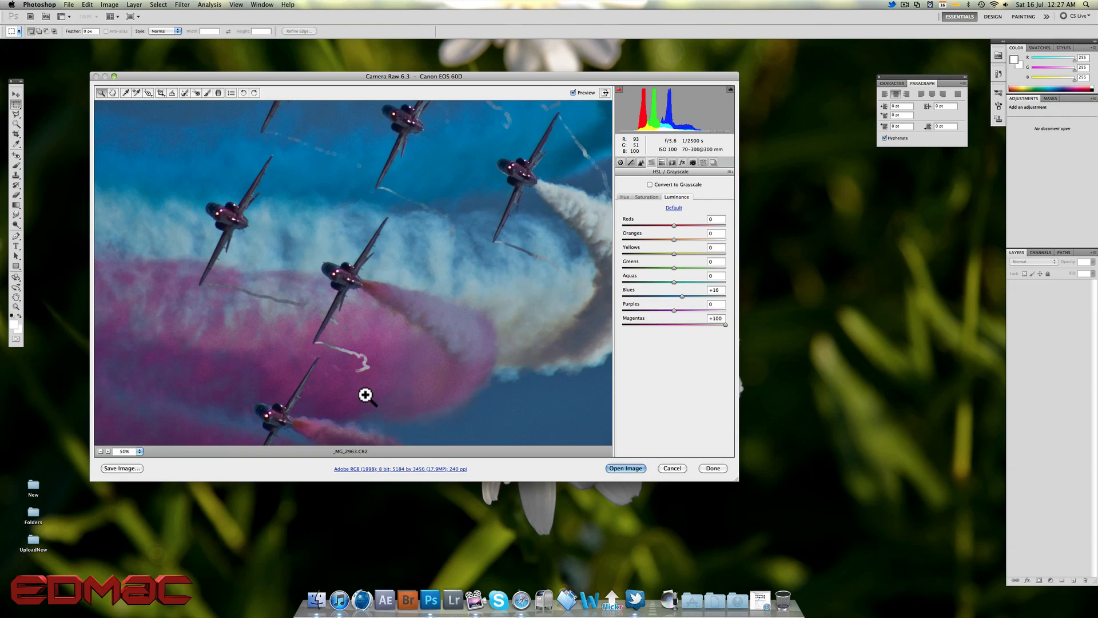
{"action": "left_click", "coordinate": [343, 355]}
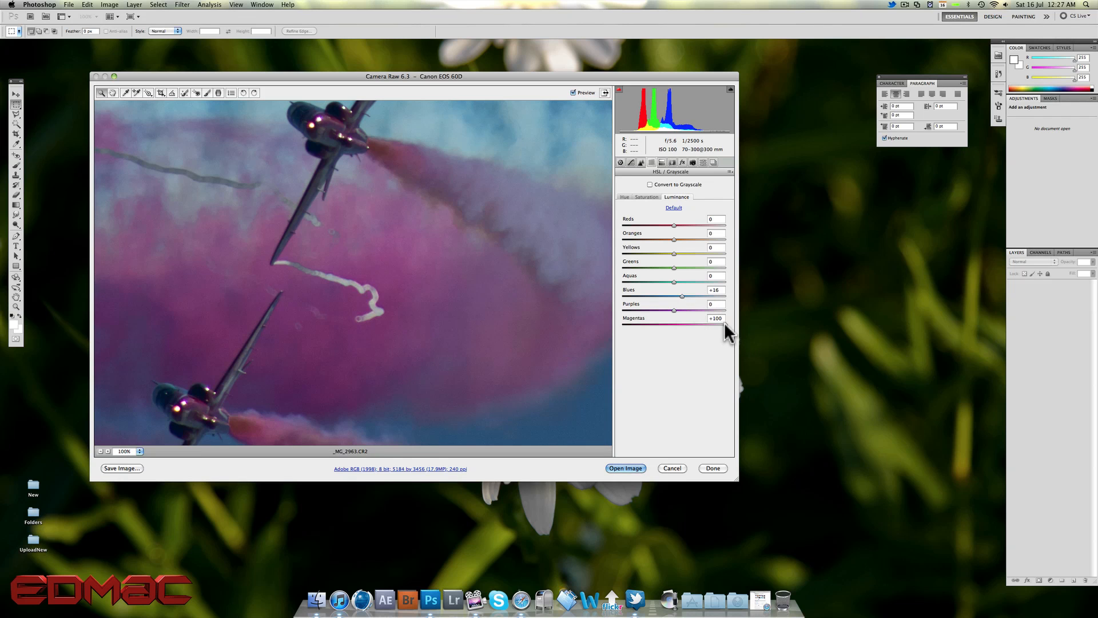
{"action": "left_click_drag", "start_coordinate": [693, 324], "coordinate": [744, 324]}
{"action": "left_click_drag", "start_coordinate": [731, 324], "coordinate": [736, 324]}
{"action": "left_click", "coordinate": [404, 241]}
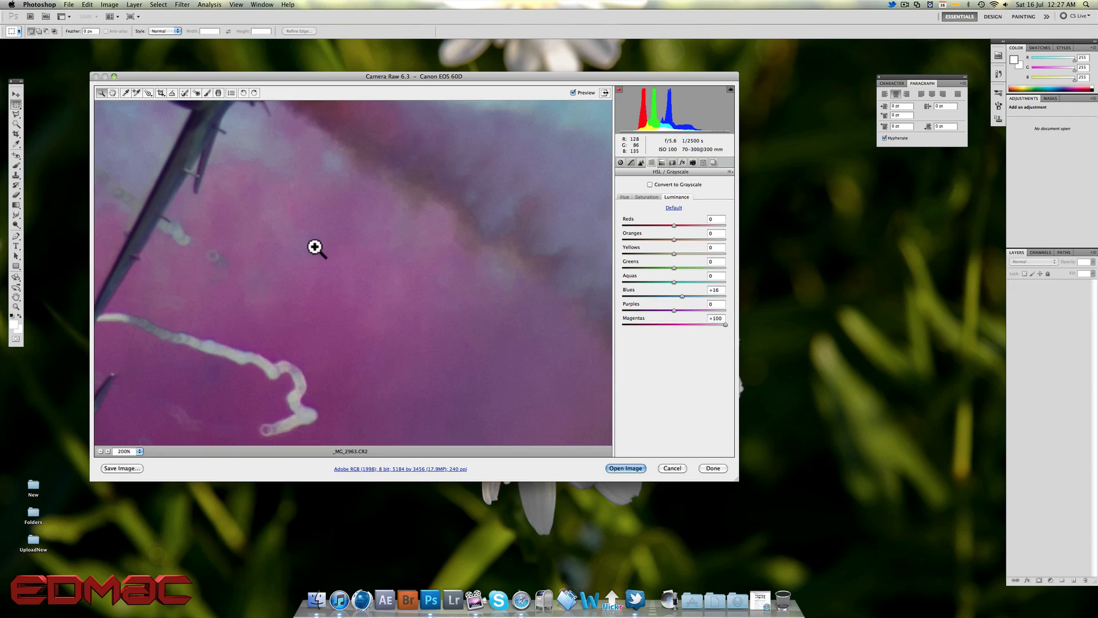
Set the luminance of Magentas to +28 and Purples to +25
{"action": "left_click", "coordinate": [101, 451]}
{"action": "left_click", "coordinate": [100, 451]}
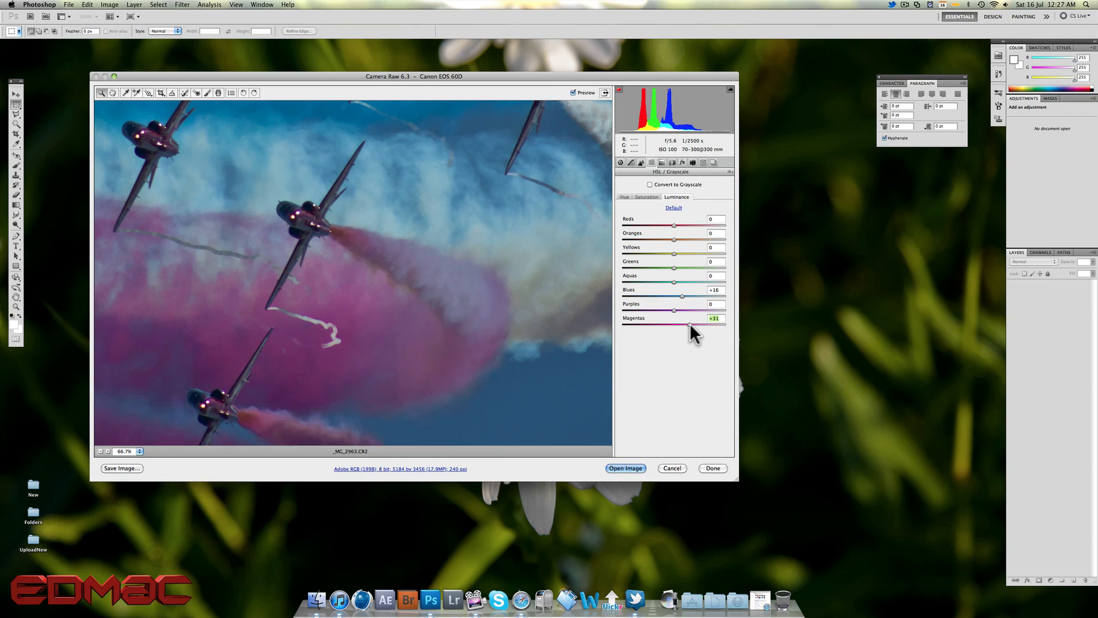
{"action": "mouse_move", "coordinate": [688, 322]}
{"action": "left_mouse_down"}
{"action": "mouse_move", "coordinate": [674, 318]}
{"action": "mouse_move", "coordinate": [684, 309]}
{"action": "left_mouse_up"}
Set the Aquas luminance to +11 and glance at the Split Toning settings
{"action": "left_click", "coordinate": [101, 451]}
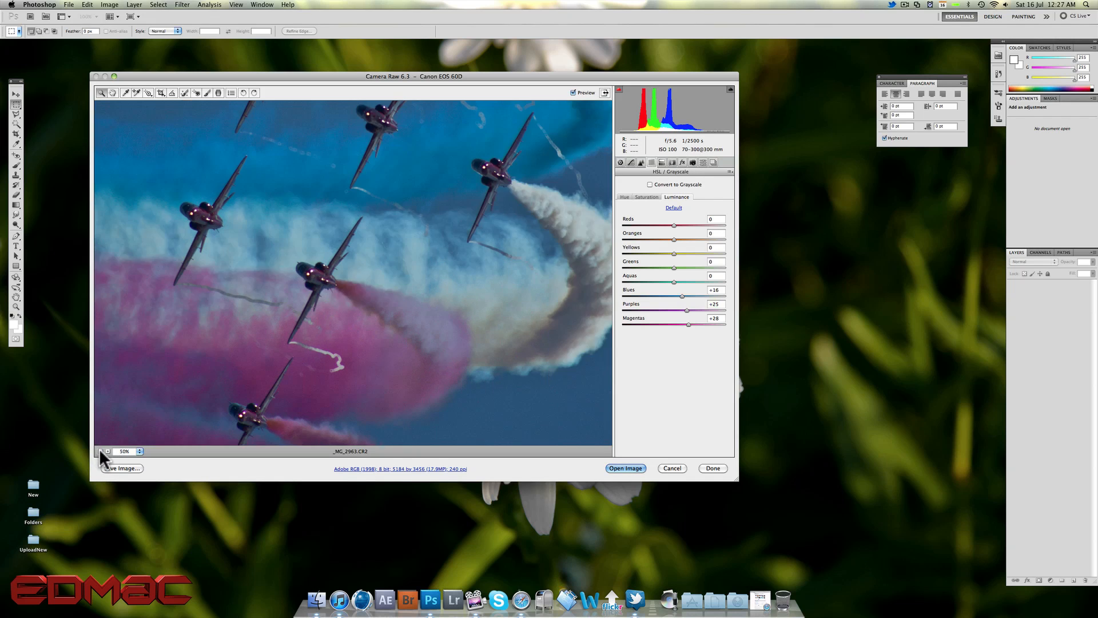
{"action": "left_click", "coordinate": [100, 451]}
{"action": "left_click", "coordinate": [100, 451]}
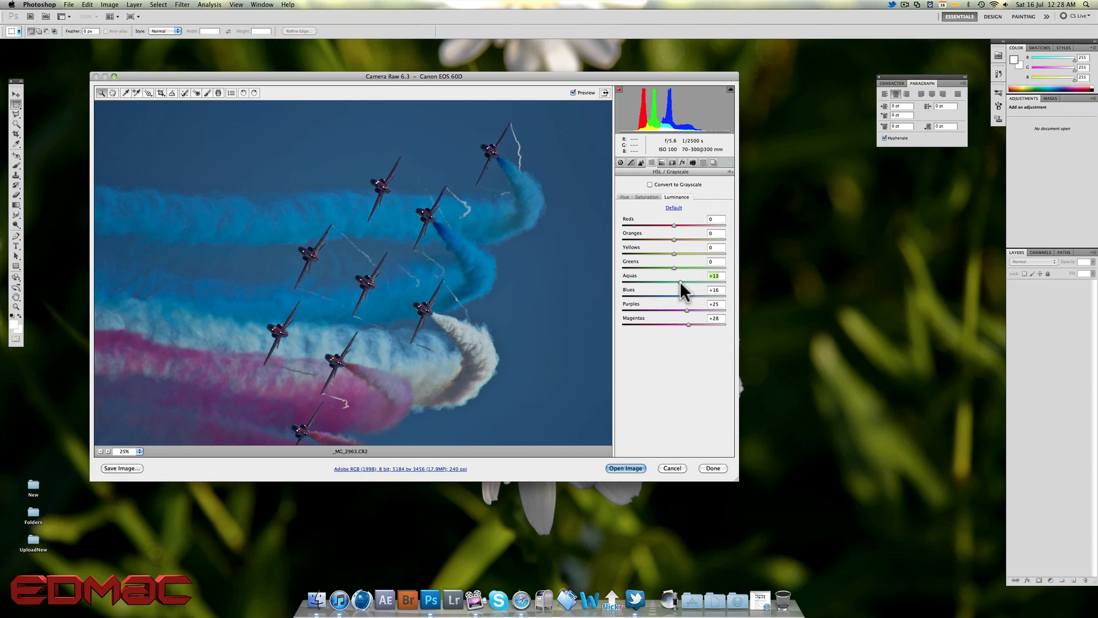
{"action": "left_click", "coordinate": [661, 162]}
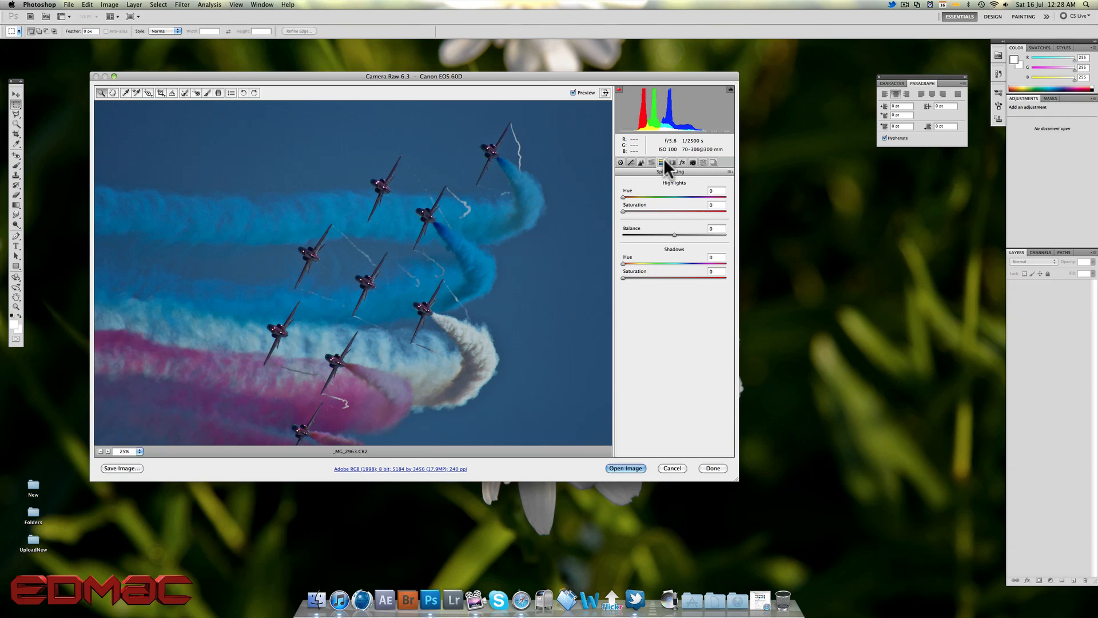
{"action": "left_click", "coordinate": [651, 163]}
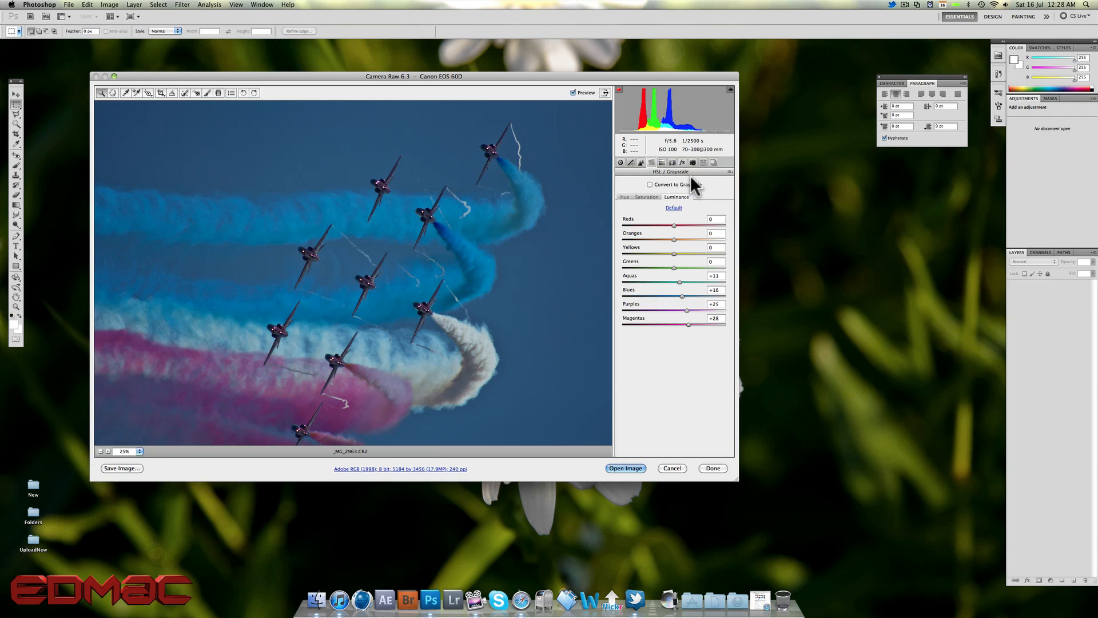
Try converting the photo to grayscale with a lowered Blues mix, and switch back to colour
{"action": "left_click", "coordinate": [649, 184]}
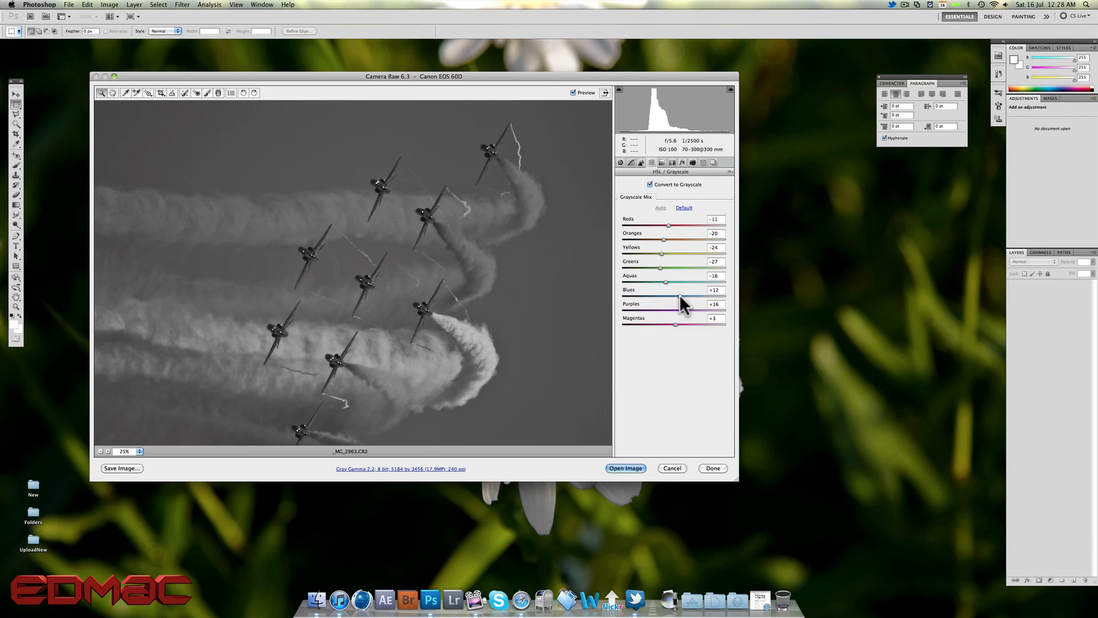
{"action": "mouse_move", "coordinate": [680, 296]}
{"action": "left_mouse_down"}
{"action": "mouse_move", "coordinate": [642, 297]}
{"action": "mouse_move", "coordinate": [711, 299]}
{"action": "mouse_move", "coordinate": [661, 302]}
{"action": "left_mouse_up"}
{"action": "left_click", "coordinate": [649, 184]}
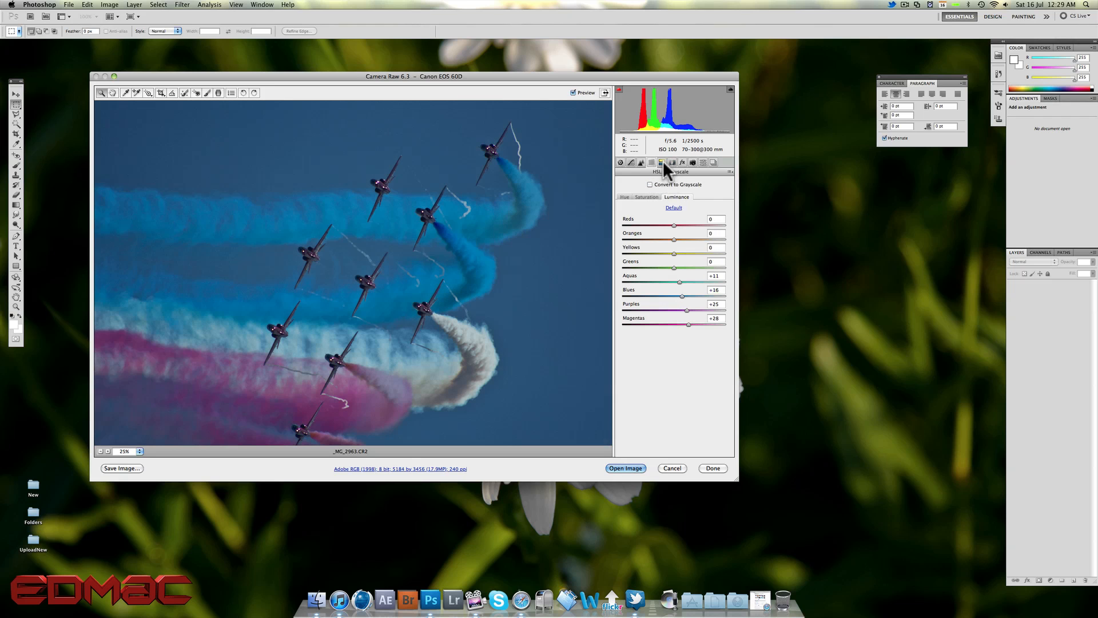
Try converting the photo to grayscale and split-toning its highlights with hue 17 and saturation 41
{"action": "left_click", "coordinate": [662, 162]}
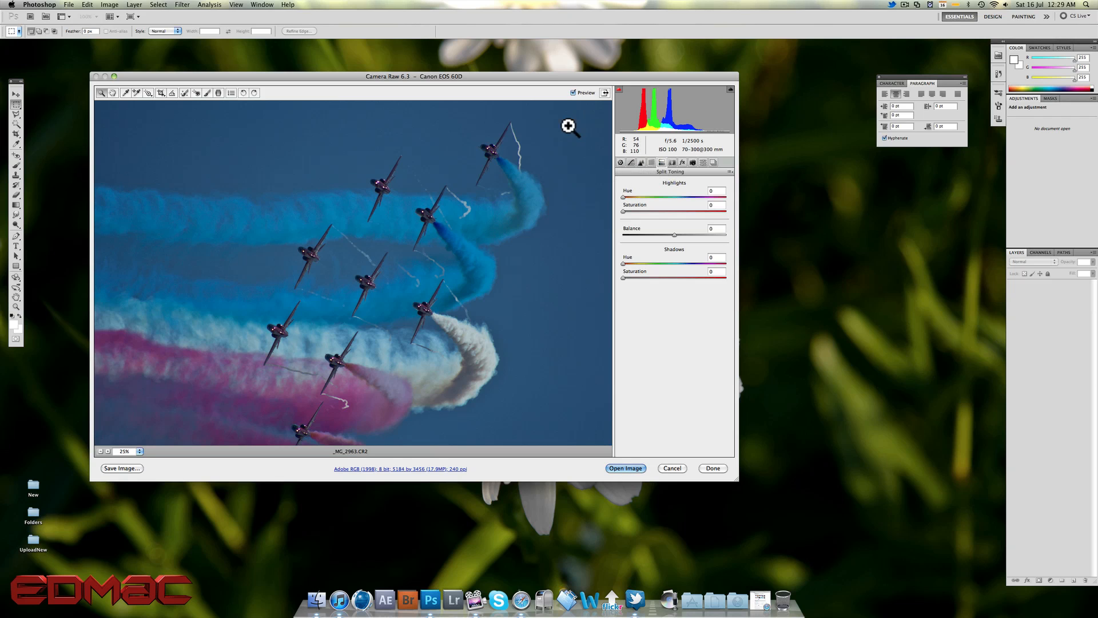
{"action": "left_click", "coordinate": [651, 162]}
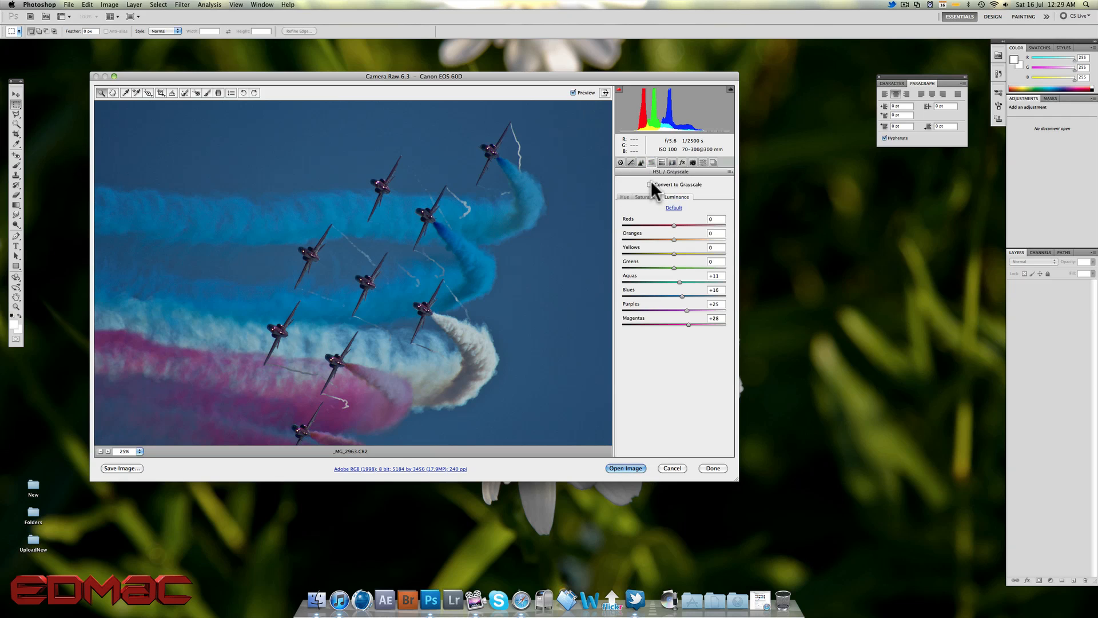
{"action": "left_click", "coordinate": [649, 185]}
{"action": "left_click", "coordinate": [663, 162]}
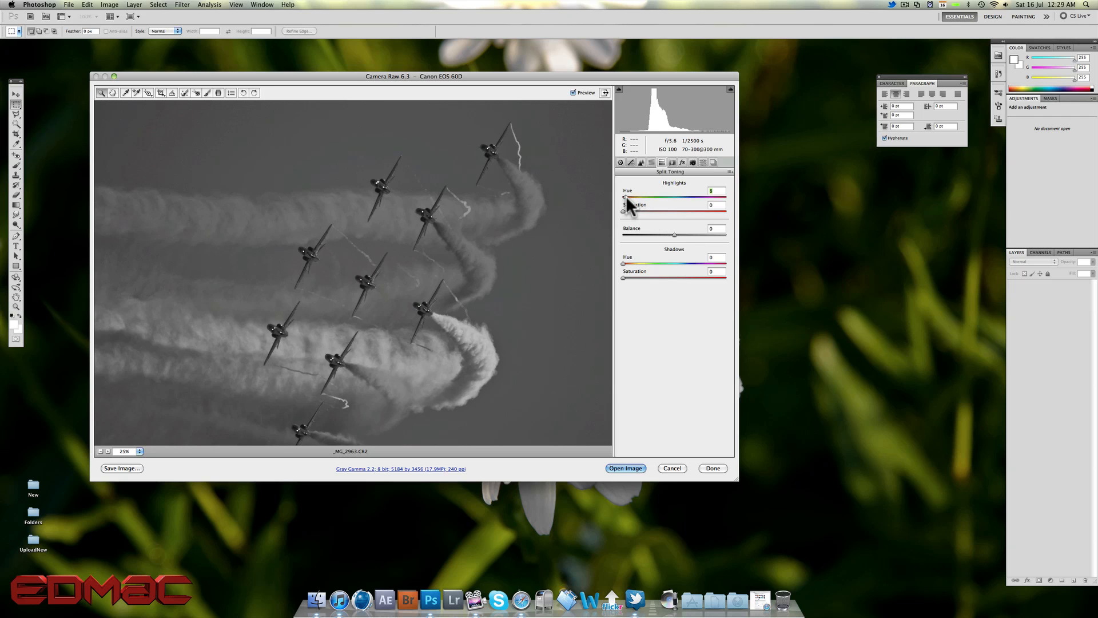
{"action": "left_click_drag", "start_coordinate": [625, 196], "coordinate": [666, 212]}
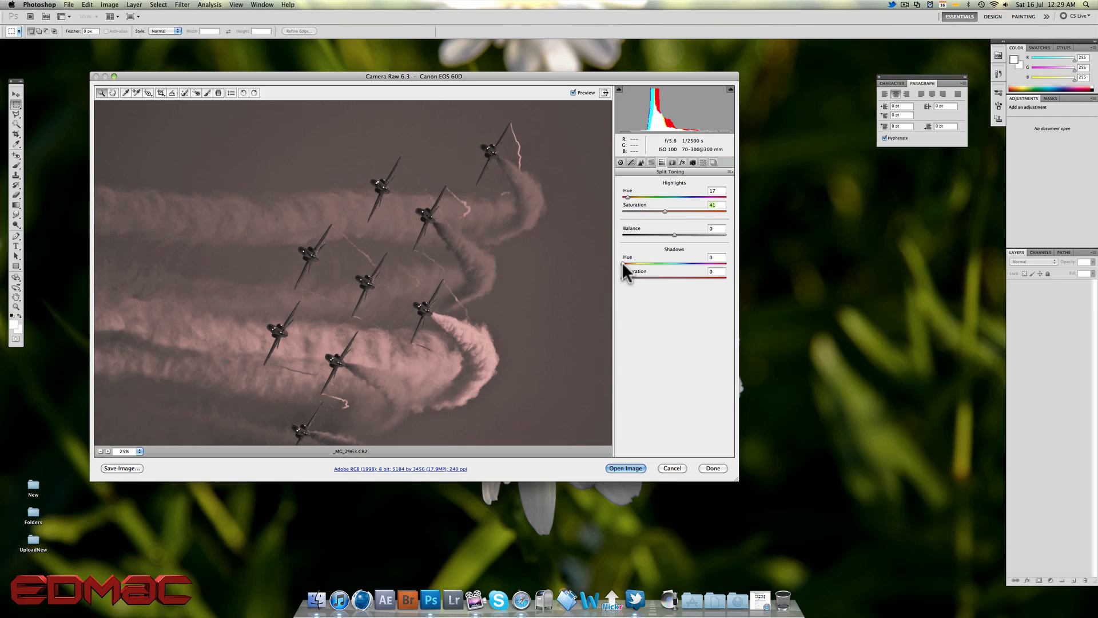
Try tinting the shadows in Split Toning with hue 239 and saturation 30
{"action": "left_click_drag", "start_coordinate": [622, 262], "coordinate": [627, 263]}
{"action": "left_click_drag", "start_coordinate": [622, 277], "coordinate": [664, 274]}
{"action": "mouse_move", "coordinate": [665, 276]}
{"action": "left_mouse_down"}
{"action": "mouse_move", "coordinate": [685, 273]}
{"action": "mouse_move", "coordinate": [653, 277]}
{"action": "left_mouse_up"}
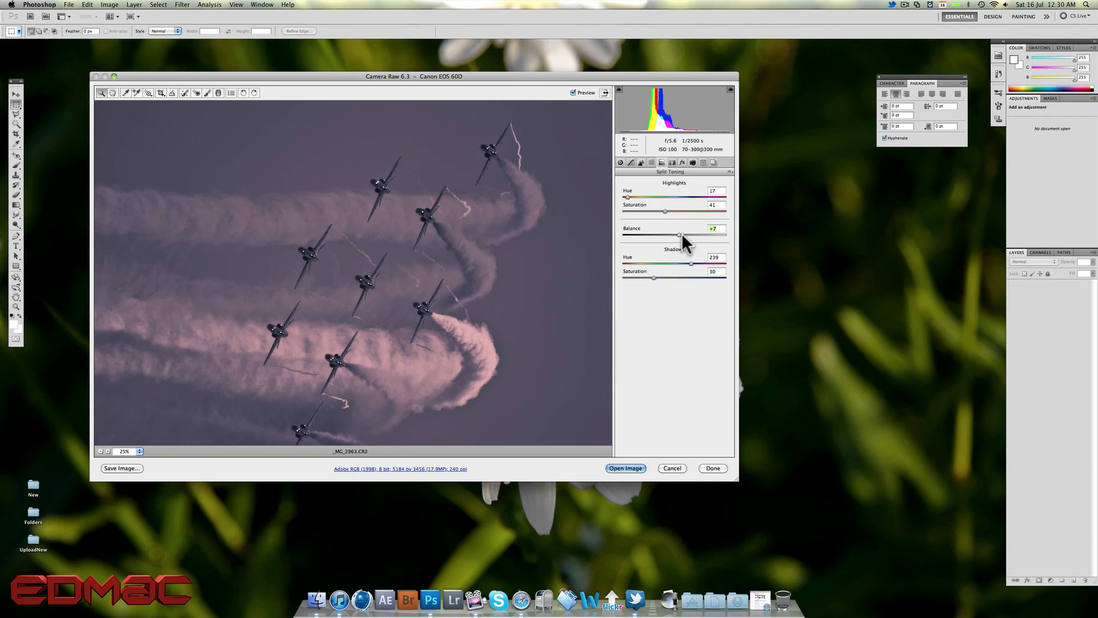
Try both split-toning saturations at 100 and compare the balance at +100, about +38 and -6
{"action": "left_click_drag", "start_coordinate": [681, 234], "coordinate": [729, 234]}
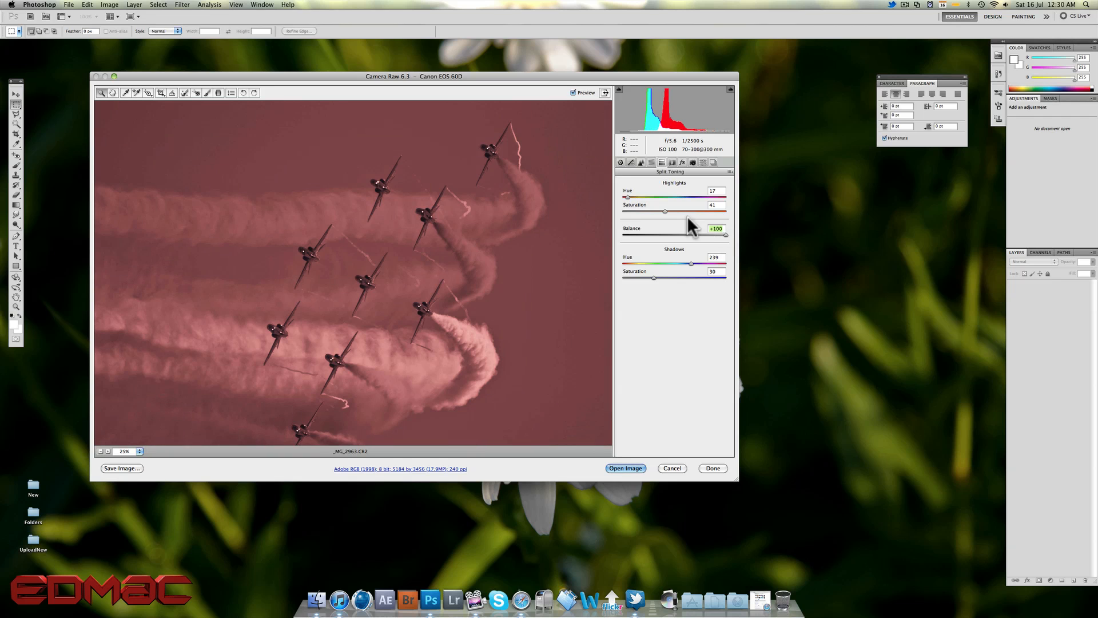
{"action": "left_click_drag", "start_coordinate": [665, 211], "coordinate": [729, 210]}
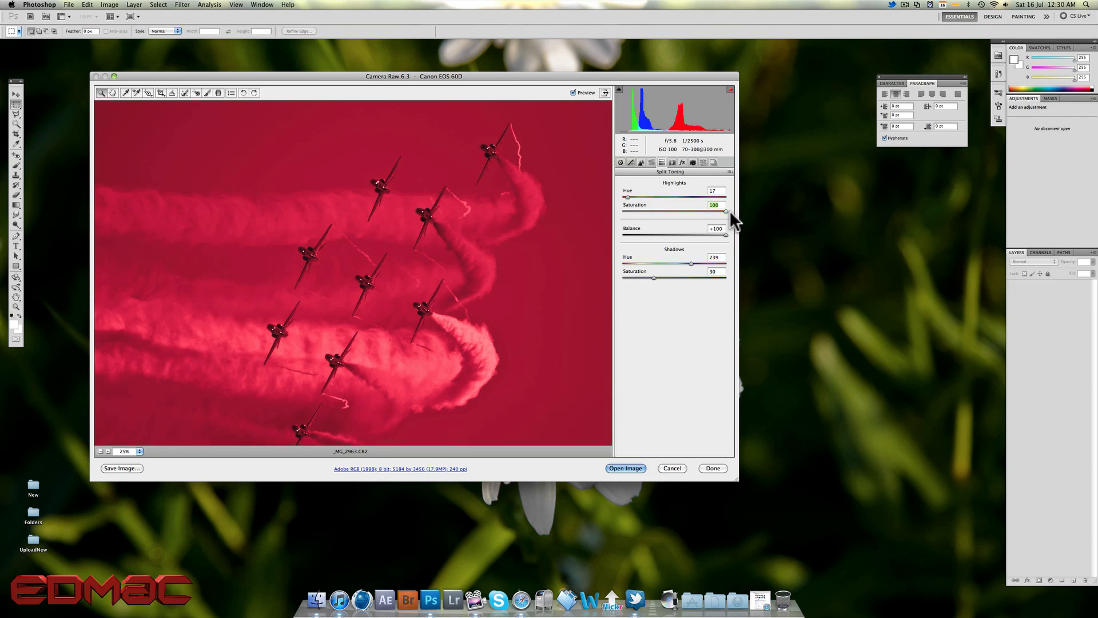
{"action": "left_click_drag", "start_coordinate": [653, 276], "coordinate": [731, 277]}
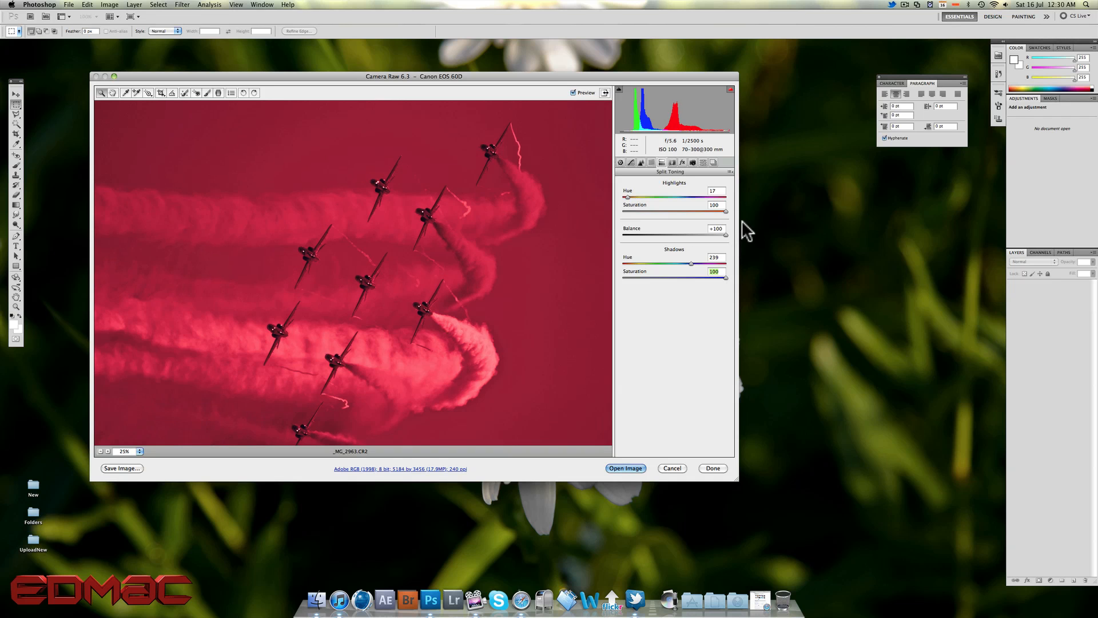
{"action": "left_click", "coordinate": [726, 233]}
{"action": "left_click_drag", "start_coordinate": [726, 232], "coordinate": [694, 235]}
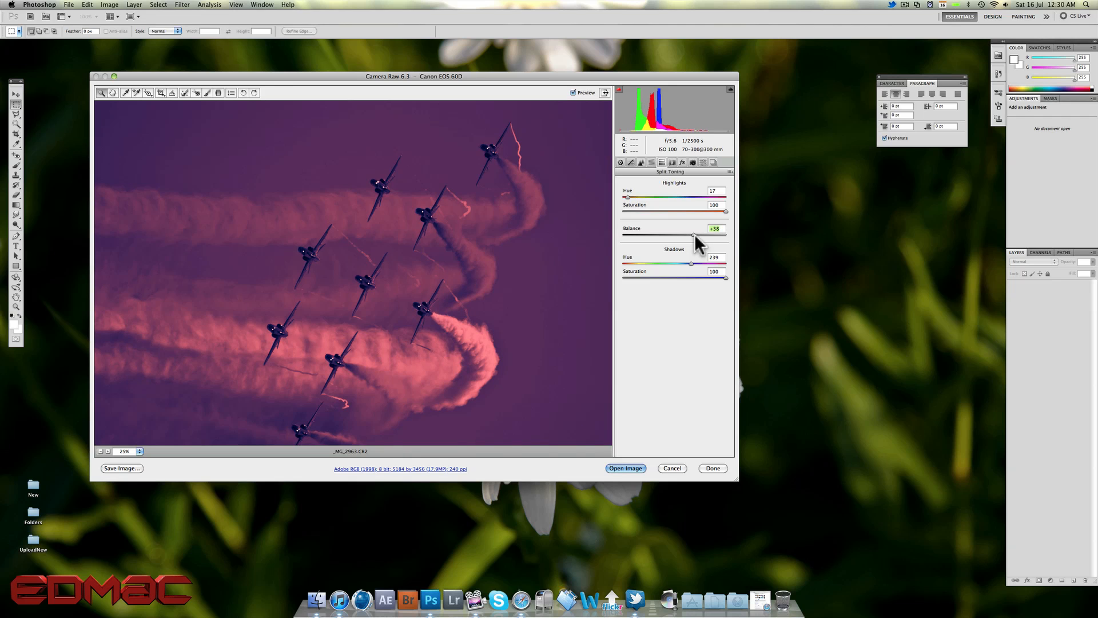
{"action": "left_click_drag", "start_coordinate": [694, 234], "coordinate": [671, 238]}
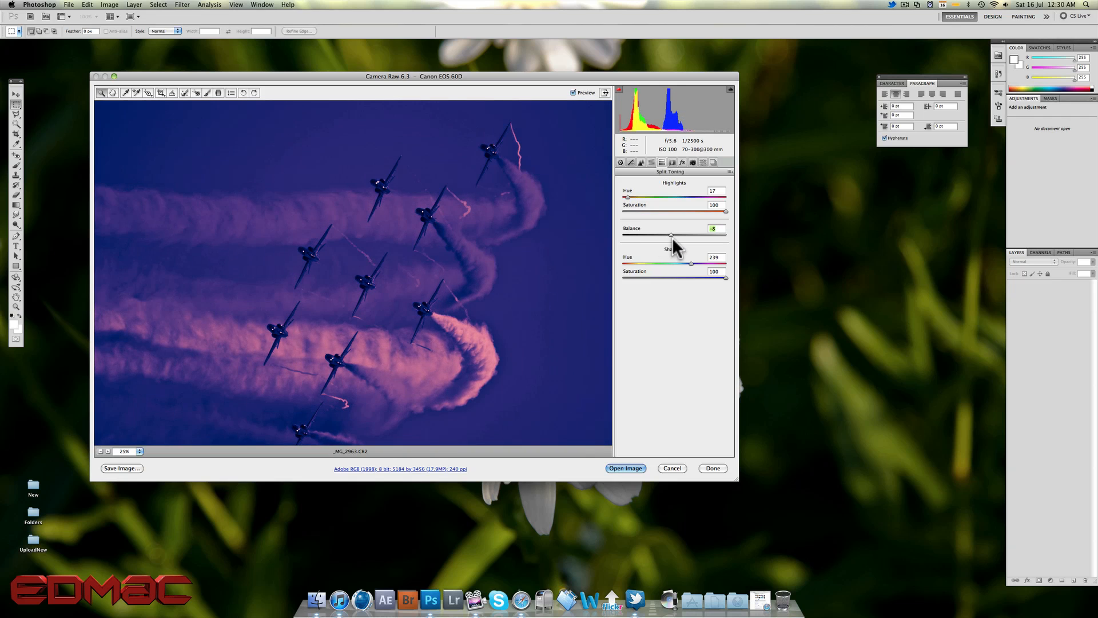
Reset all Split Toning highlight, balance and shadow values to 0 and switch the photo back from grayscale to colour
{"action": "left_click", "coordinate": [723, 191]}
{"action": "type", "text": "0"}
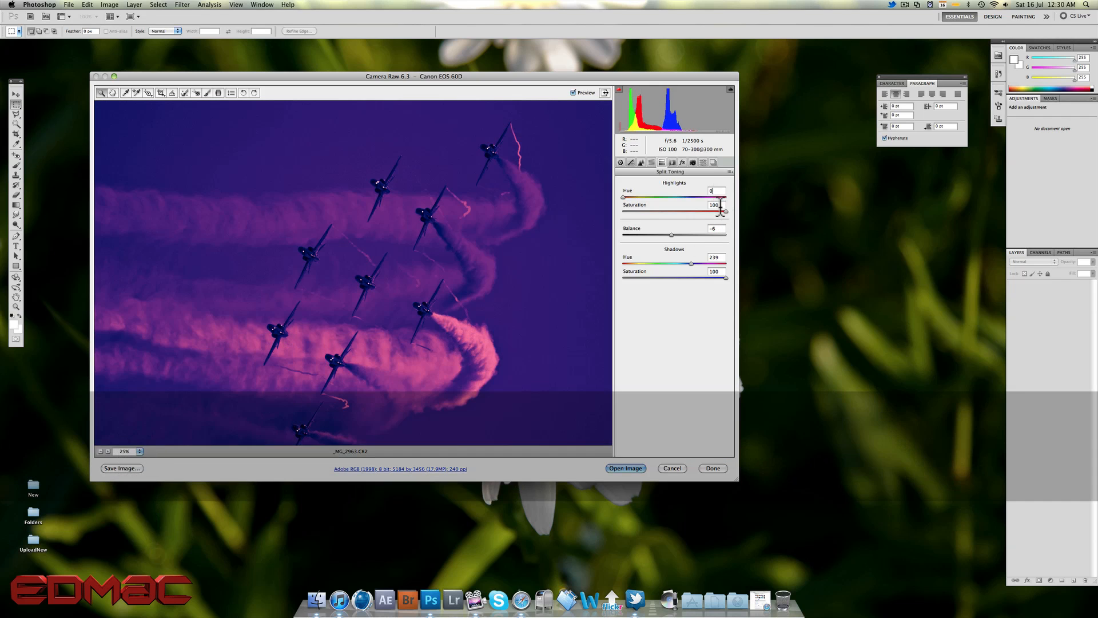
{"action": "type", "text": "0"}
{"action": "key", "text": "Tab"}
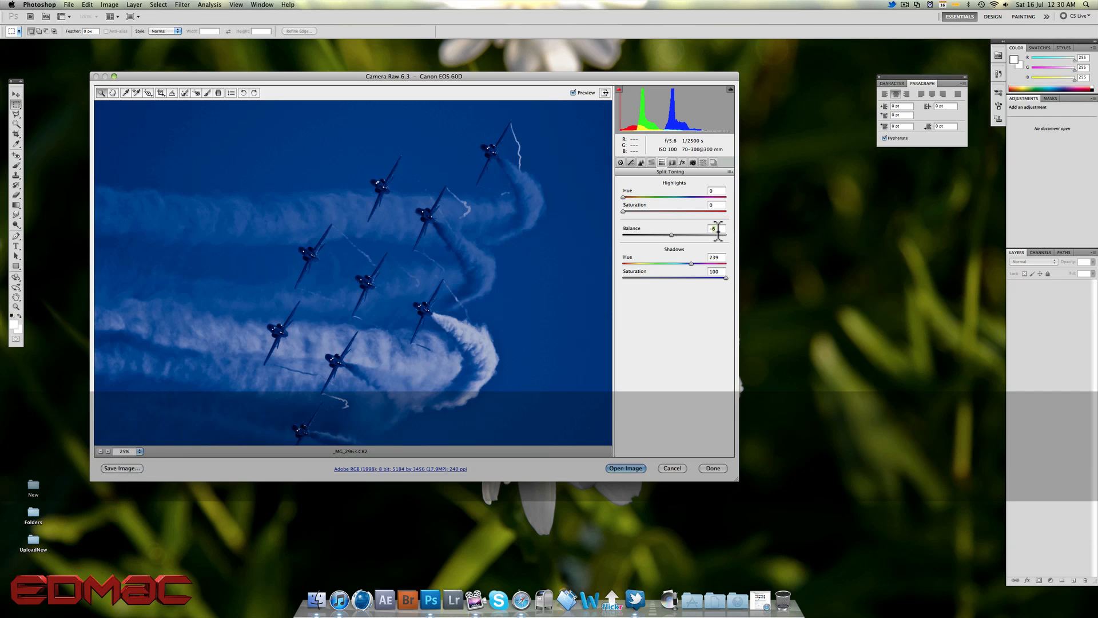
{"action": "type", "text": "0"}
{"action": "key", "text": "Tab"}
{"action": "type", "text": "0"}
{"action": "key", "text": "Tab"}
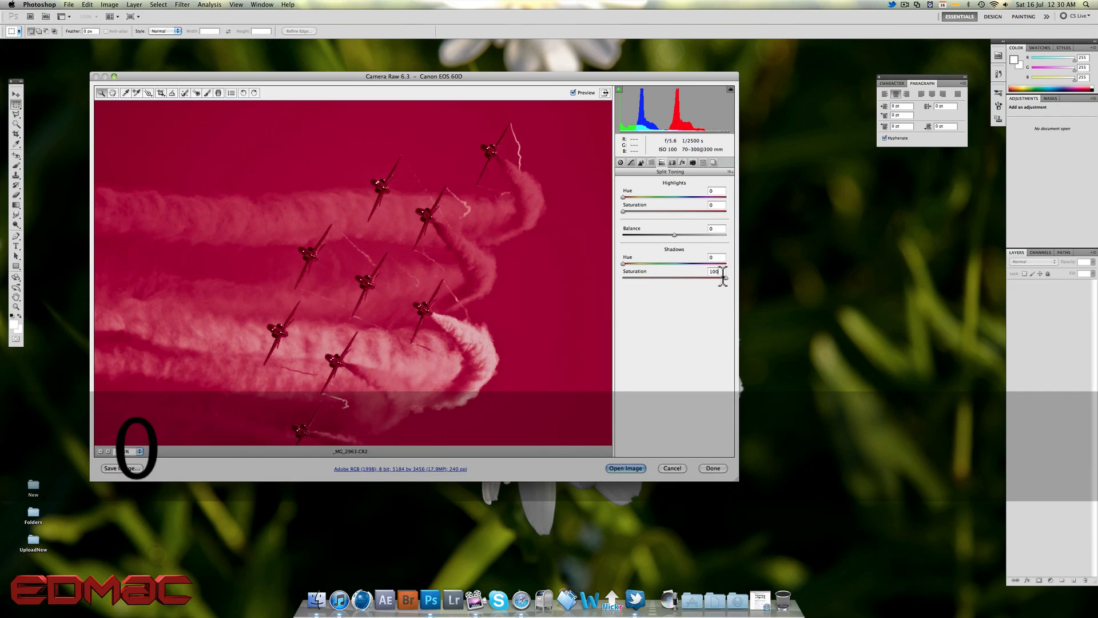
{"action": "type", "text": "0"}
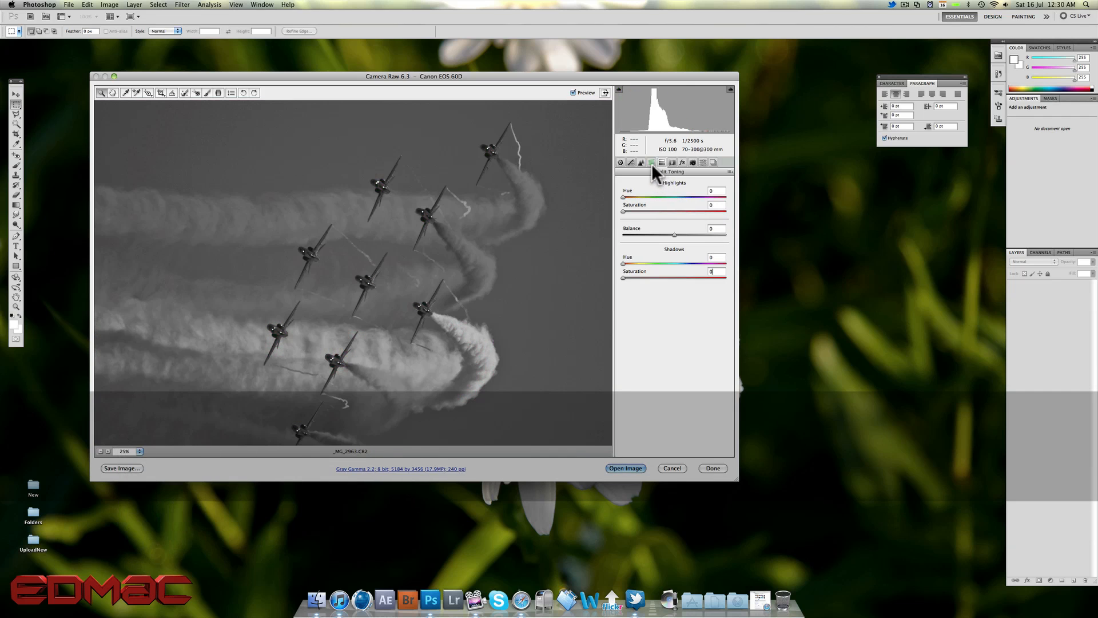
{"action": "left_click", "coordinate": [651, 163]}
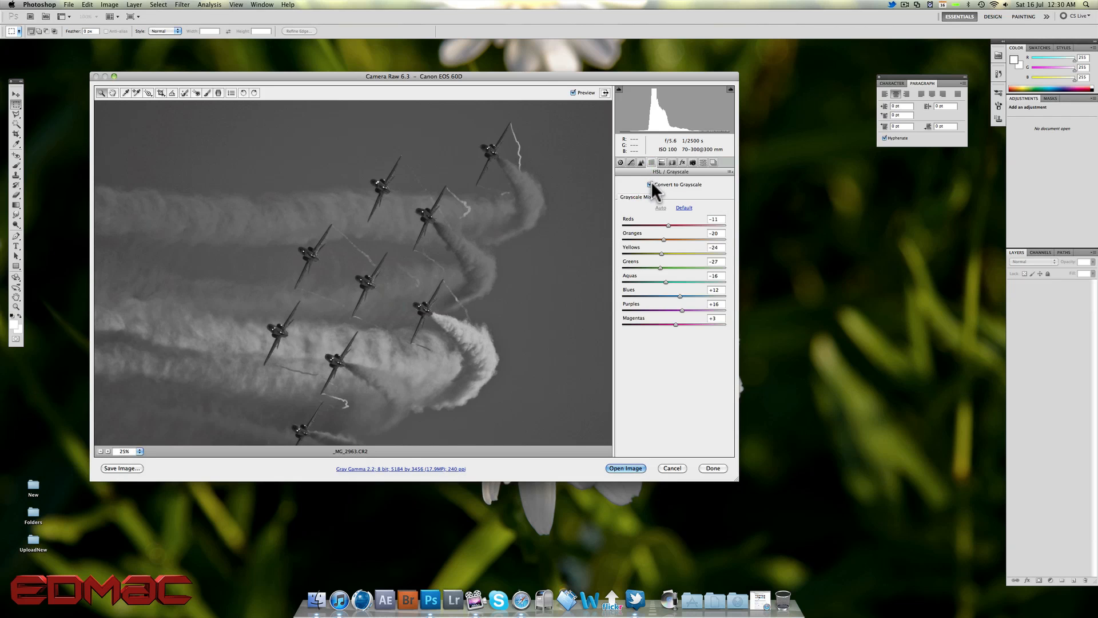
{"action": "left_click", "coordinate": [650, 185]}
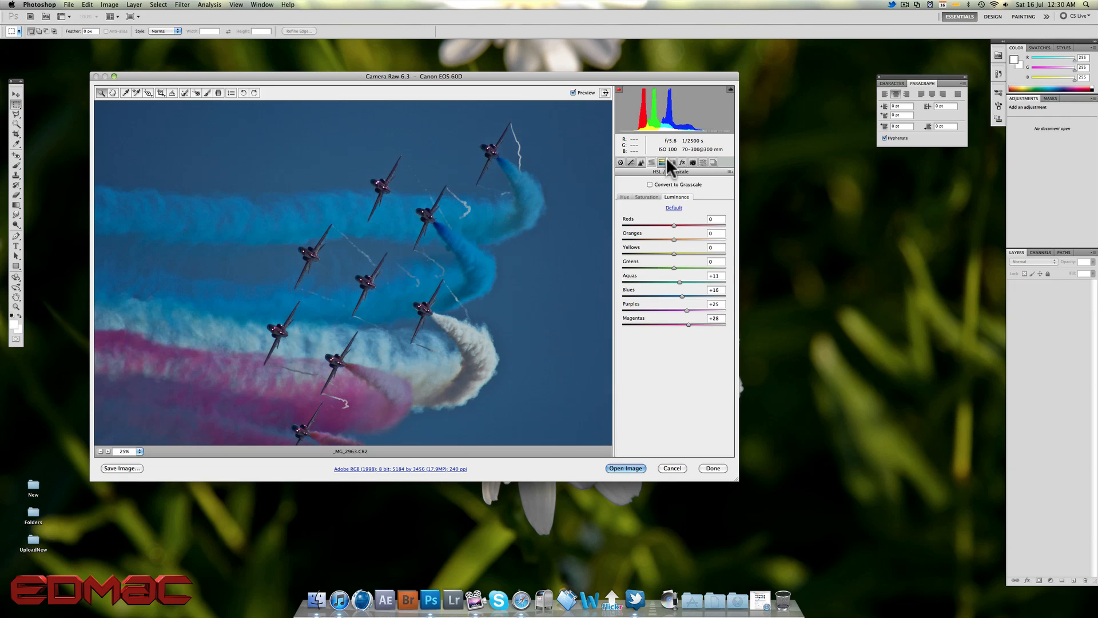
Try the manual lens correction Distortion at -100 and return it to 0
{"action": "left_click", "coordinate": [671, 162]}
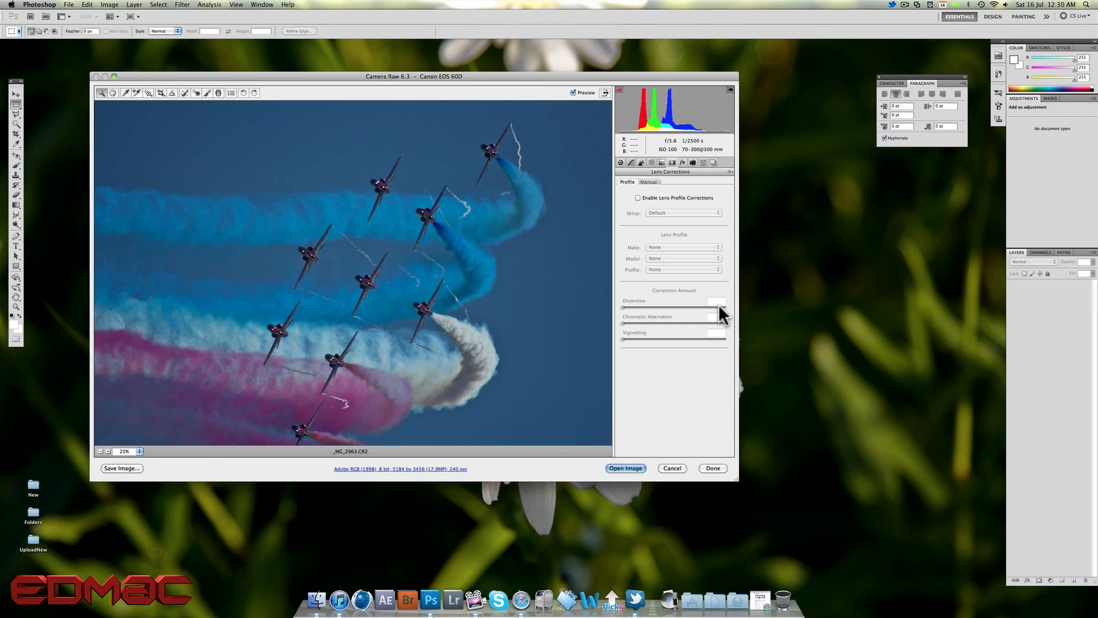
{"action": "left_click", "coordinate": [650, 181]}
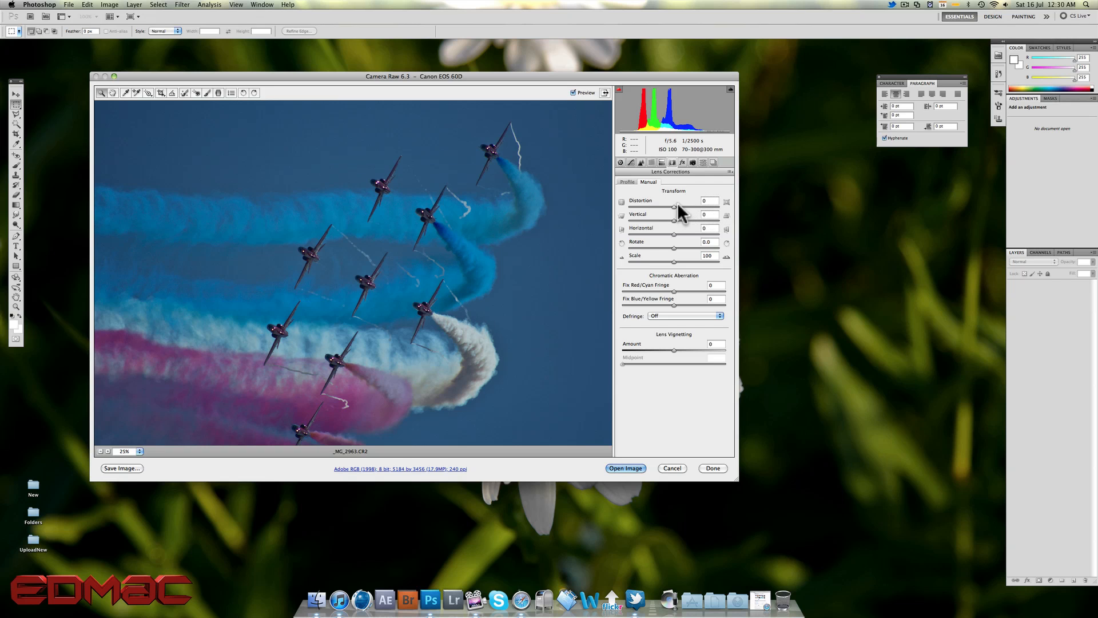
{"action": "left_click_drag", "start_coordinate": [676, 205], "coordinate": [624, 208]}
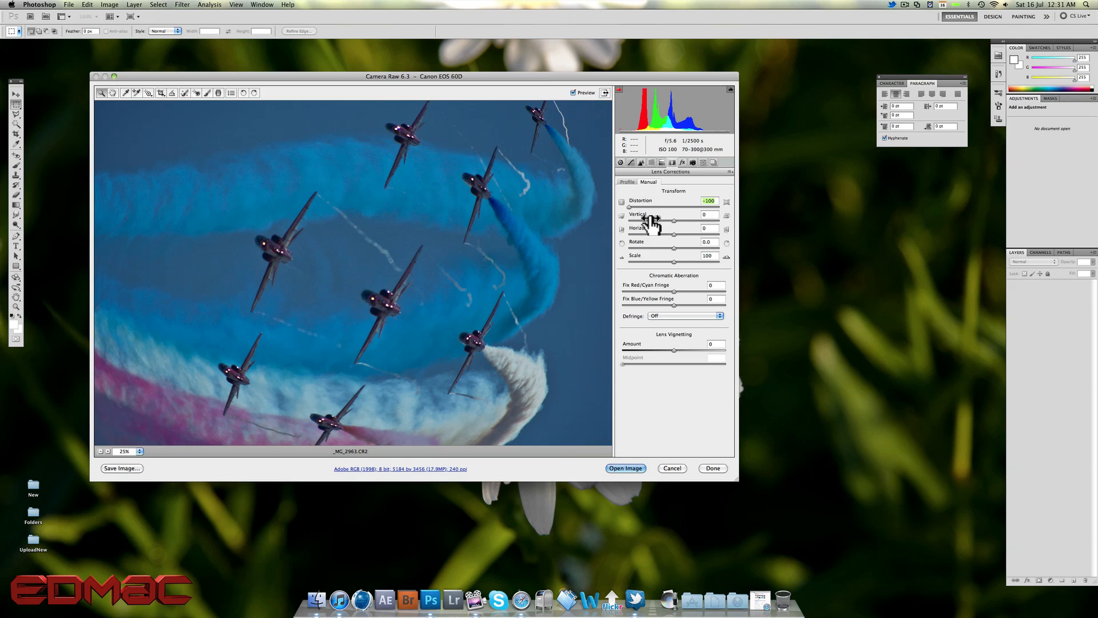
{"action": "left_click_drag", "start_coordinate": [627, 204], "coordinate": [625, 205]}
{"action": "left_click_drag", "start_coordinate": [629, 206], "coordinate": [673, 208]}
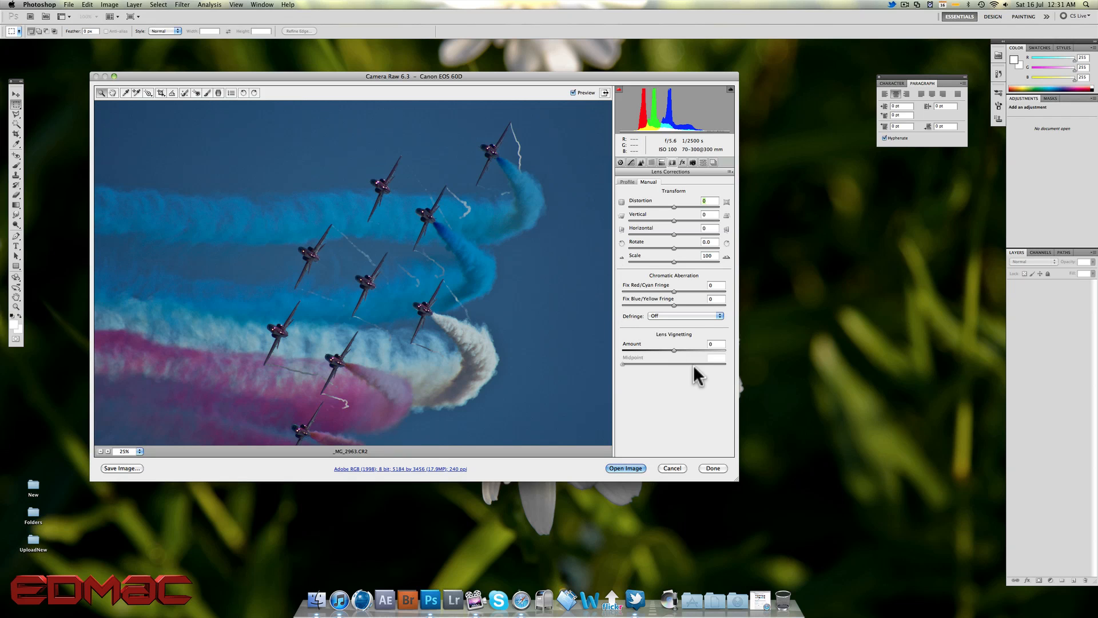
Try lens vignetting at -100, at -86 with midpoint 3, and at +69, and reset the amount to 0
{"action": "left_click_drag", "start_coordinate": [673, 348], "coordinate": [616, 353]}
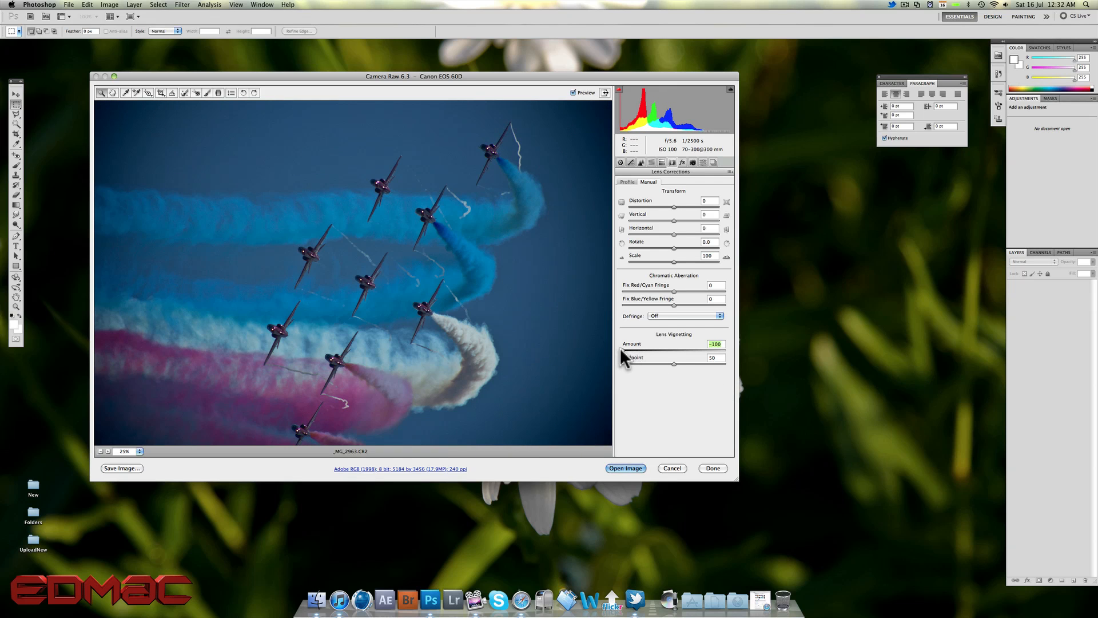
{"action": "mouse_move", "coordinate": [619, 348]}
{"action": "left_mouse_down"}
{"action": "mouse_move", "coordinate": [705, 352]}
{"action": "mouse_move", "coordinate": [622, 365]}
{"action": "mouse_move", "coordinate": [764, 366]}
{"action": "mouse_move", "coordinate": [624, 362]}
{"action": "mouse_move", "coordinate": [679, 366]}
{"action": "mouse_move", "coordinate": [642, 348]}
{"action": "mouse_move", "coordinate": [629, 351]}
{"action": "mouse_move", "coordinate": [647, 362]}
{"action": "mouse_move", "coordinate": [624, 364]}
{"action": "left_mouse_up"}
{"action": "left_click", "coordinate": [707, 349]}
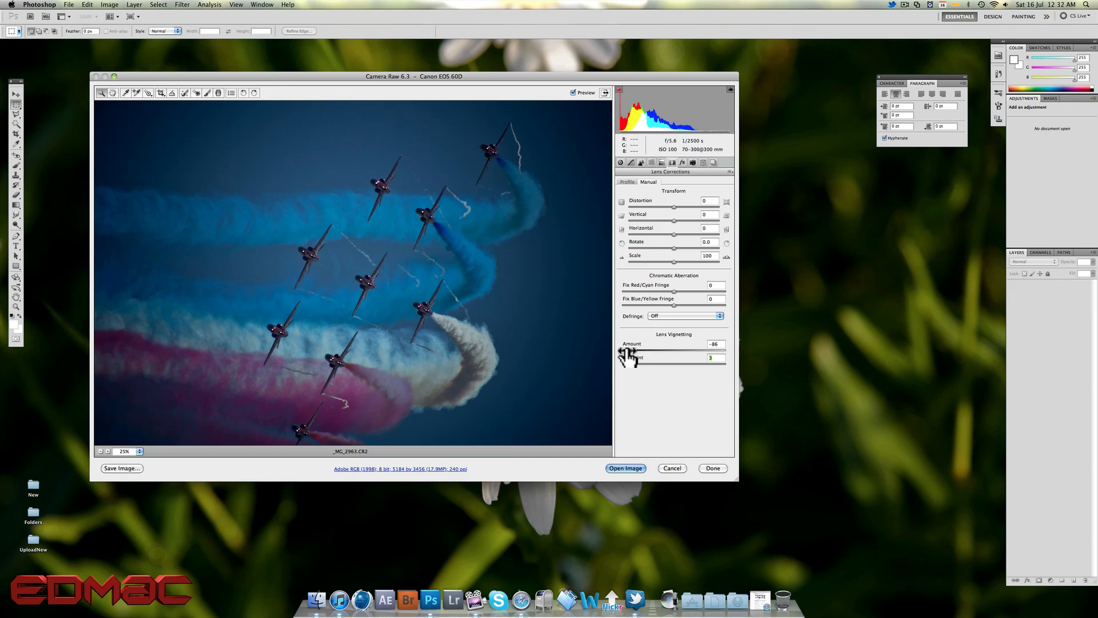
{"action": "left_click_drag", "start_coordinate": [628, 348], "coordinate": [708, 348]}
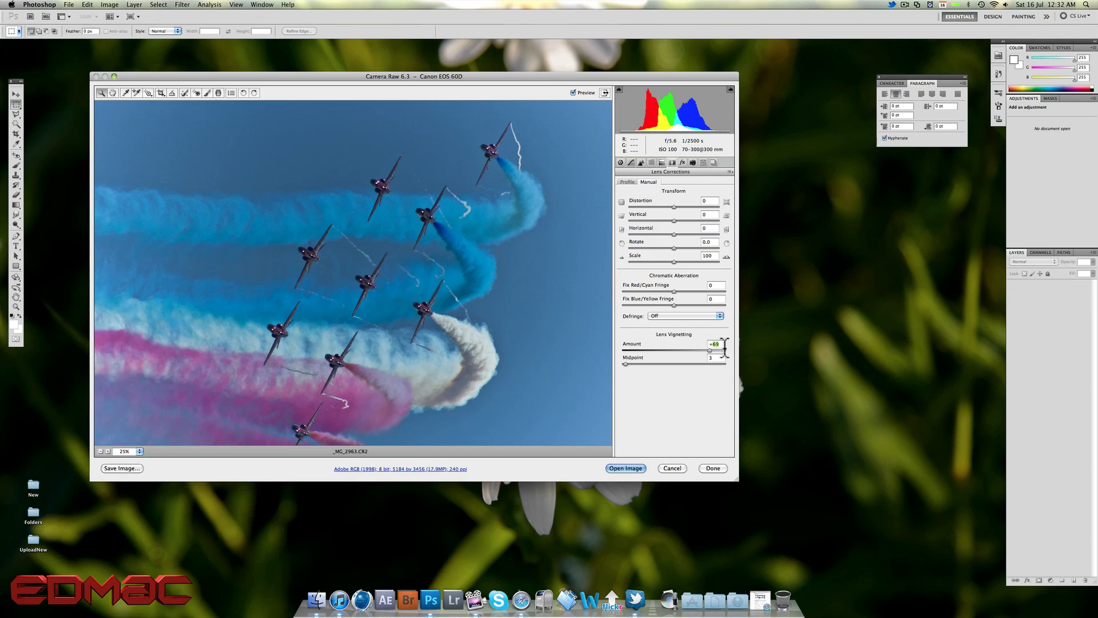
{"action": "type", "text": "0"}
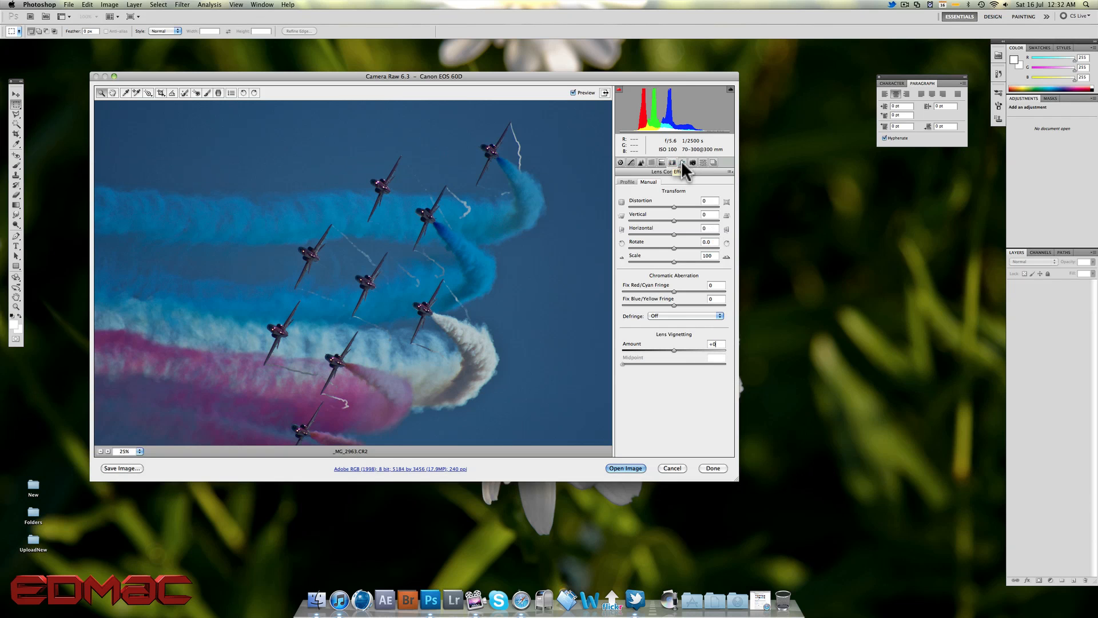
Try a grain amount of 100, examine the jets up close, and set the grain back to 0
{"action": "left_click", "coordinate": [681, 161]}
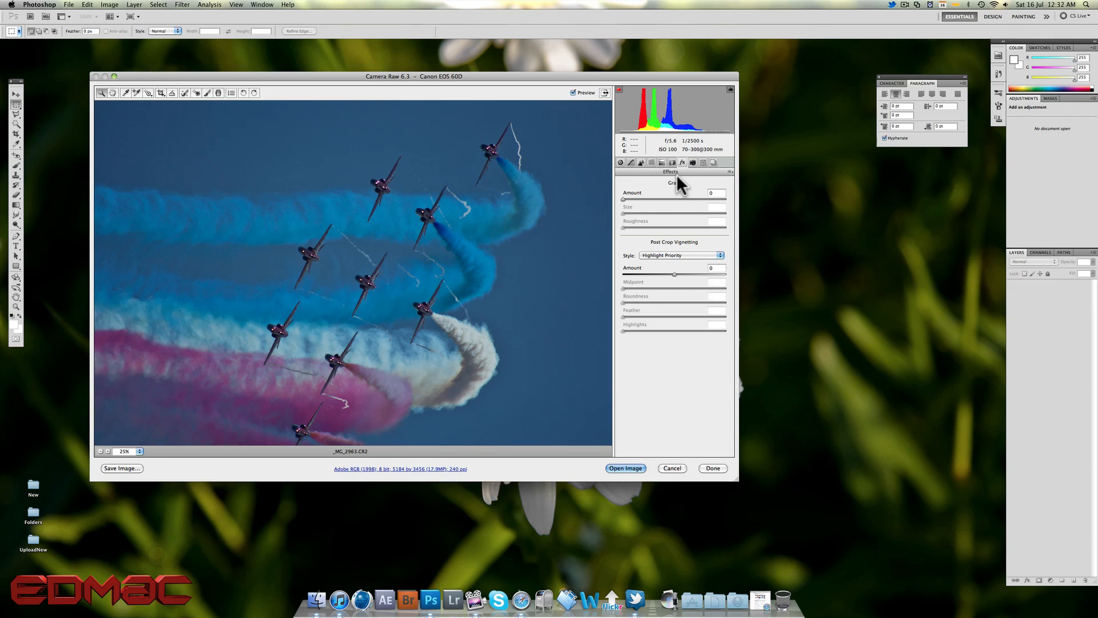
{"action": "left_click_drag", "start_coordinate": [623, 199], "coordinate": [733, 197]}
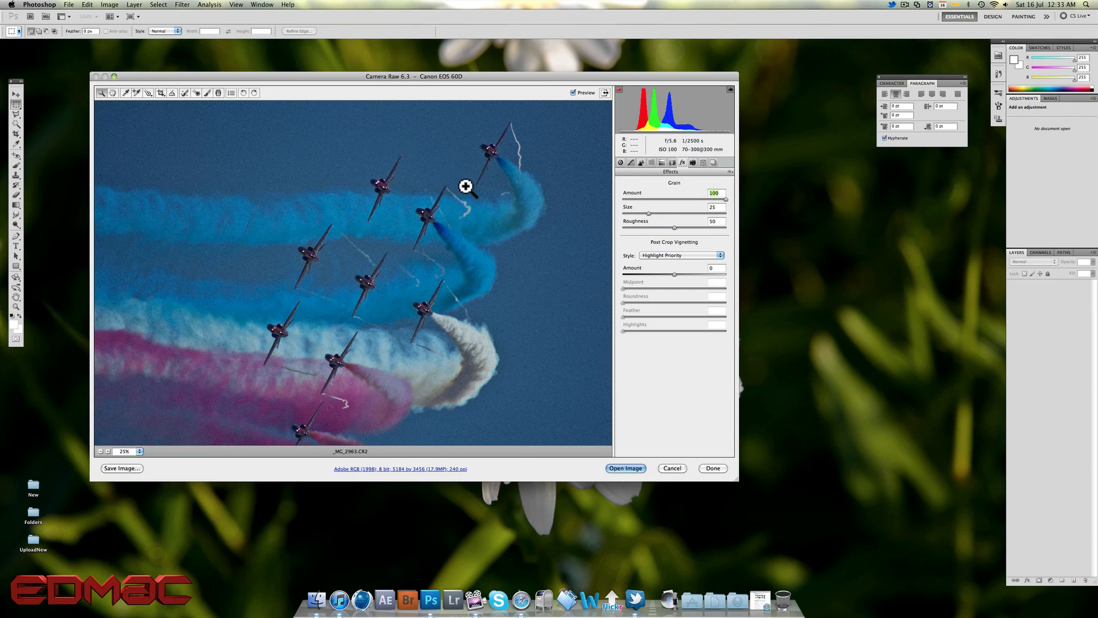
{"action": "left_click", "coordinate": [367, 167]}
{"action": "left_click", "coordinate": [386, 246]}
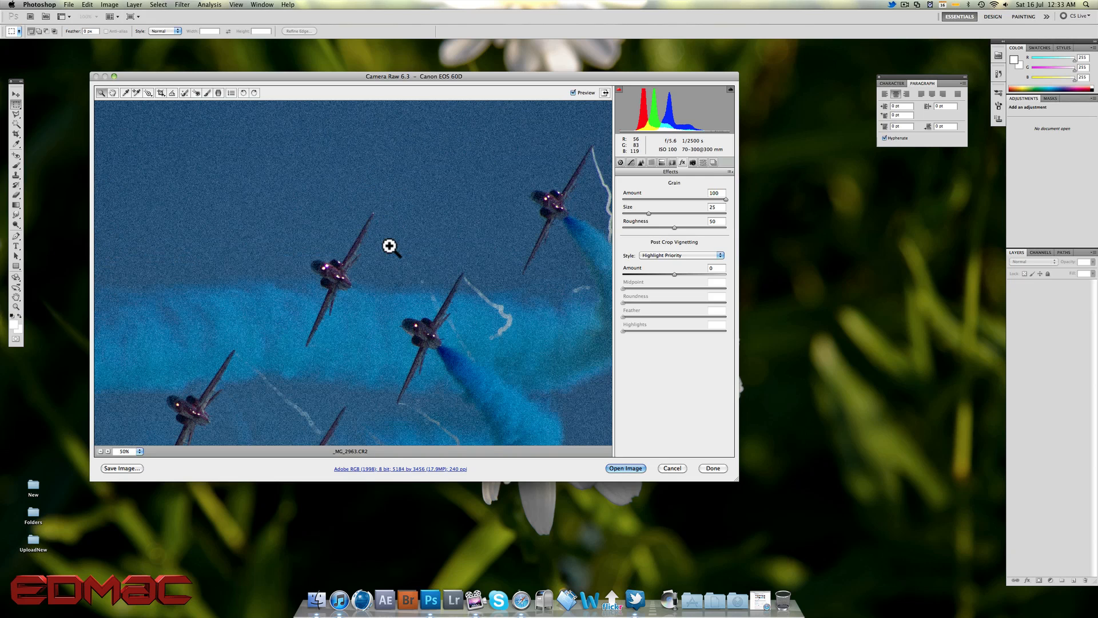
{"action": "left_click", "coordinate": [340, 274]}
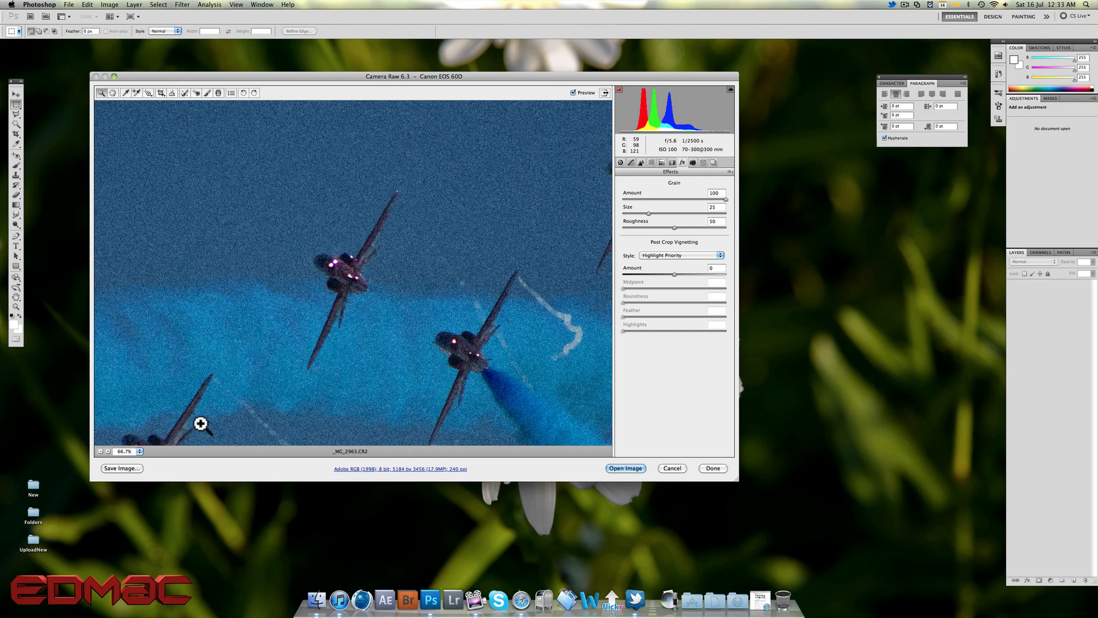
{"action": "left_click", "coordinate": [101, 450]}
{"action": "left_click", "coordinate": [101, 450]}
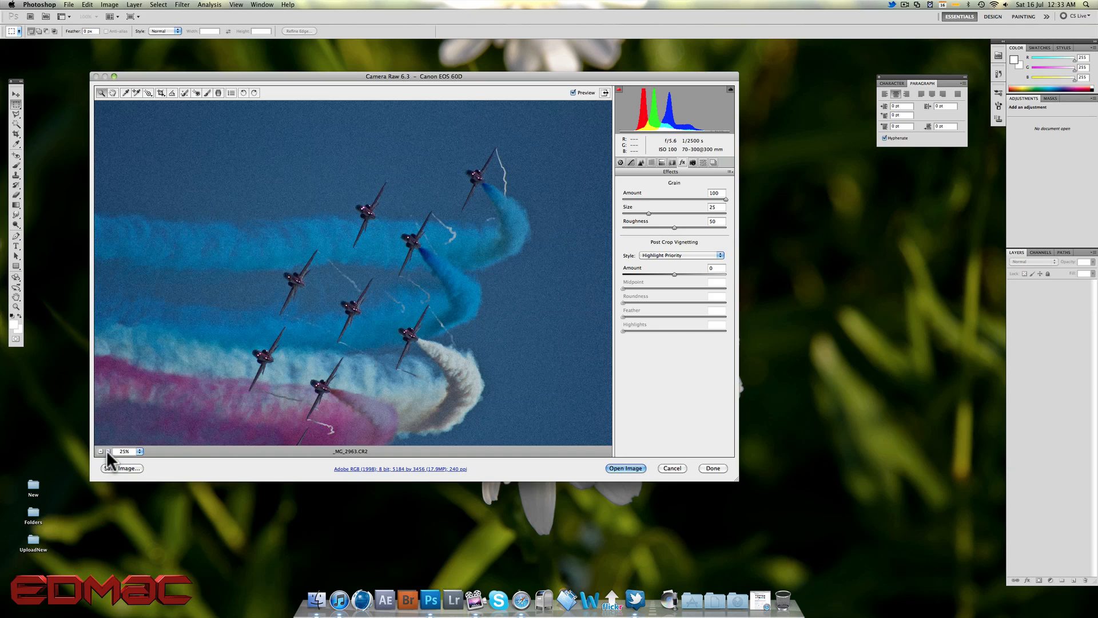
{"action": "left_click", "coordinate": [107, 450]}
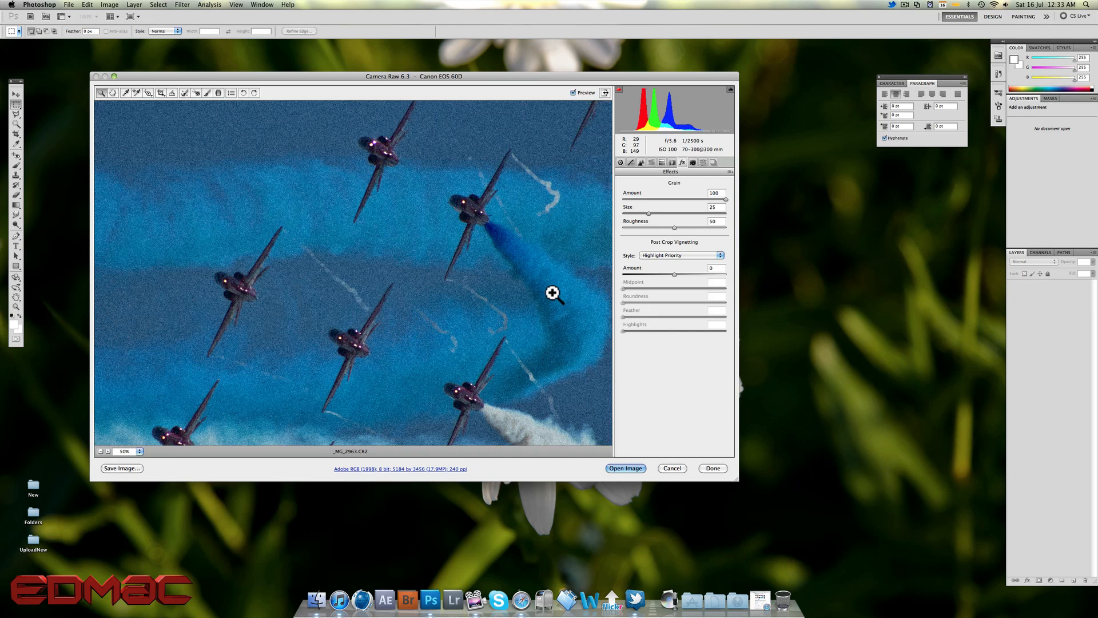
{"action": "left_click_drag", "start_coordinate": [726, 198], "coordinate": [609, 198]}
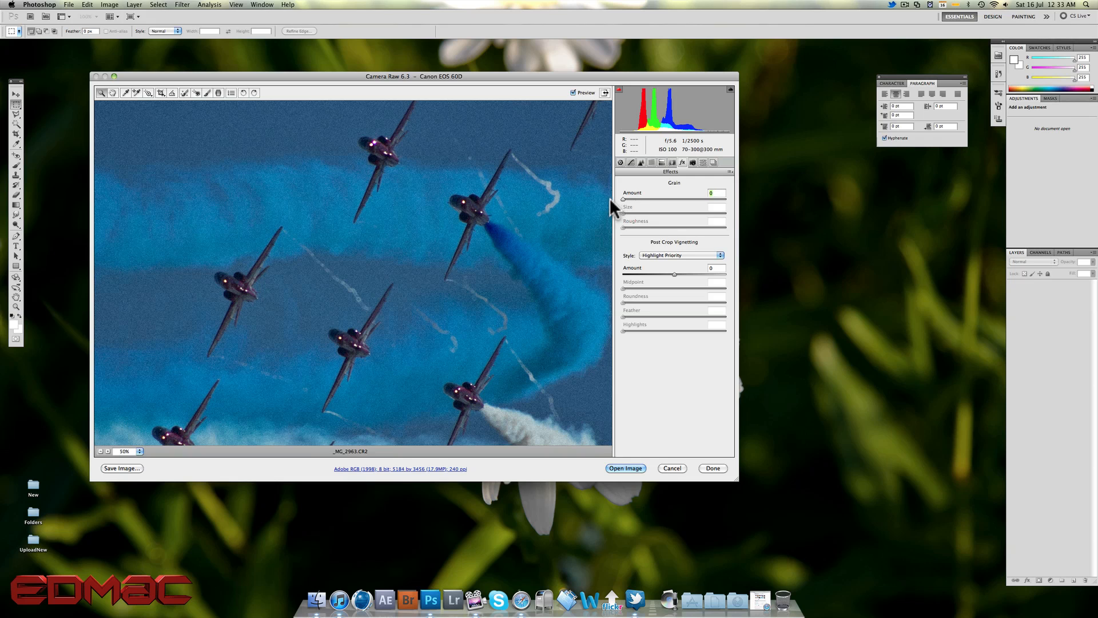
Add a Highlight Priority post-crop vignette with amount -29, midpoint 19, roundness -58 and feather 100
{"action": "left_click", "coordinate": [717, 253]}
{"action": "left_click", "coordinate": [721, 239]}
{"action": "left_click_drag", "start_coordinate": [674, 273], "coordinate": [688, 273]}
{"action": "left_click", "coordinate": [101, 450]}
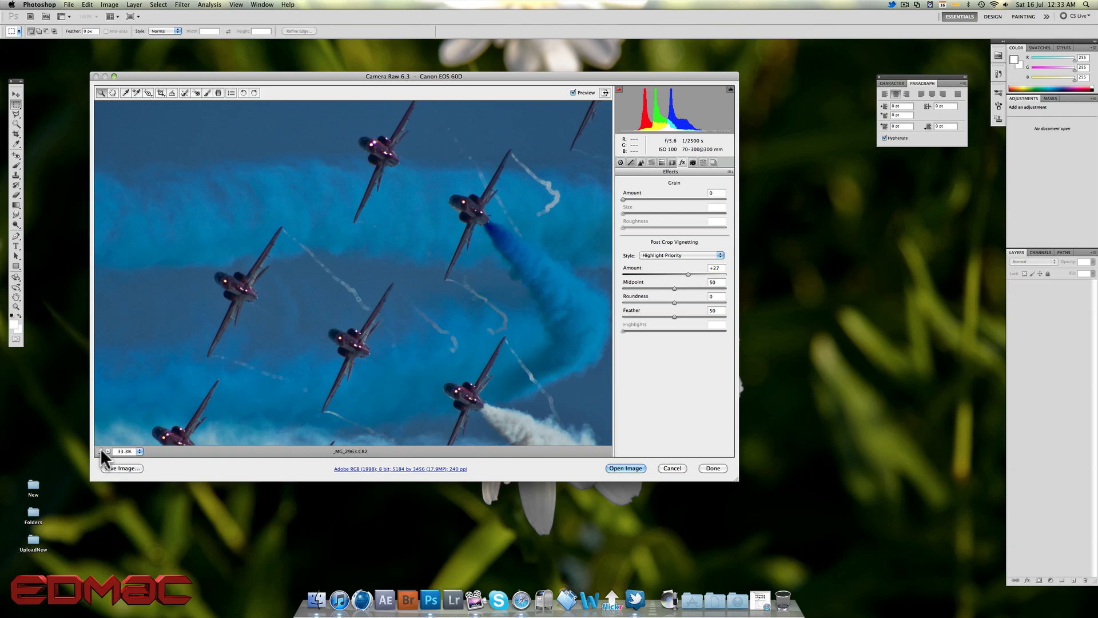
{"action": "left_click", "coordinate": [100, 450]}
{"action": "left_click", "coordinate": [100, 450]}
{"action": "left_click", "coordinate": [101, 450]}
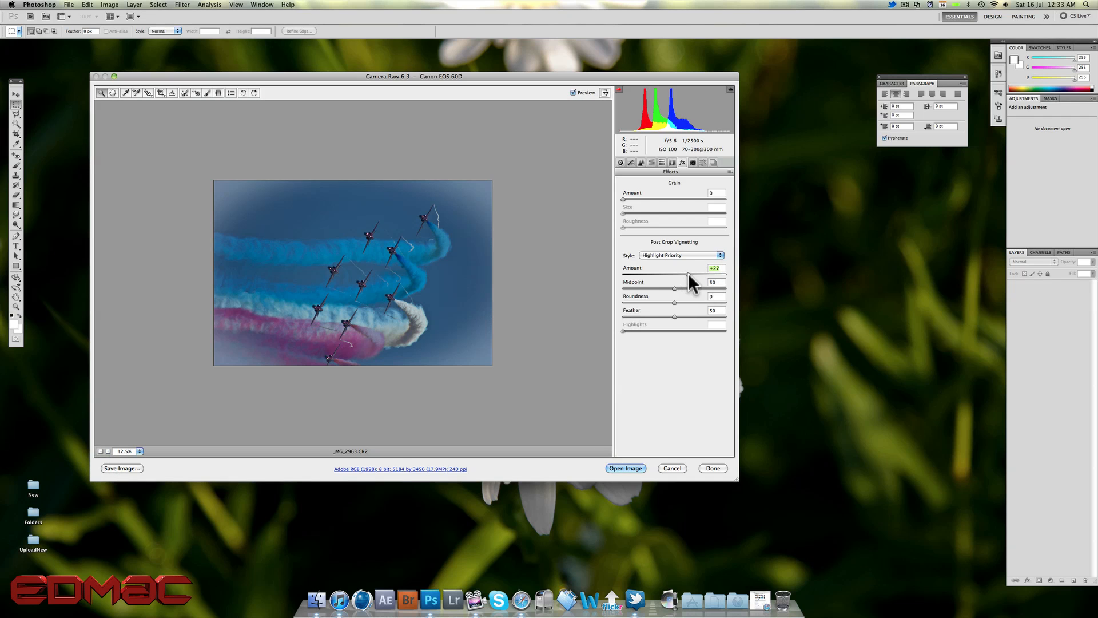
{"action": "left_click_drag", "start_coordinate": [688, 273], "coordinate": [622, 317]}
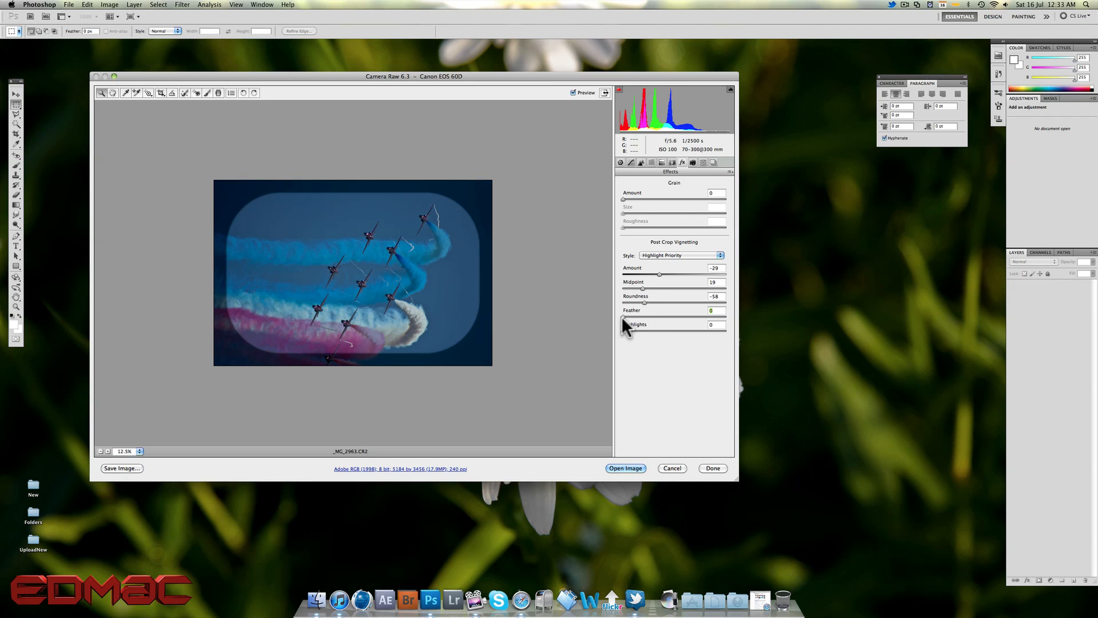
{"action": "left_click_drag", "start_coordinate": [626, 315], "coordinate": [729, 317]}
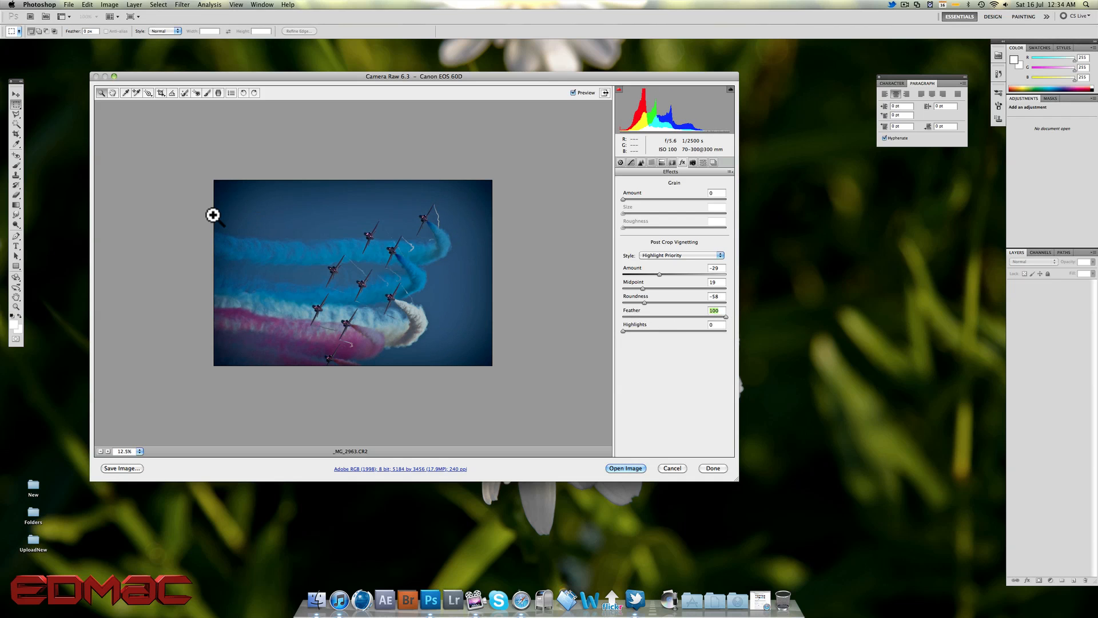
Try the post-crop vignette's Highlights slider and return it to 0, and try feather values of 51 and 0
{"action": "left_click", "coordinate": [626, 331]}
{"action": "left_click_drag", "start_coordinate": [670, 331], "coordinate": [599, 331]}
{"action": "left_click", "coordinate": [675, 316]}
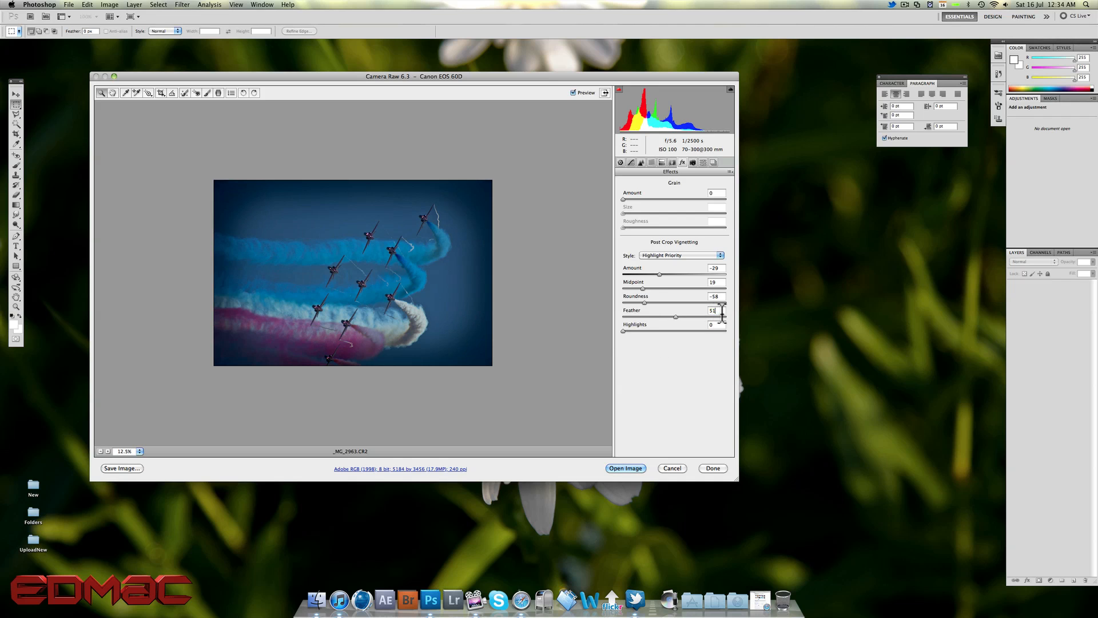
{"action": "type", "text": "0"}
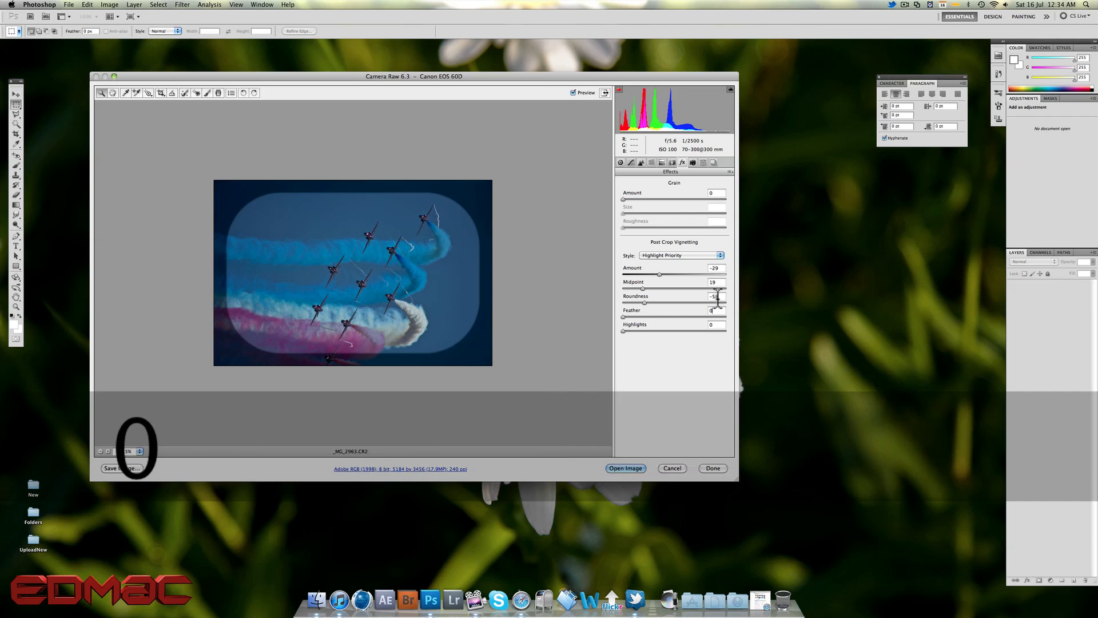
Remove the post-crop vignette by resetting its roundness, midpoint and amount to 0
{"action": "double_click", "coordinate": [715, 296]}
{"action": "type", "text": "0"}
{"action": "double_click", "coordinate": [716, 282]}
{"action": "type", "text": "0"}
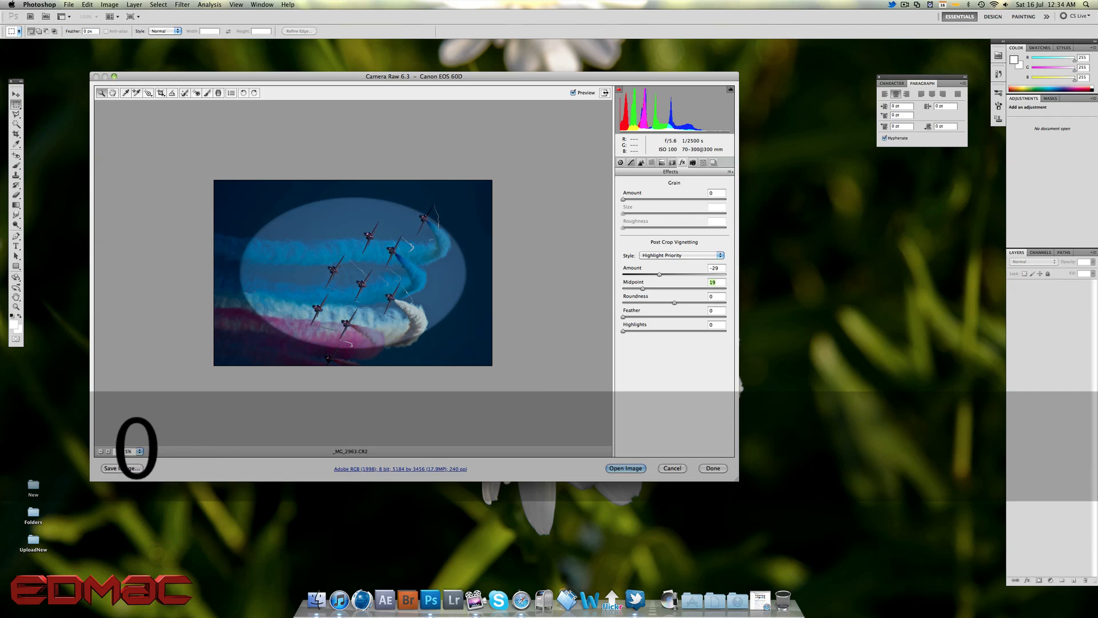
{"action": "double_click", "coordinate": [715, 268]}
{"action": "type", "text": "0"}
{"action": "key", "text": "Return"}
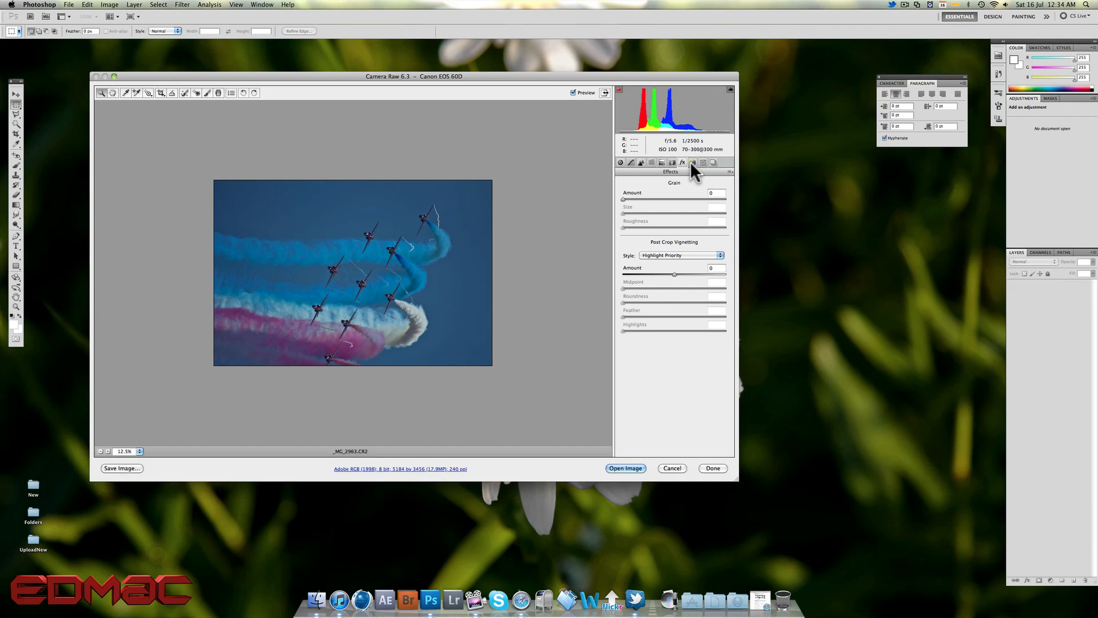
Calibrate the Blue Primary with hue +15 and saturation +50 to enrich the sky and smoke
{"action": "left_click", "coordinate": [691, 162]}
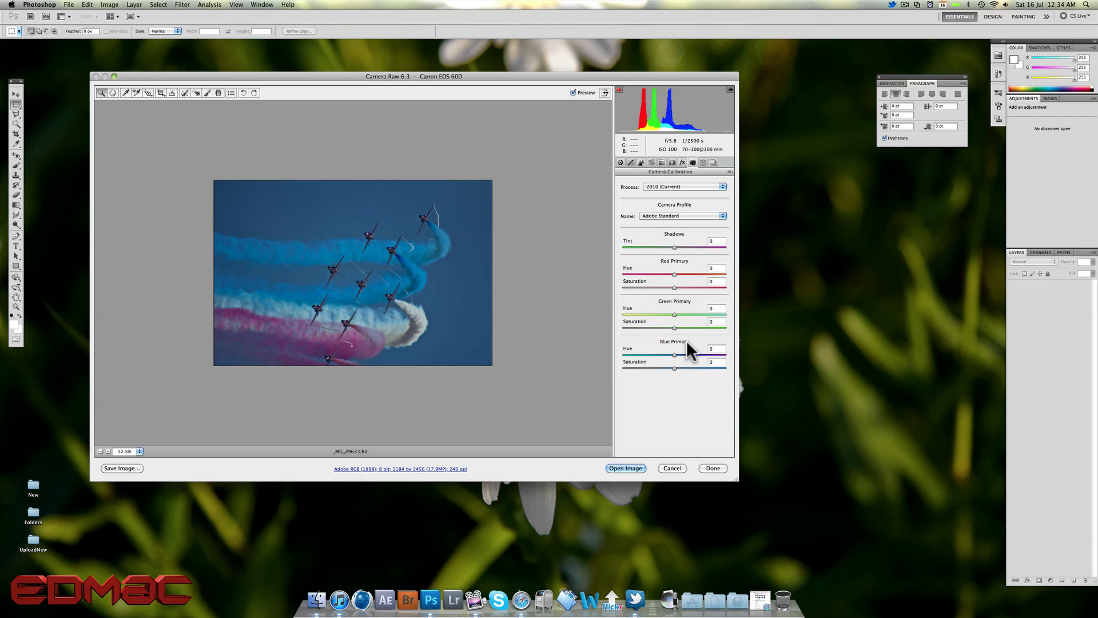
{"action": "left_click_drag", "start_coordinate": [674, 354], "coordinate": [691, 354]}
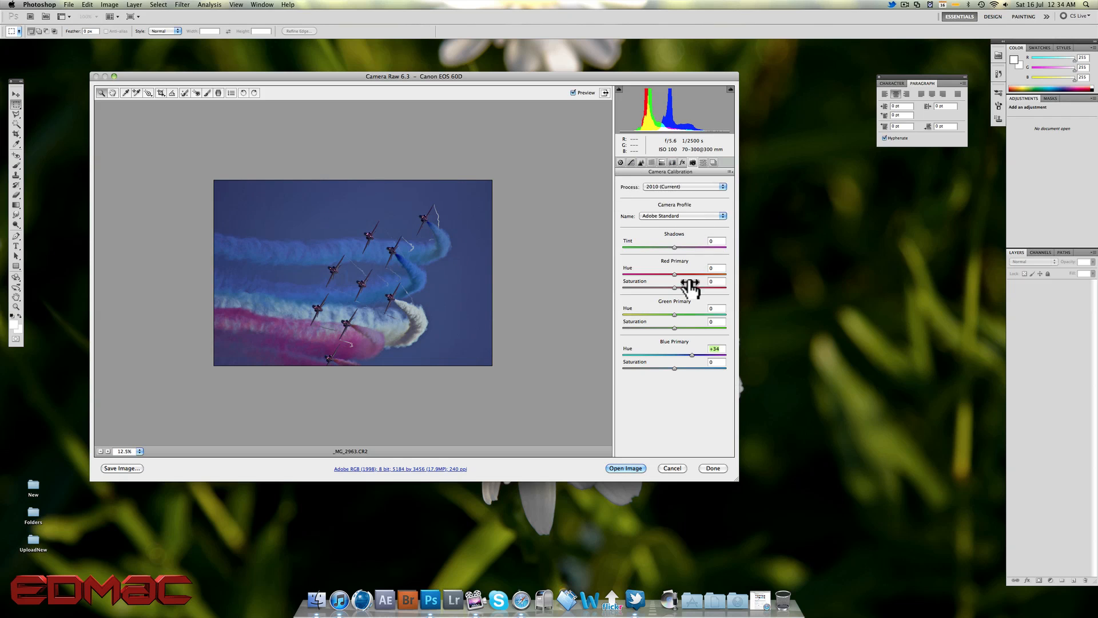
{"action": "mouse_move", "coordinate": [693, 354]}
{"action": "left_mouse_down"}
{"action": "mouse_move", "coordinate": [667, 355]}
{"action": "mouse_move", "coordinate": [678, 356]}
{"action": "mouse_move", "coordinate": [674, 368]}
{"action": "mouse_move", "coordinate": [700, 366]}
{"action": "mouse_move", "coordinate": [681, 352]}
{"action": "left_mouse_up"}
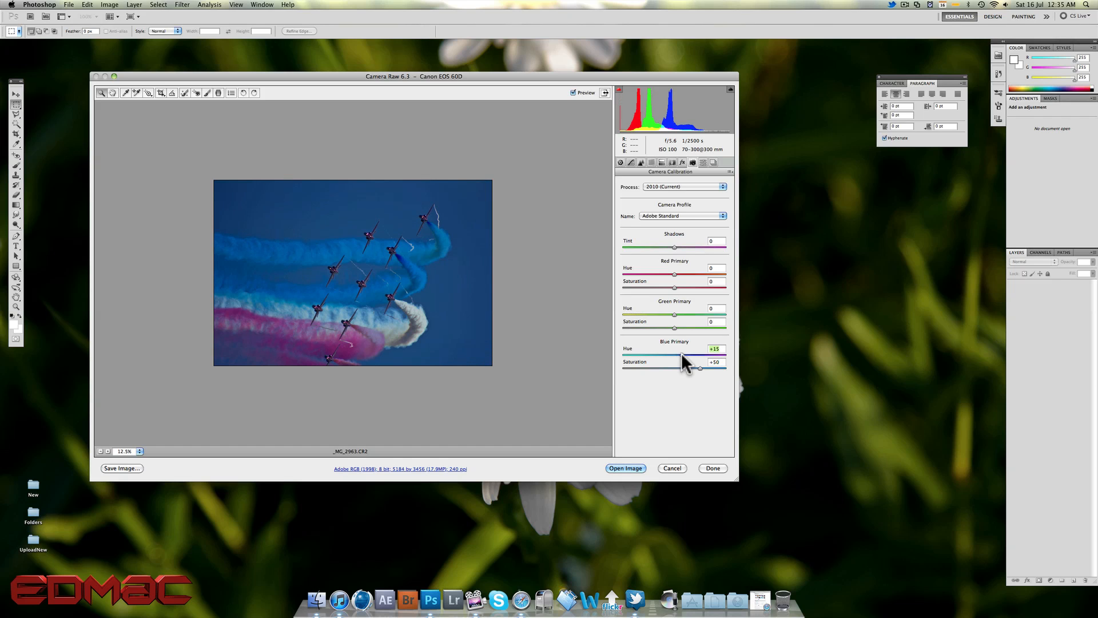
Review the saved presets, the basic white balance and exposure adjustments, and the parametric tone curve
{"action": "left_click", "coordinate": [702, 163]}
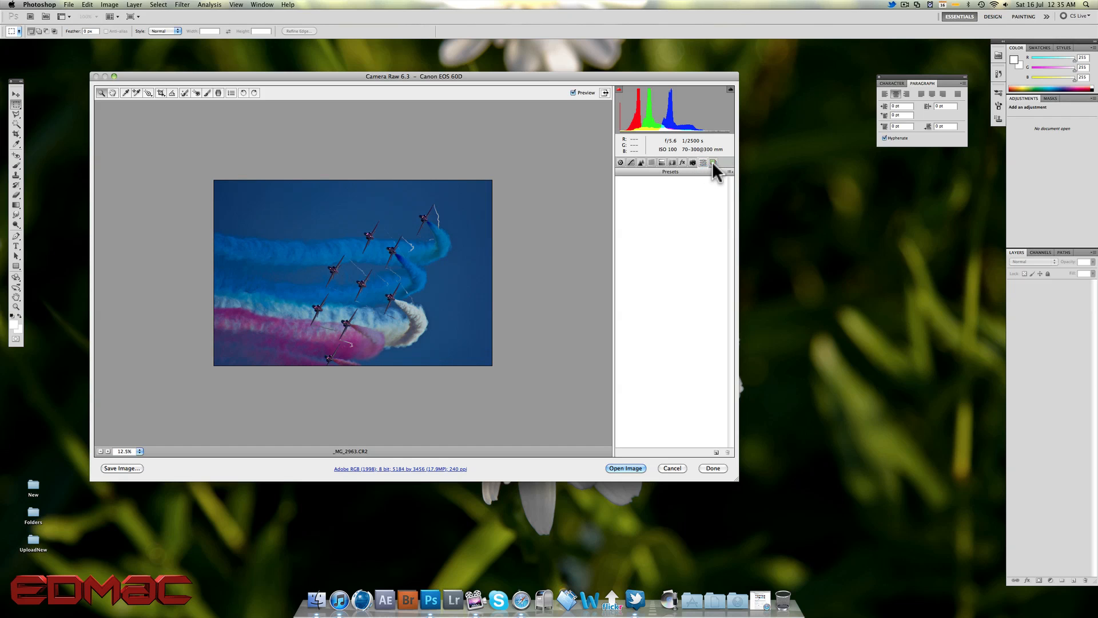
{"action": "left_click", "coordinate": [704, 162]}
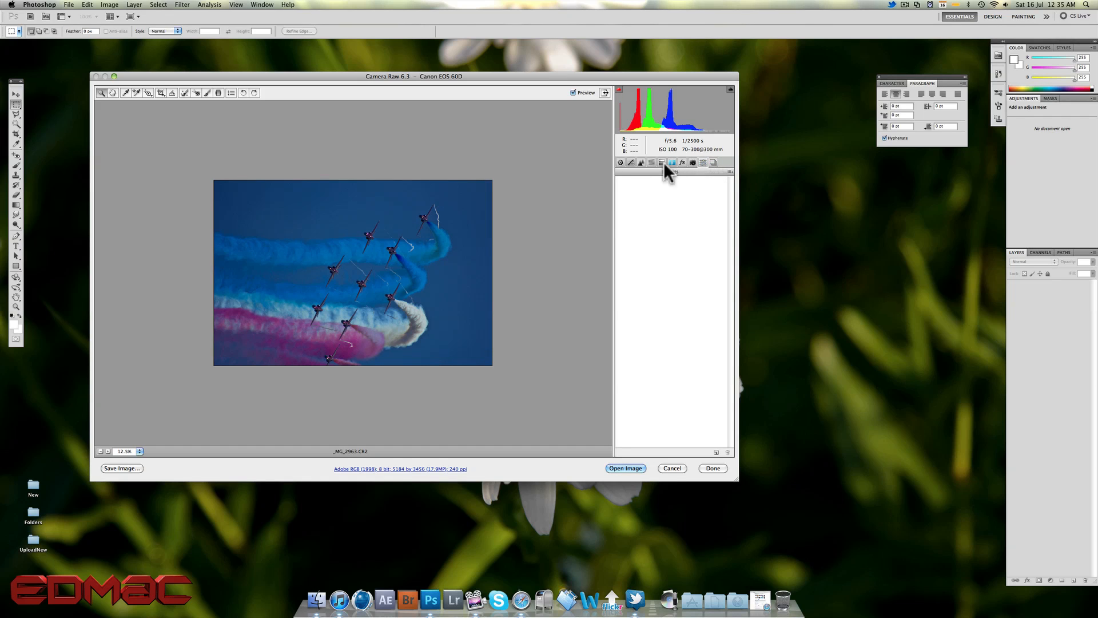
{"action": "left_click", "coordinate": [620, 162]}
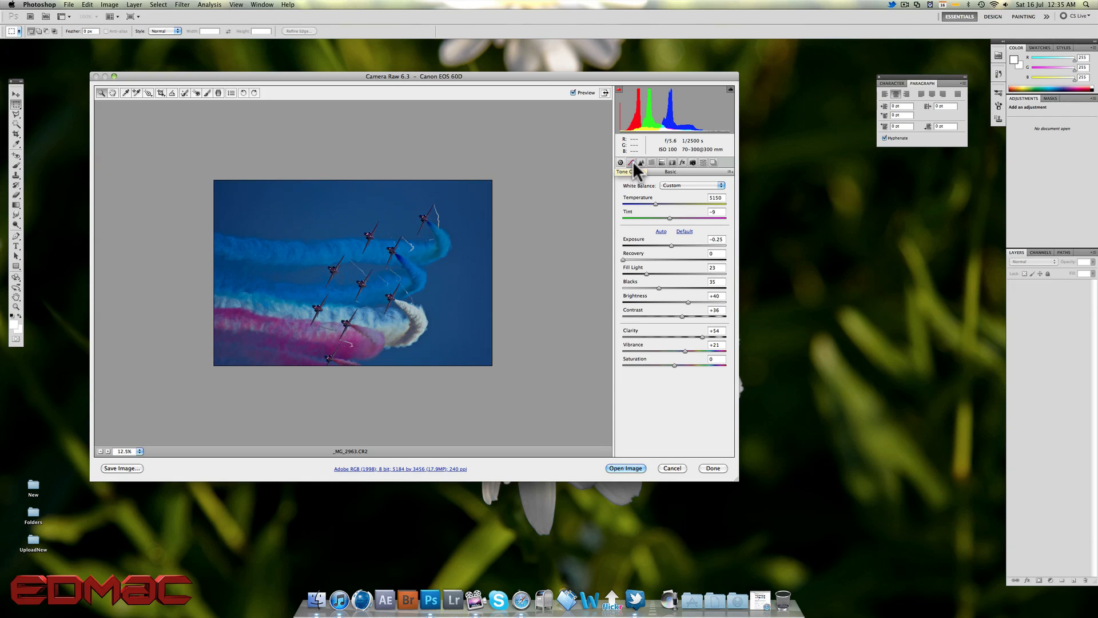
{"action": "left_click", "coordinate": [631, 163]}
{"action": "left_click", "coordinate": [621, 163]}
{"action": "left_click", "coordinate": [630, 163]}
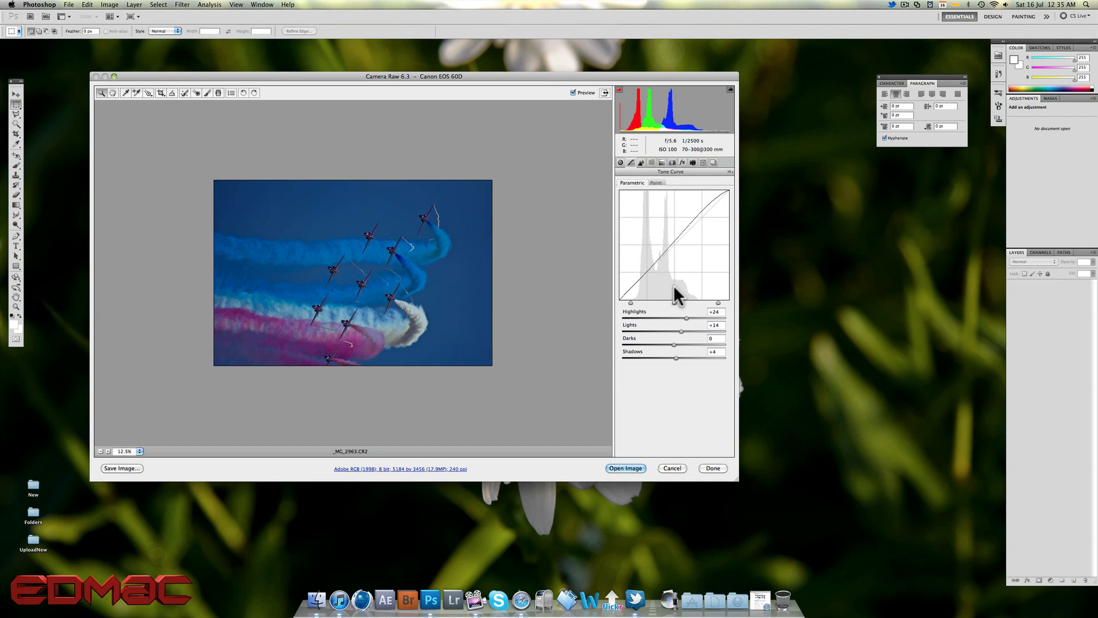
Review the sharpening and noise reduction settings, and examine the sky and jets for noise at up to 100%
{"action": "left_click", "coordinate": [640, 162]}
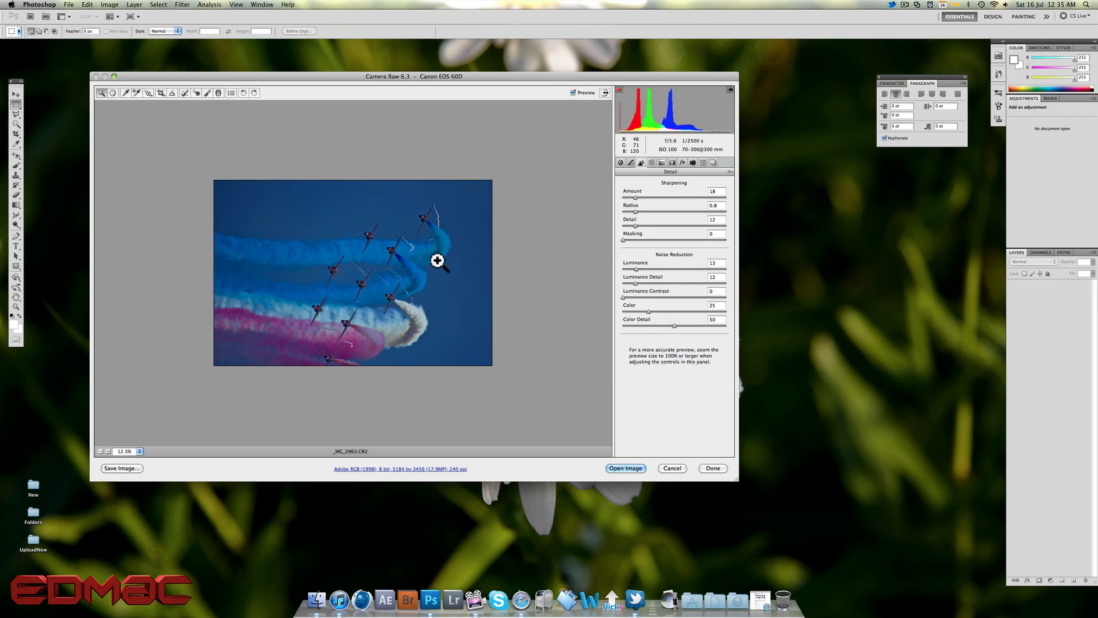
{"action": "left_click", "coordinate": [362, 211]}
{"action": "left_click", "coordinate": [360, 211]}
{"action": "left_click", "coordinate": [304, 195]}
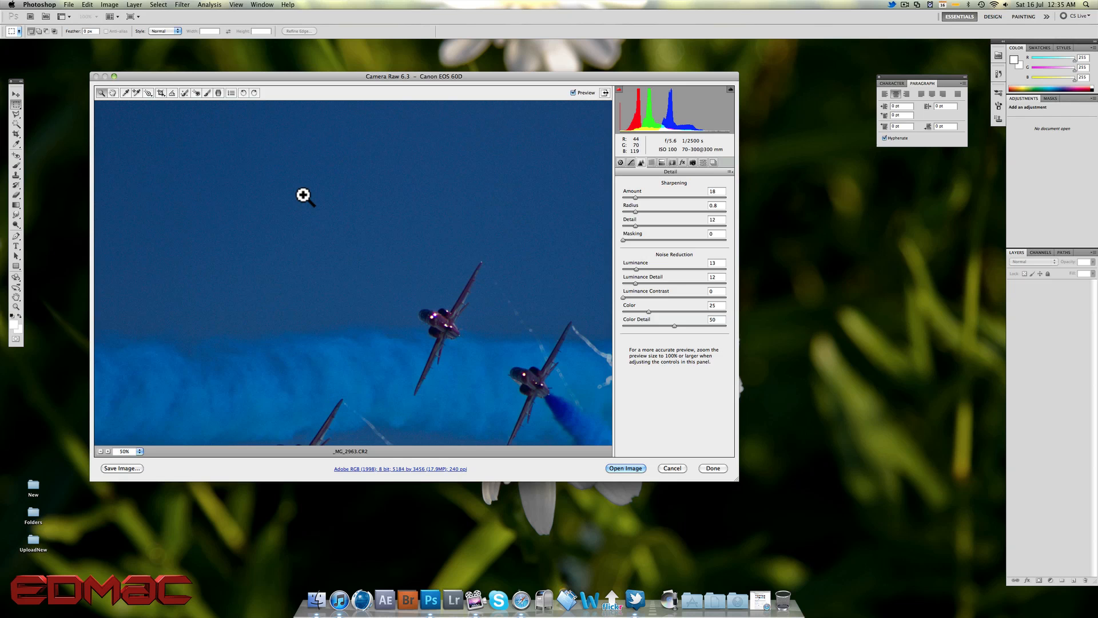
{"action": "left_click", "coordinate": [303, 195]}
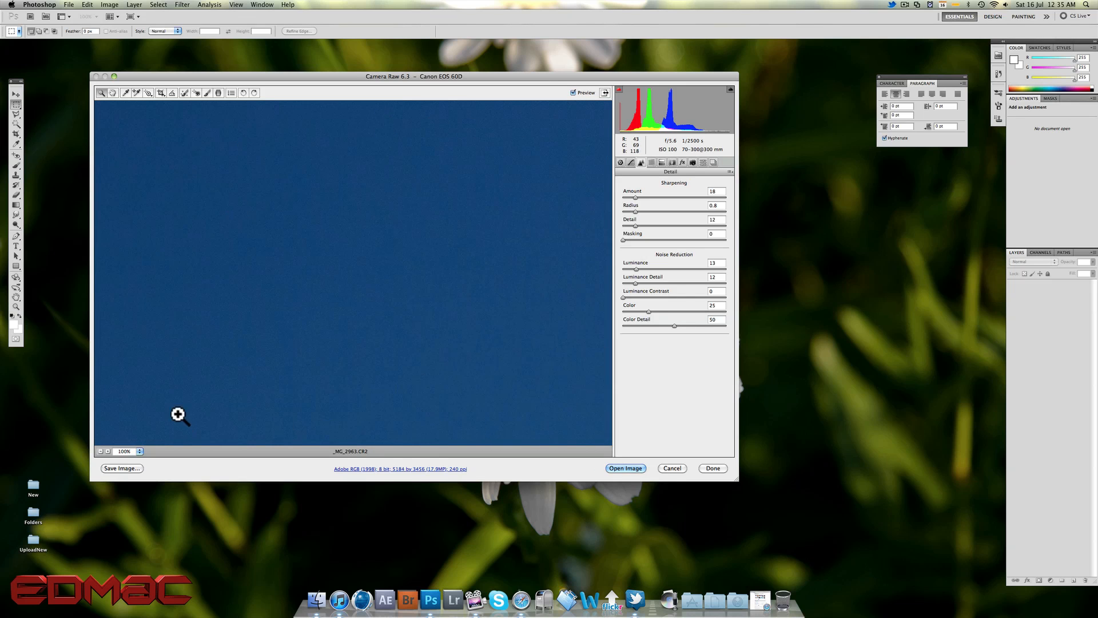
{"action": "left_click", "coordinate": [100, 451]}
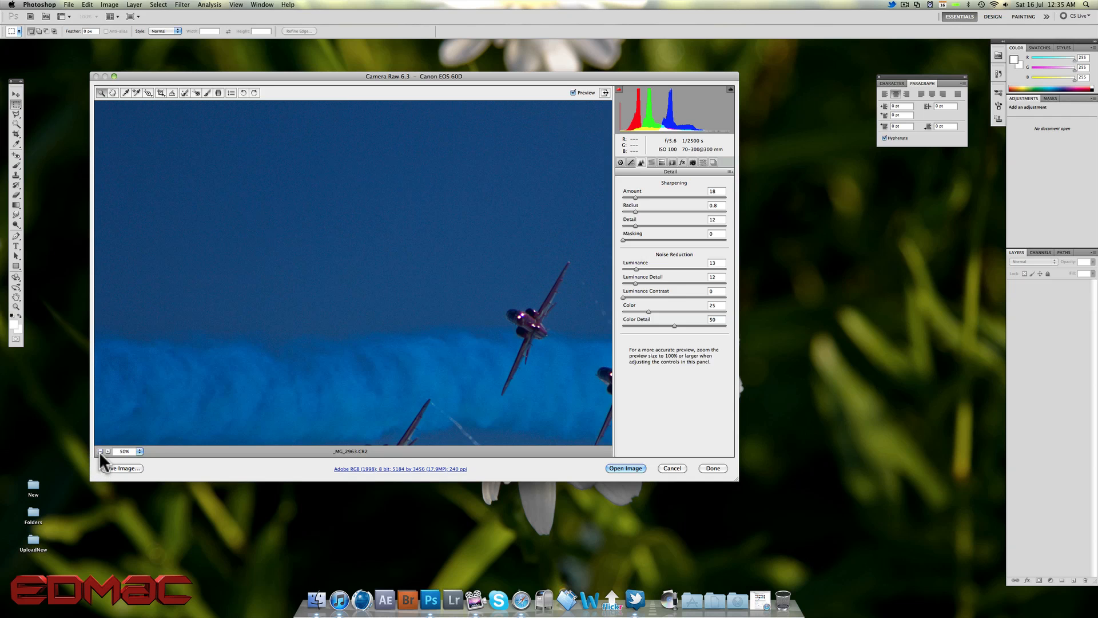
{"action": "left_click", "coordinate": [100, 451]}
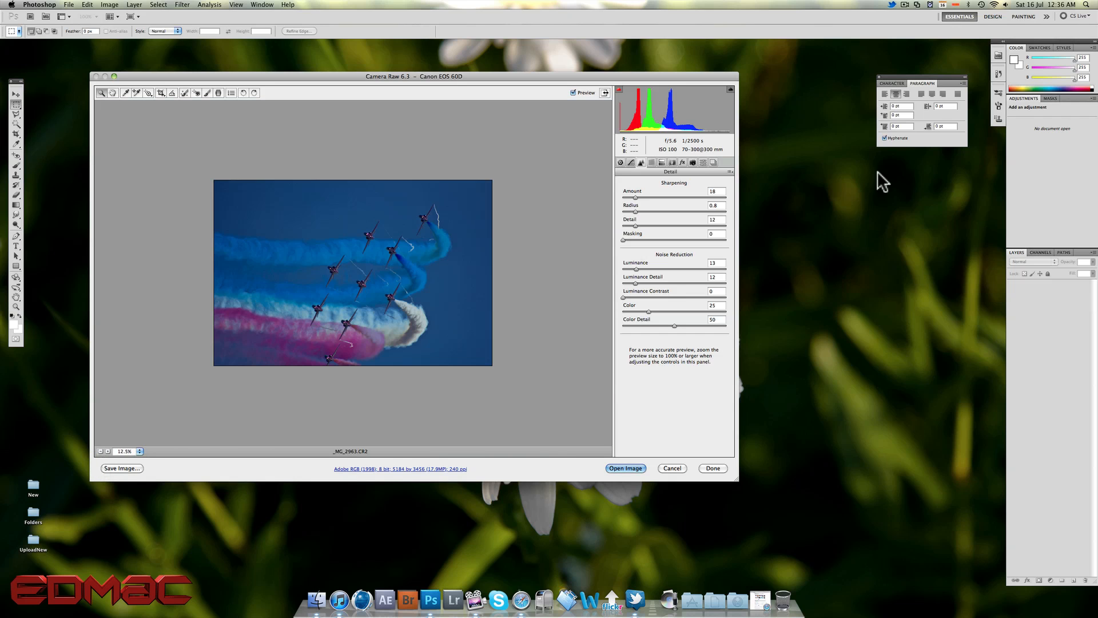
Review the HSL saturation and luminance adjustments, and try the grayscale conversion before returning to colour
{"action": "left_click", "coordinate": [653, 163]}
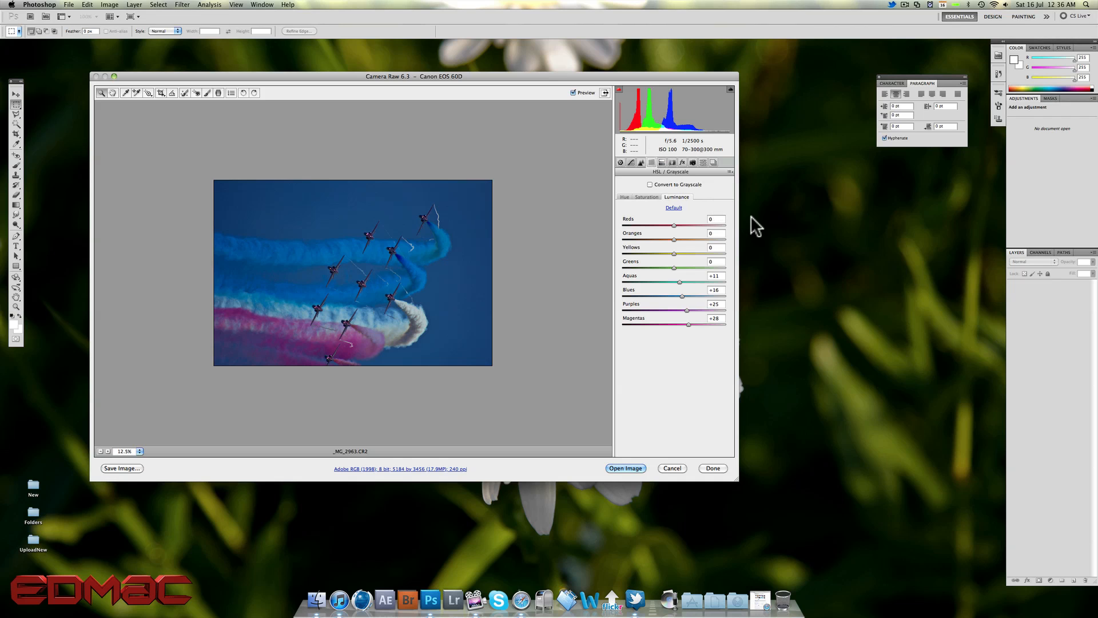
{"action": "left_click", "coordinate": [638, 196]}
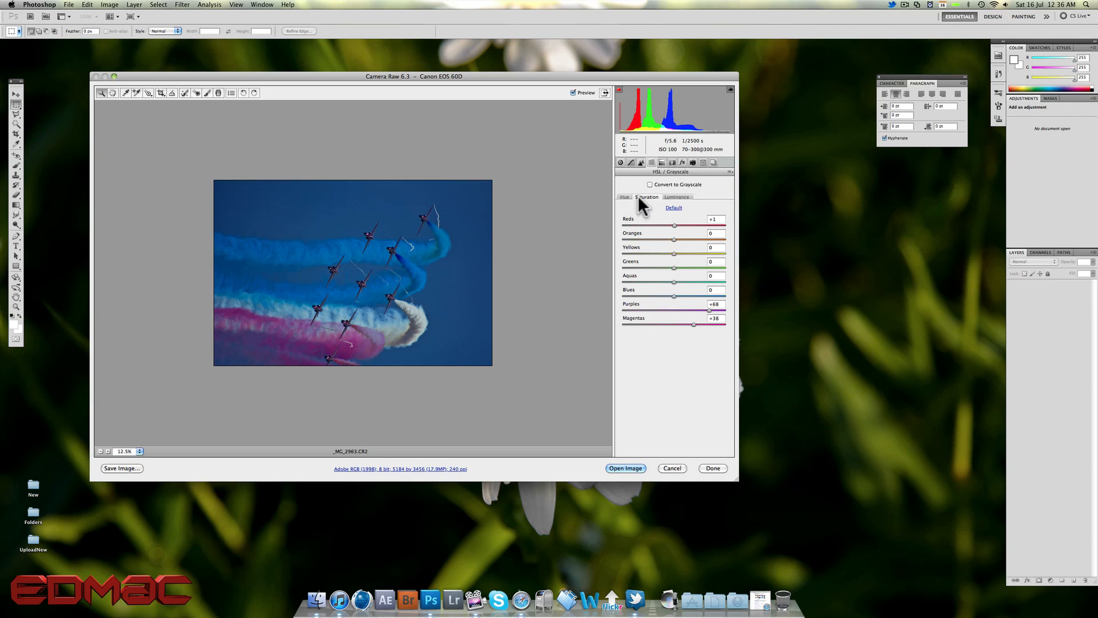
{"action": "left_click", "coordinate": [676, 199]}
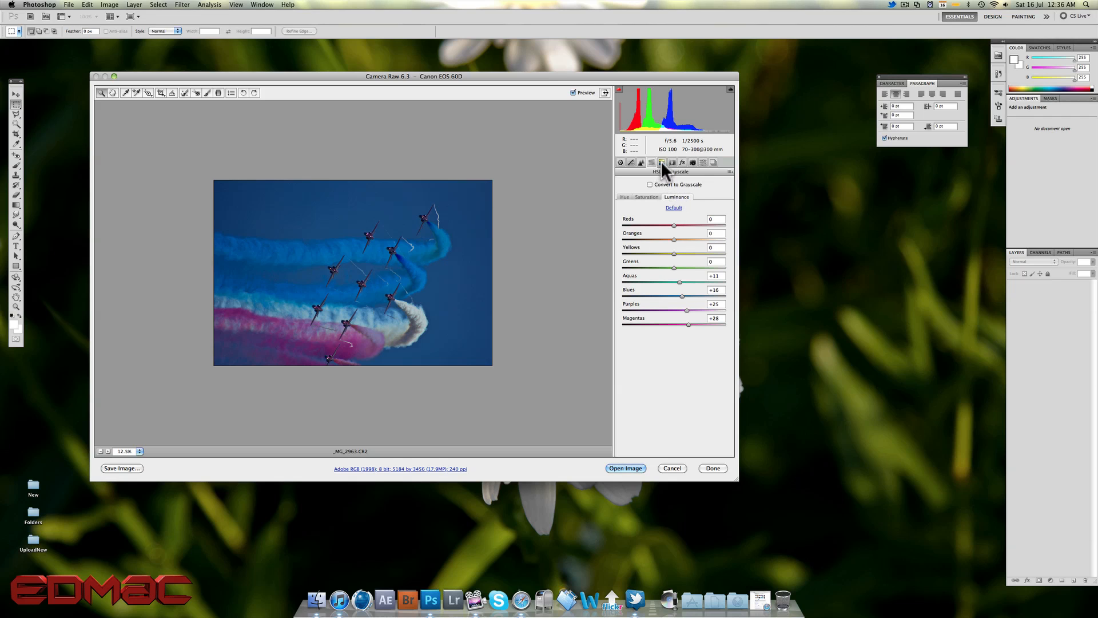
{"action": "left_click", "coordinate": [650, 184]}
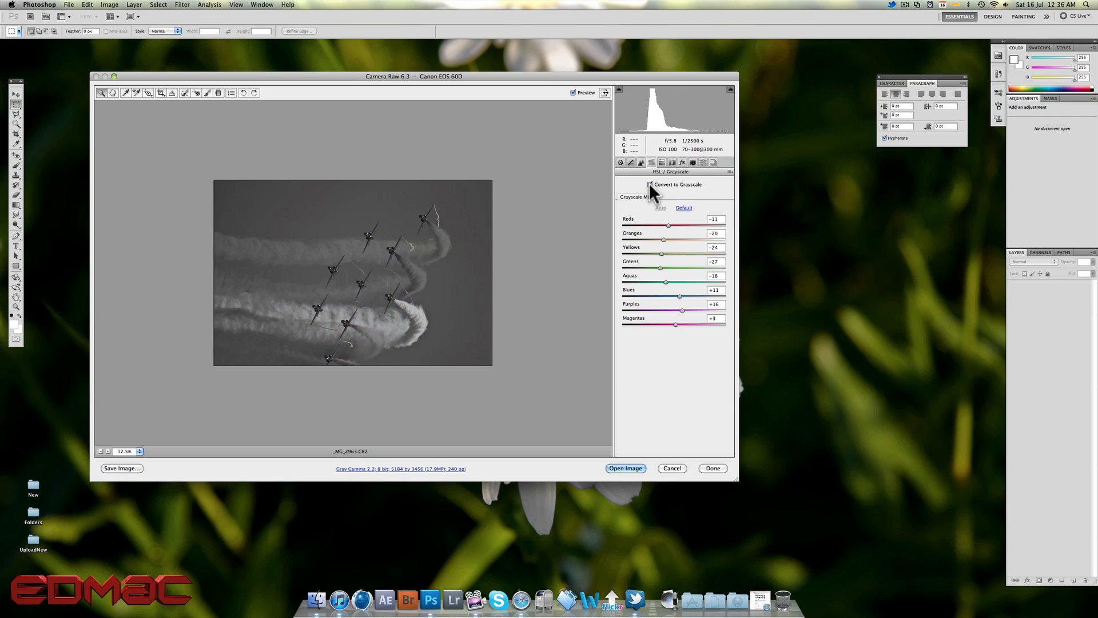
{"action": "left_click", "coordinate": [649, 184]}
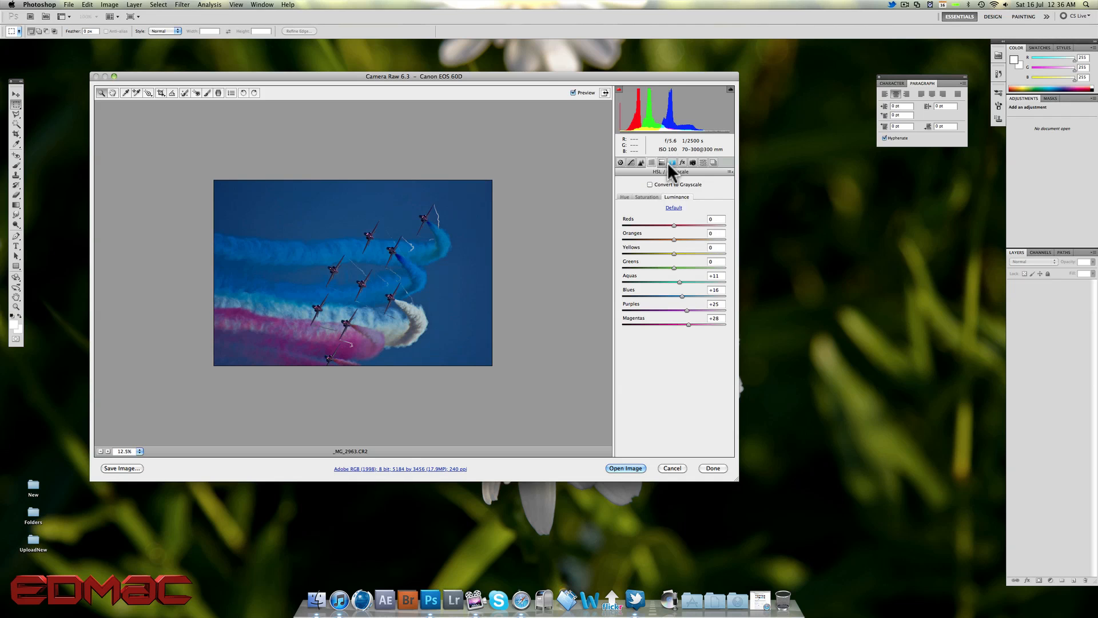
Review the split toning, lens correction, effects and camera calibration settings, and recheck the basic, detail and HSL adjustments
{"action": "left_click", "coordinate": [662, 162]}
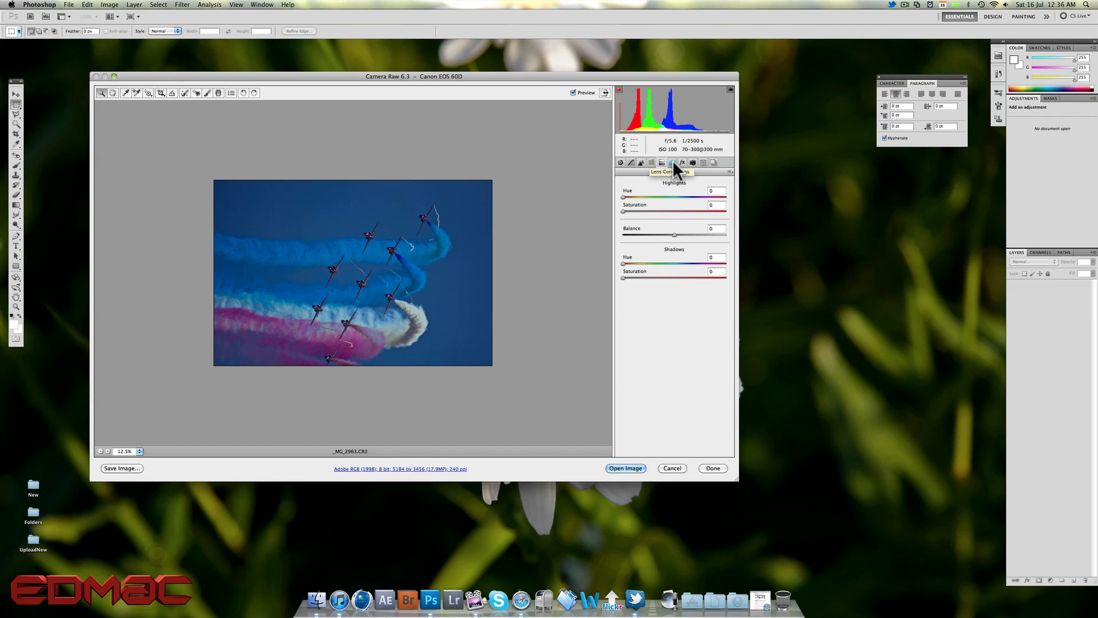
{"action": "left_click", "coordinate": [673, 162]}
{"action": "left_click", "coordinate": [682, 162]}
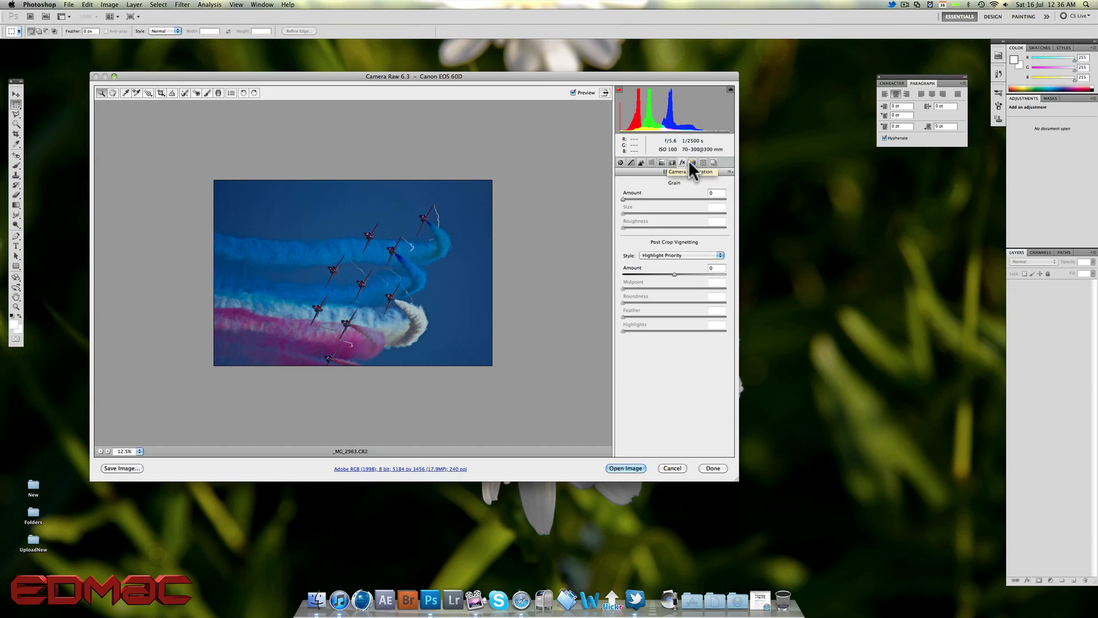
{"action": "left_click", "coordinate": [692, 161]}
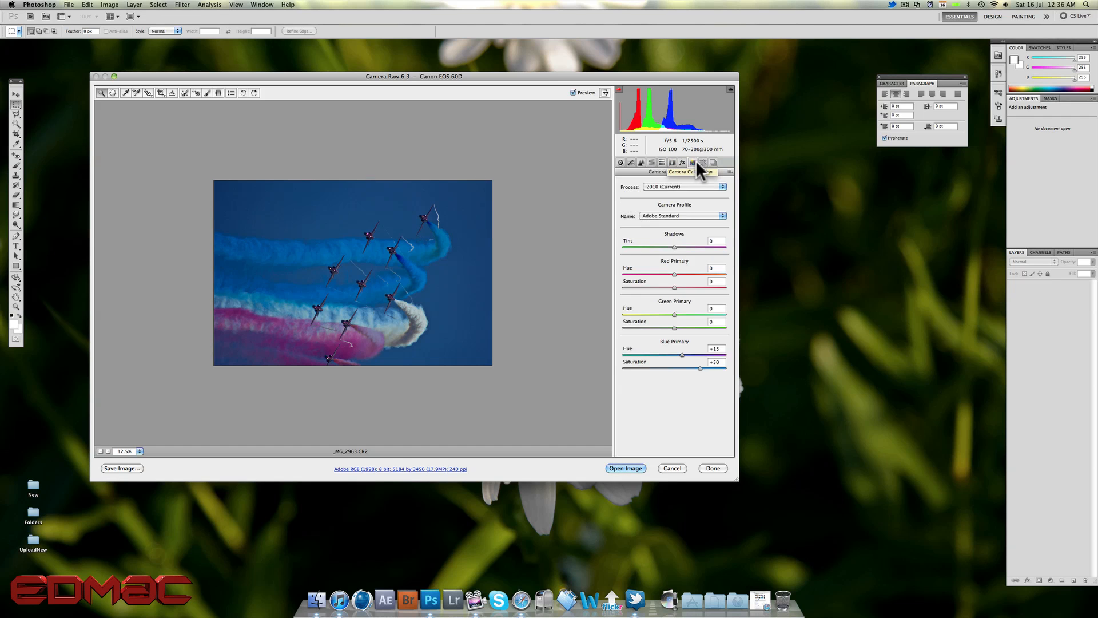
{"action": "left_click", "coordinate": [705, 161]}
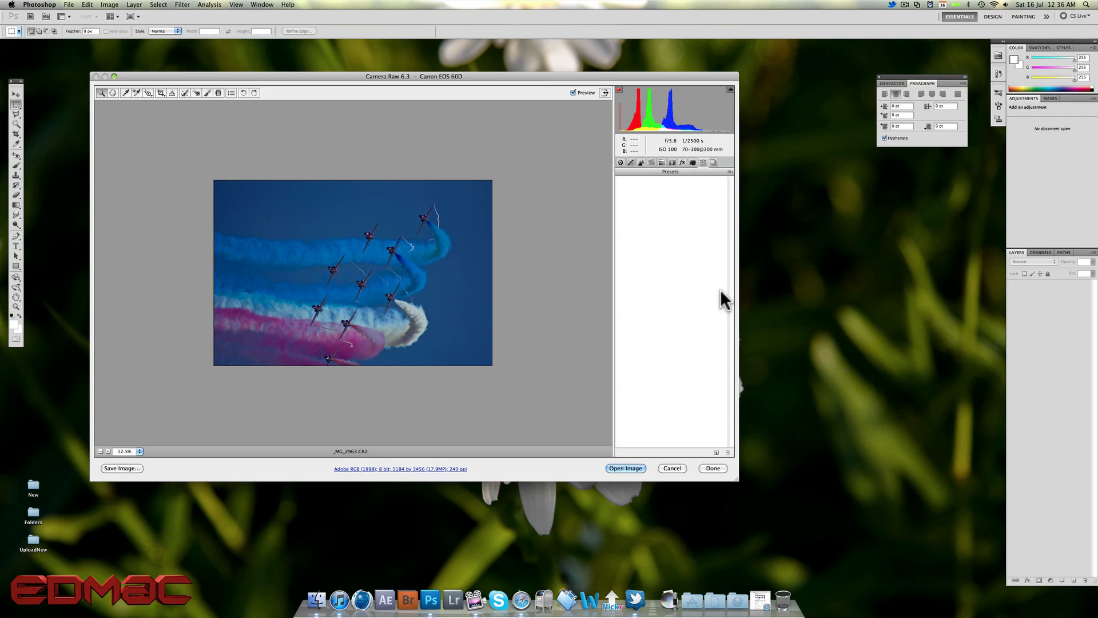
{"action": "left_click", "coordinate": [621, 162]}
{"action": "left_click", "coordinate": [641, 163]}
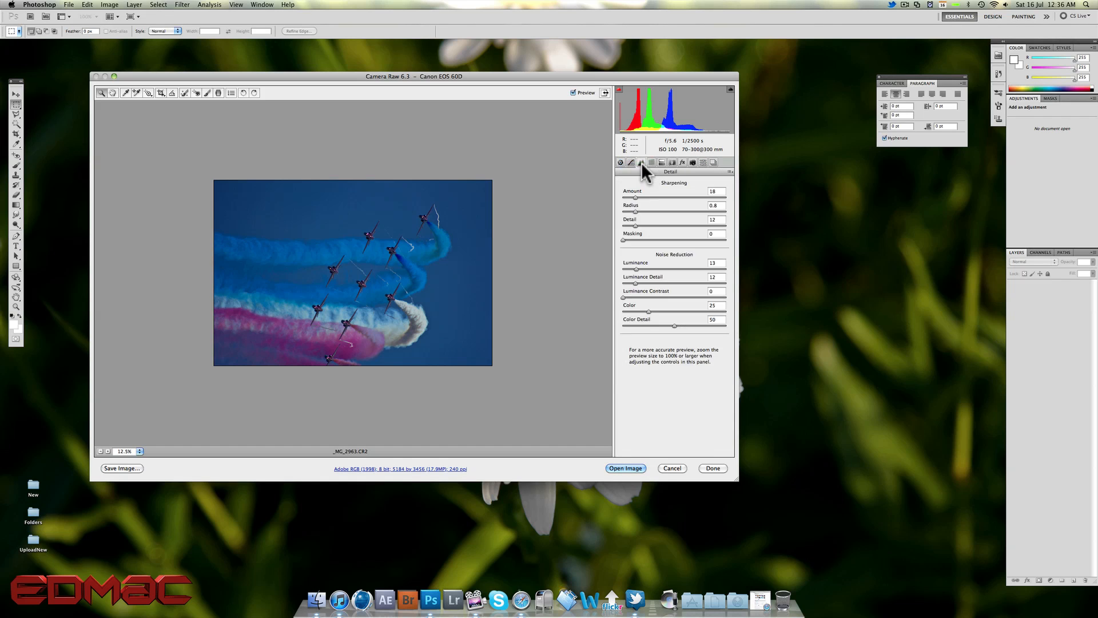
{"action": "left_click", "coordinate": [652, 163]}
Save all the current adjustment settings as a preset named "New Preset"
{"action": "left_click", "coordinate": [701, 162]}
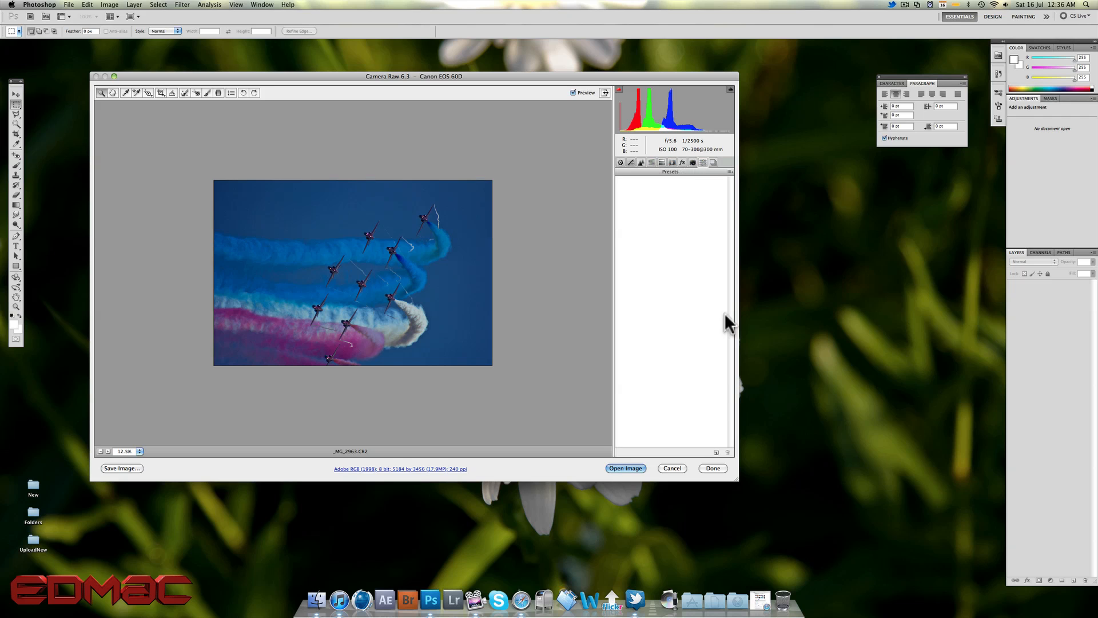
{"action": "left_click", "coordinate": [716, 452]}
{"action": "type", "text": "Ne"}
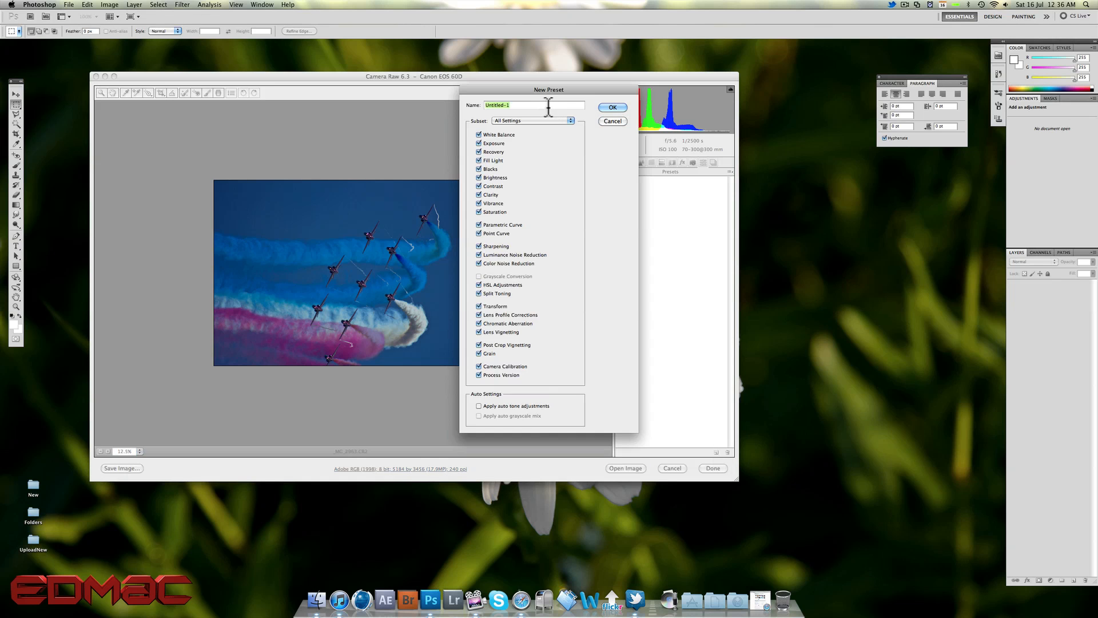
{"action": "type", "text": "w"}
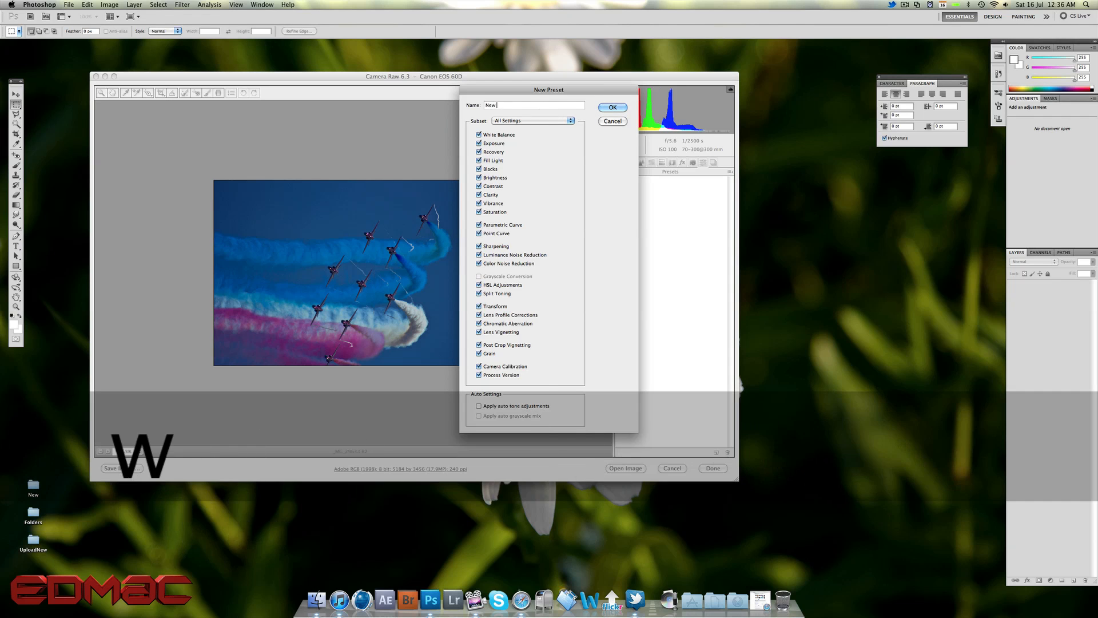
{"action": "type", "text": " Preset"}
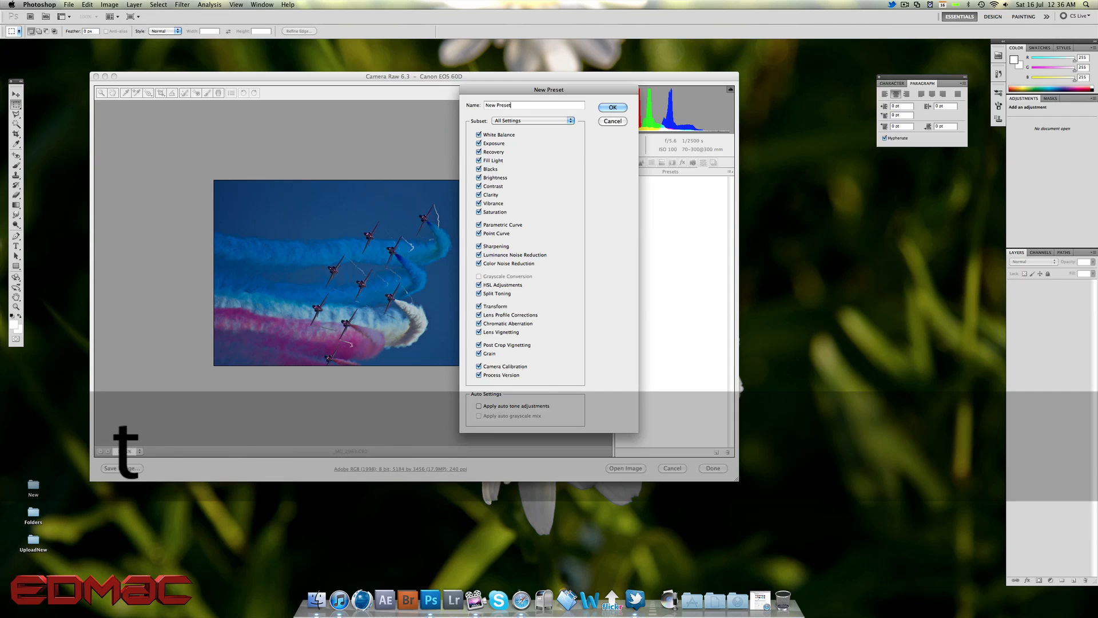
{"action": "left_click", "coordinate": [616, 106]}
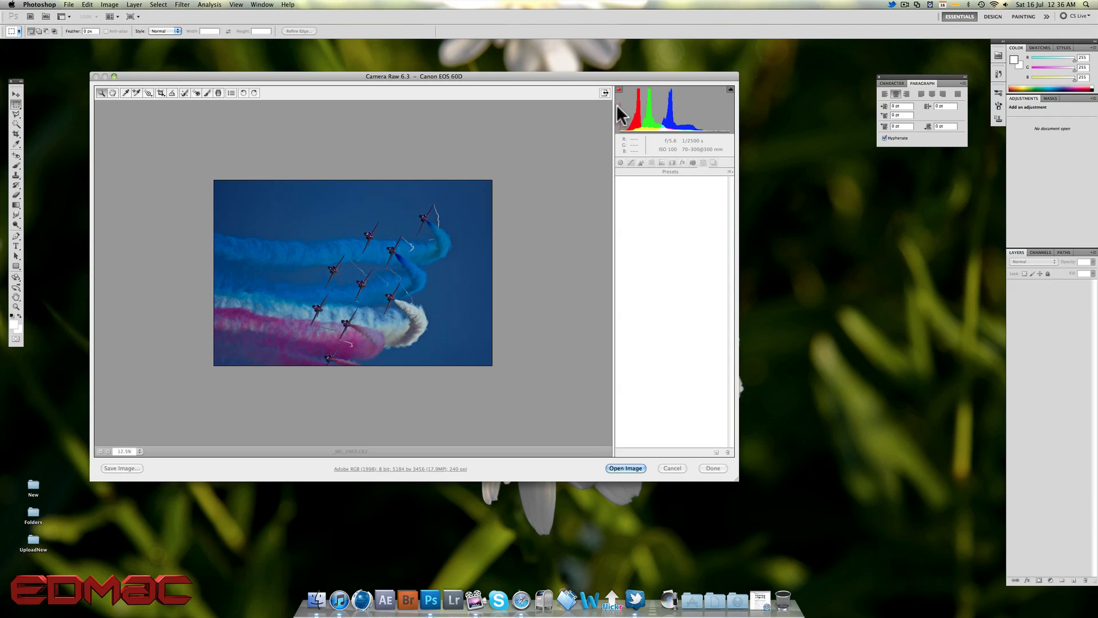
Check the snapshots and basic adjustments, and inspect the edited jets and smoke at 25% zoom
{"action": "left_click", "coordinate": [711, 160]}
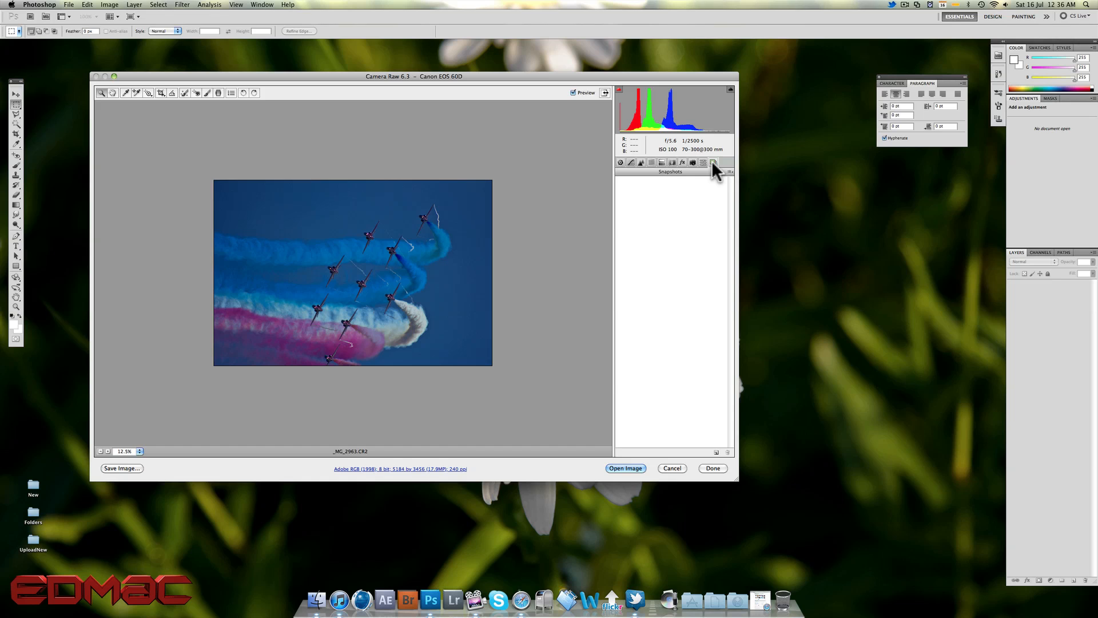
{"action": "left_click", "coordinate": [619, 162]}
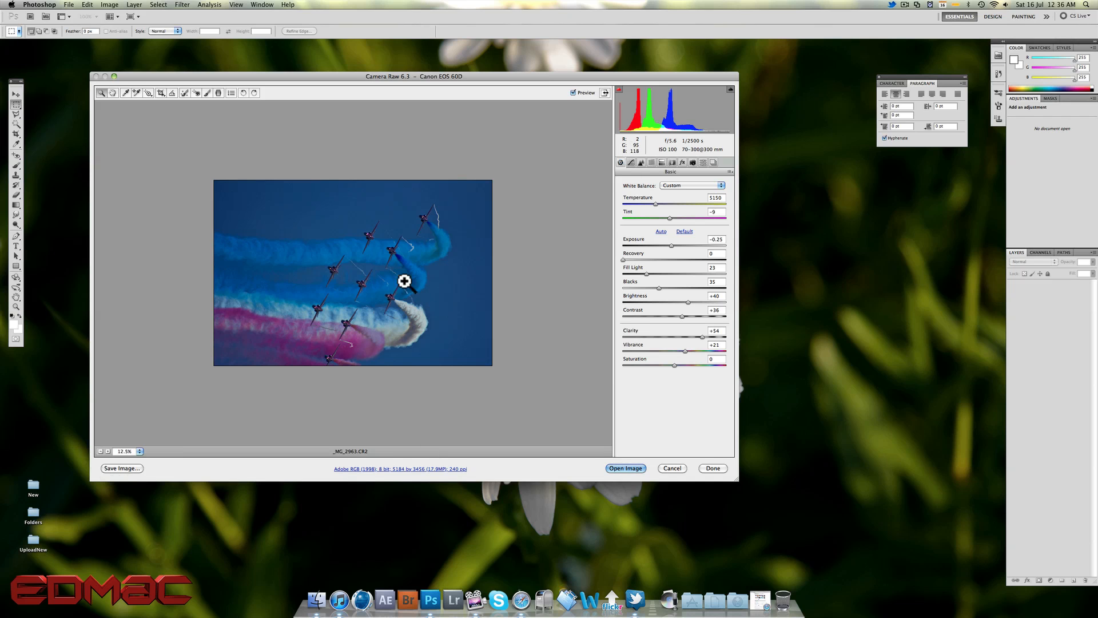
{"action": "left_click", "coordinate": [376, 279]}
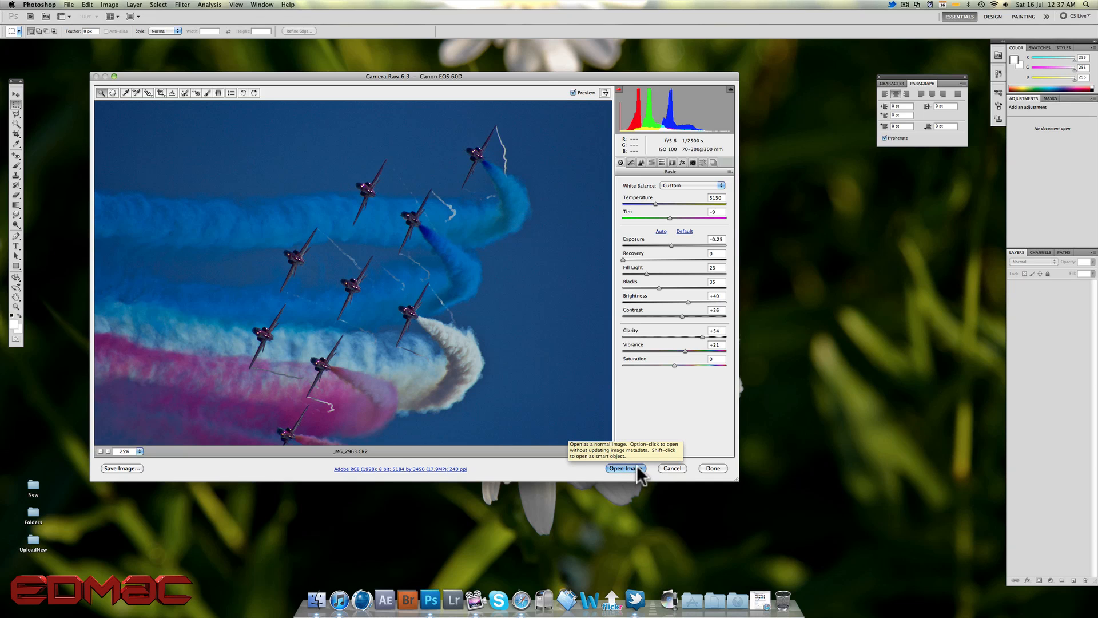
Start saving the edited image with the file name Jets and the .jpg file extension
{"action": "left_click", "coordinate": [123, 468]}
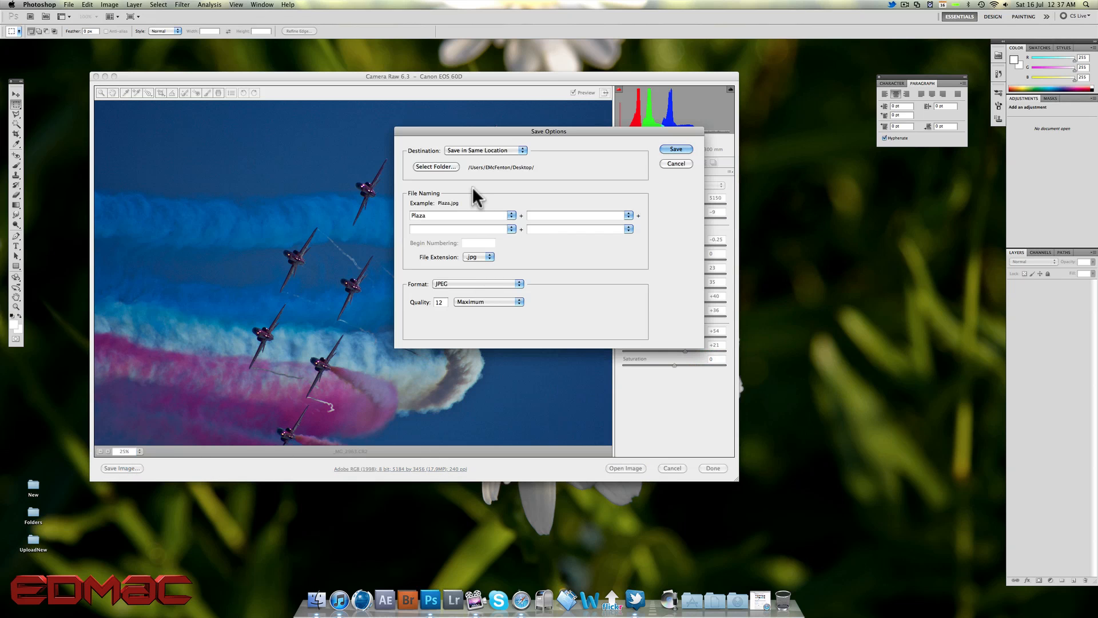
{"action": "double_click", "coordinate": [477, 217]}
{"action": "type", "text": "Jets"}
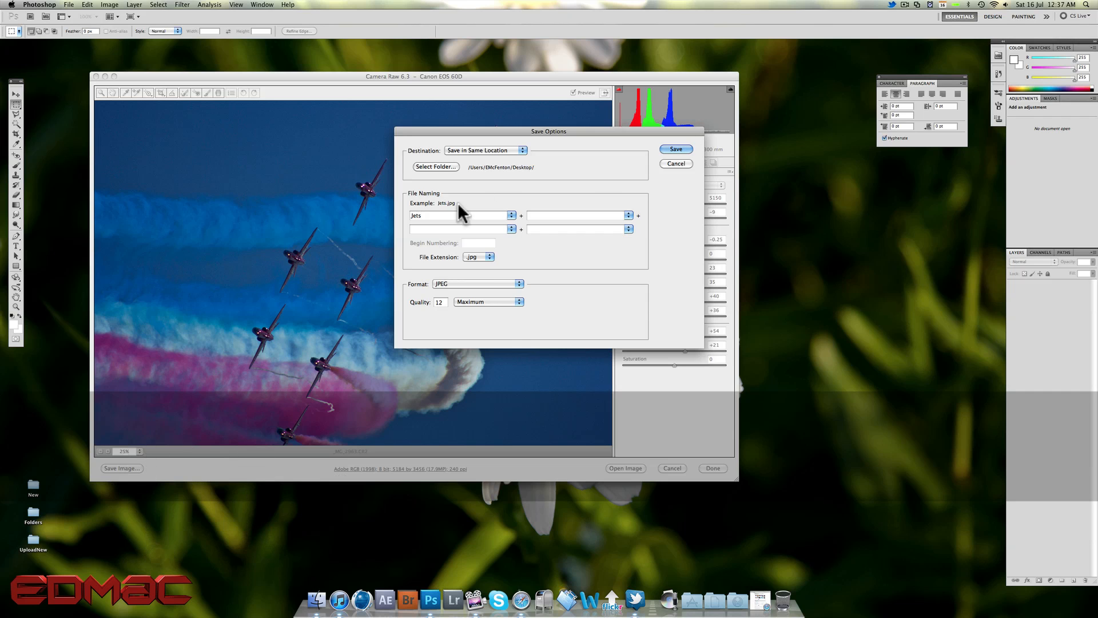
{"action": "left_click", "coordinate": [490, 256]}
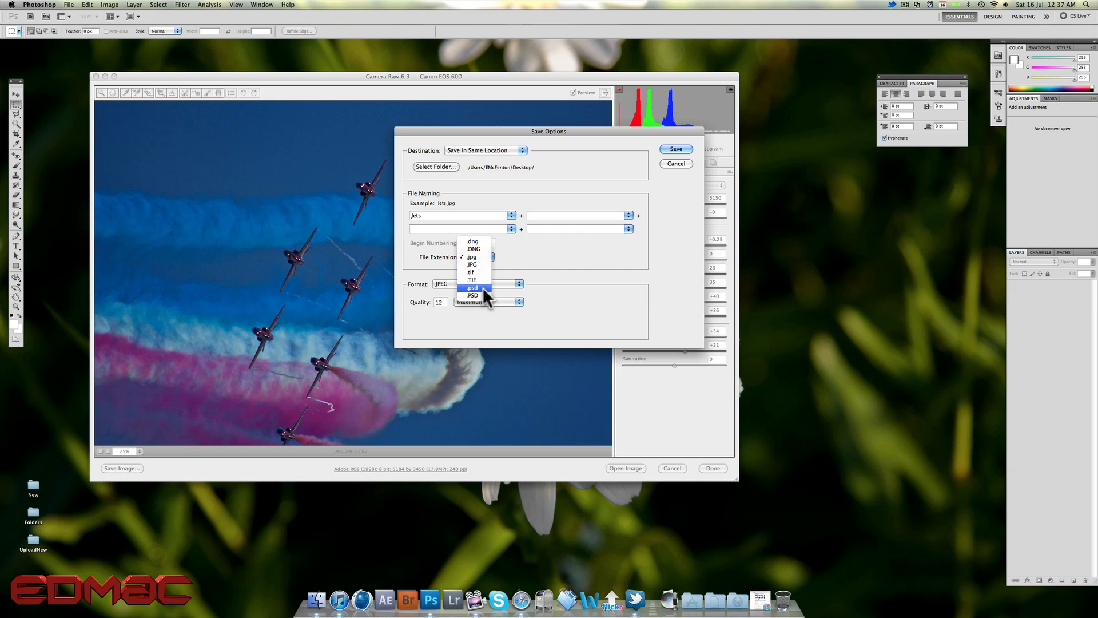
{"action": "left_click", "coordinate": [483, 259]}
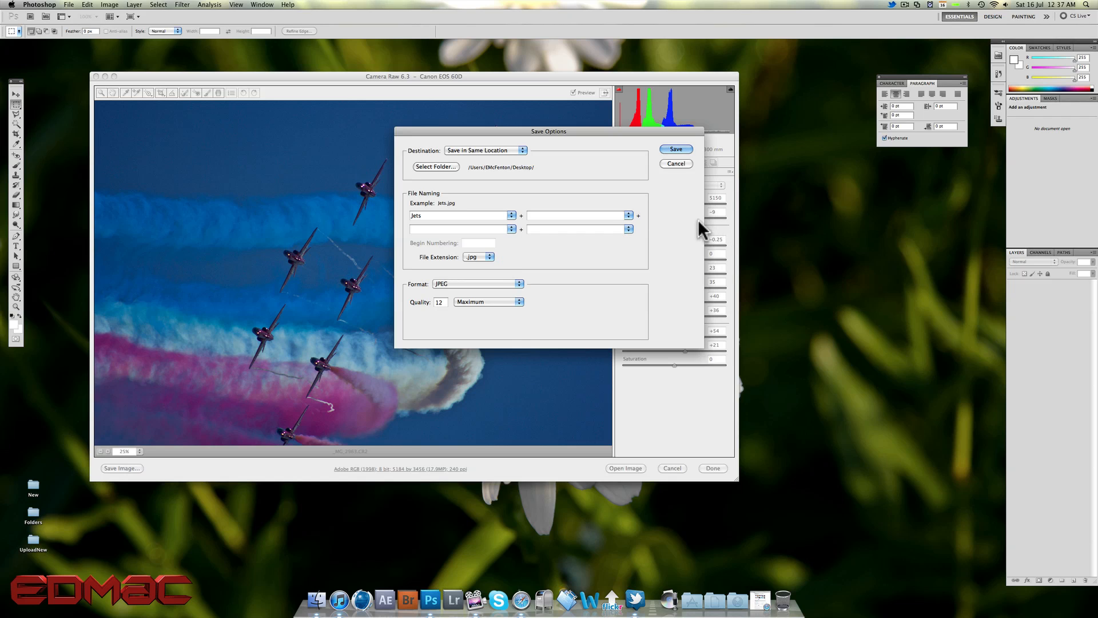
Try the TIFF save format and inspect its compression options before returning the format to JPEG
{"action": "left_click", "coordinate": [520, 282]}
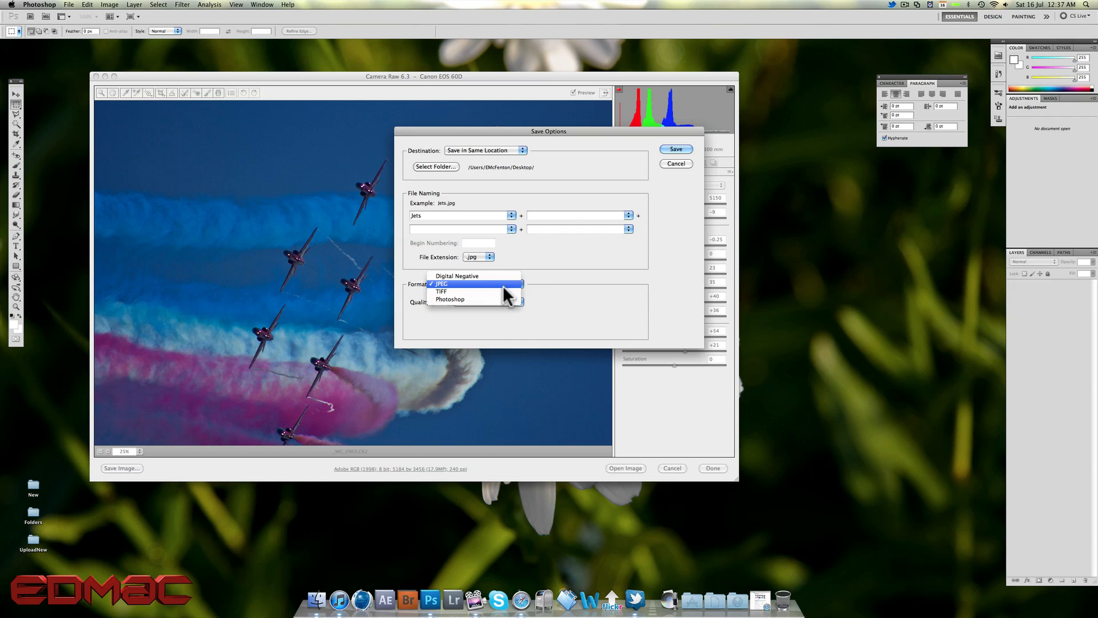
{"action": "left_click", "coordinate": [449, 290]}
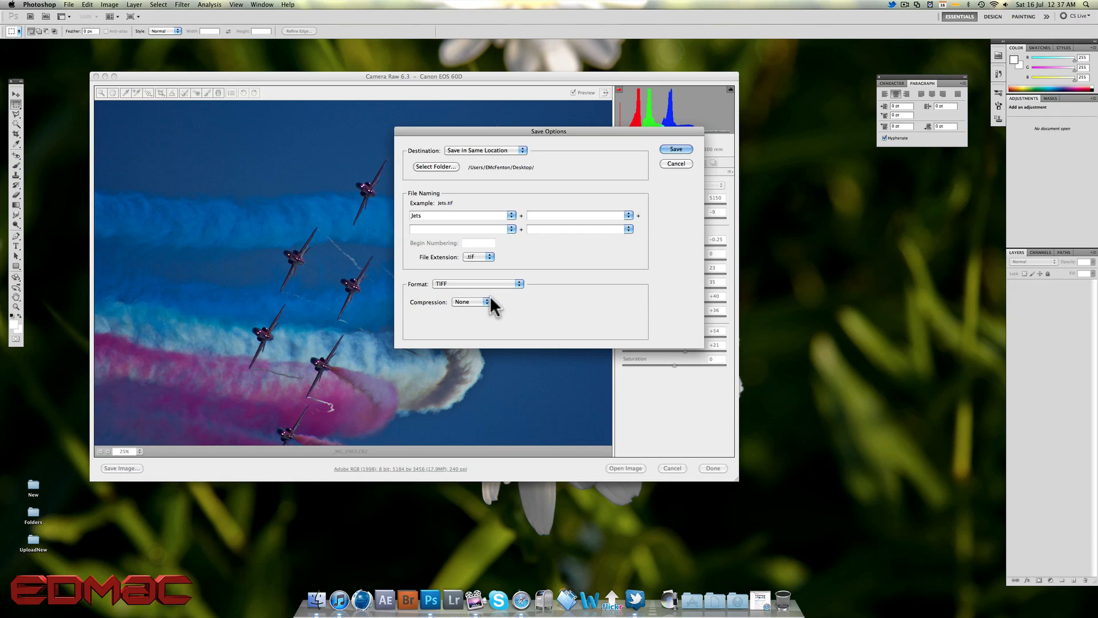
{"action": "left_click", "coordinate": [519, 281]}
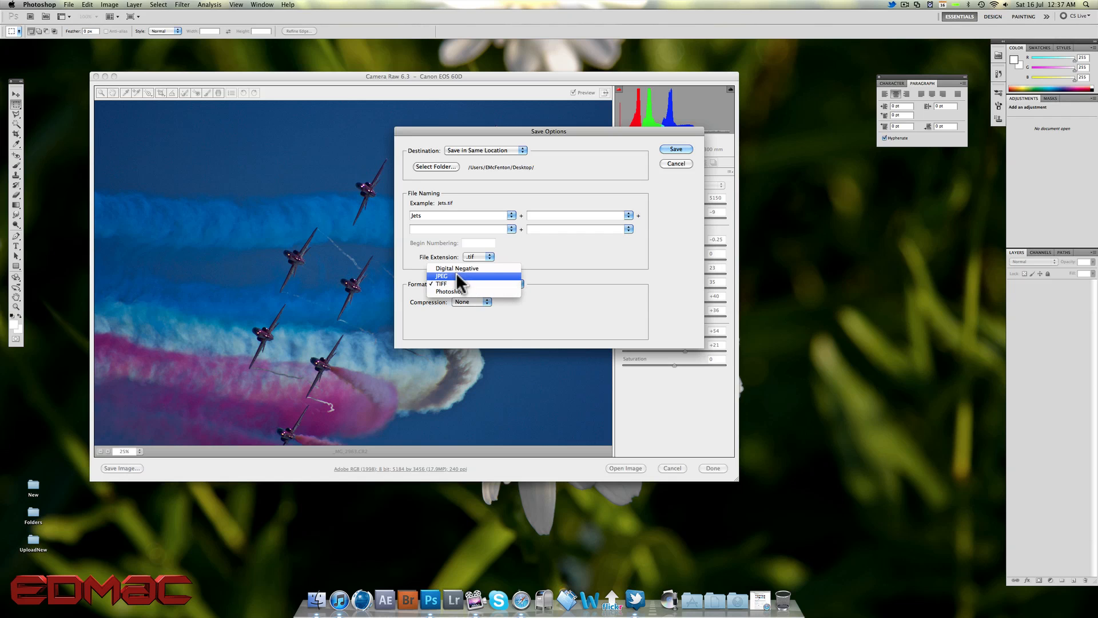
{"action": "left_click", "coordinate": [456, 276]}
{"action": "left_click", "coordinate": [492, 283]}
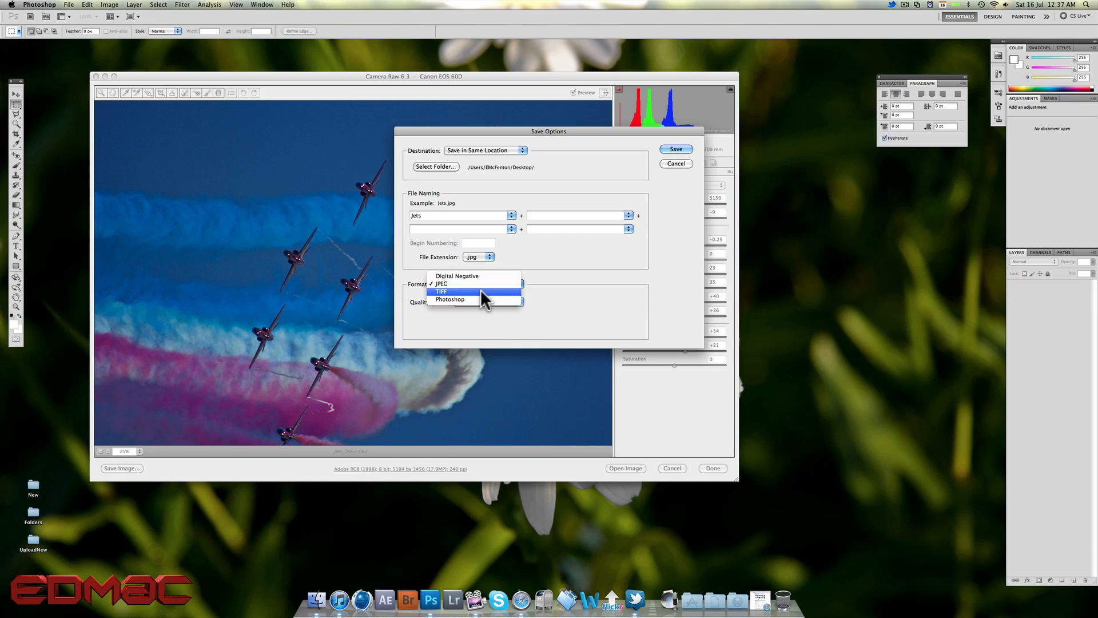
{"action": "left_click", "coordinate": [479, 290]}
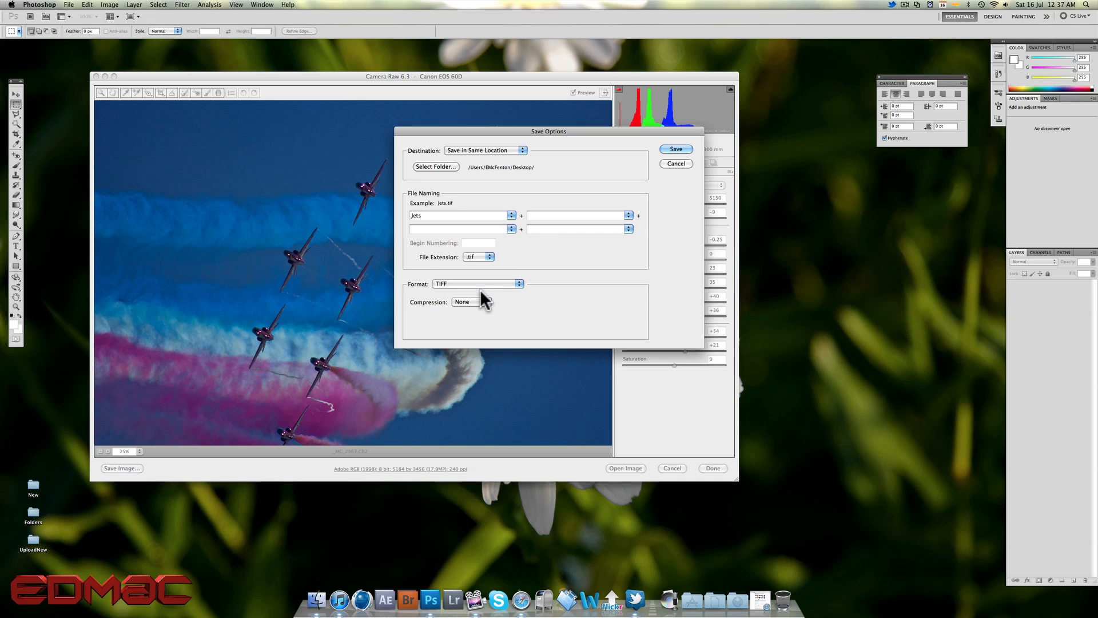
{"action": "left_click", "coordinate": [485, 301]}
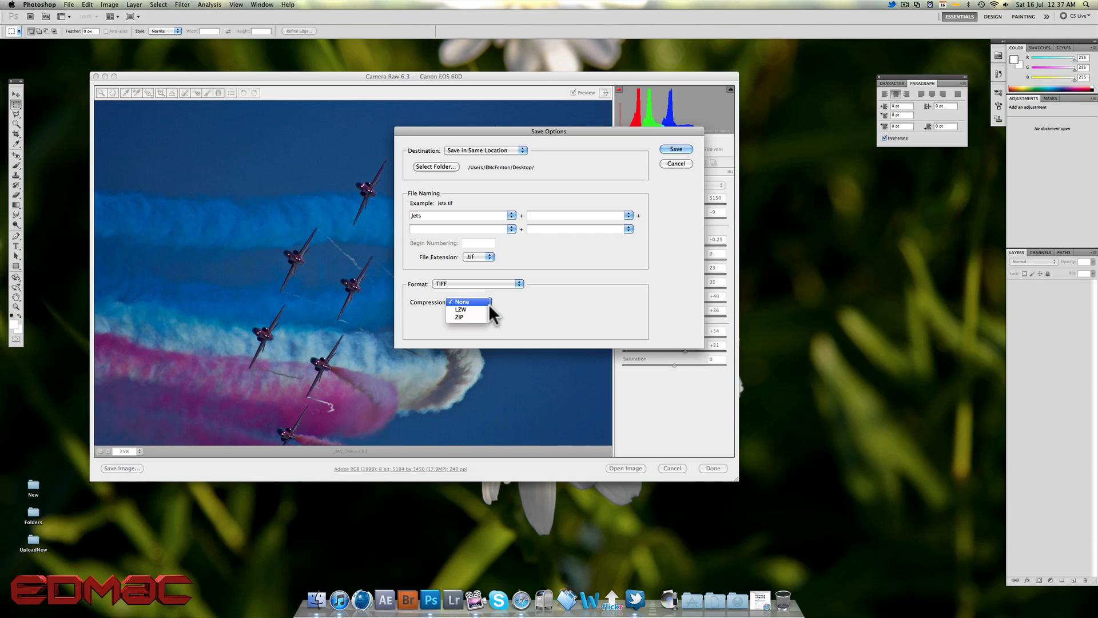
{"action": "left_click", "coordinate": [487, 302]}
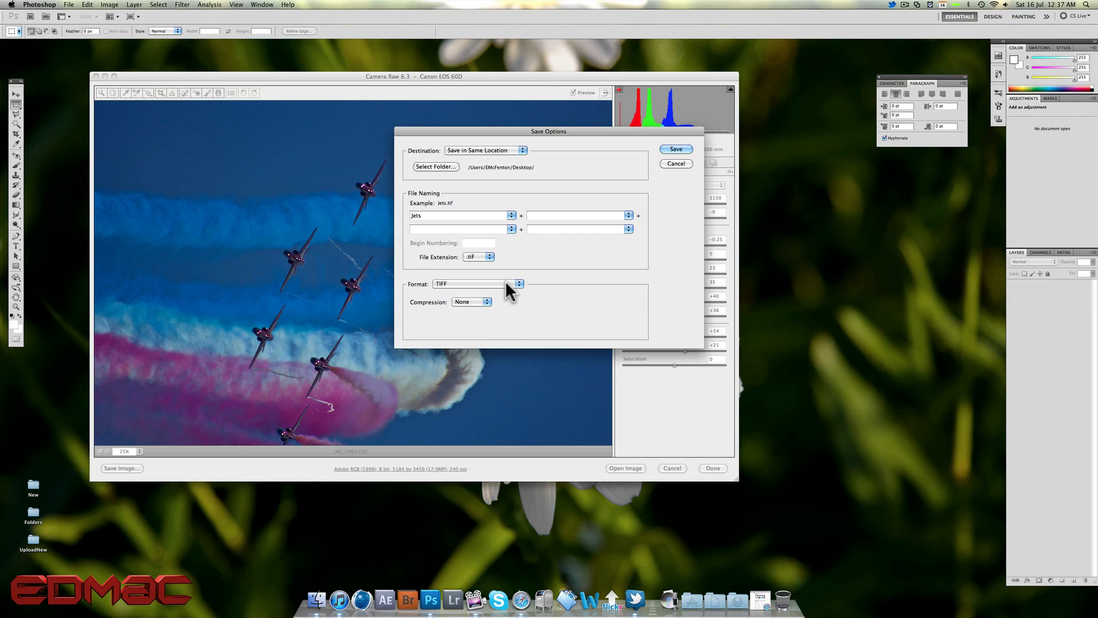
{"action": "left_click", "coordinate": [505, 280]}
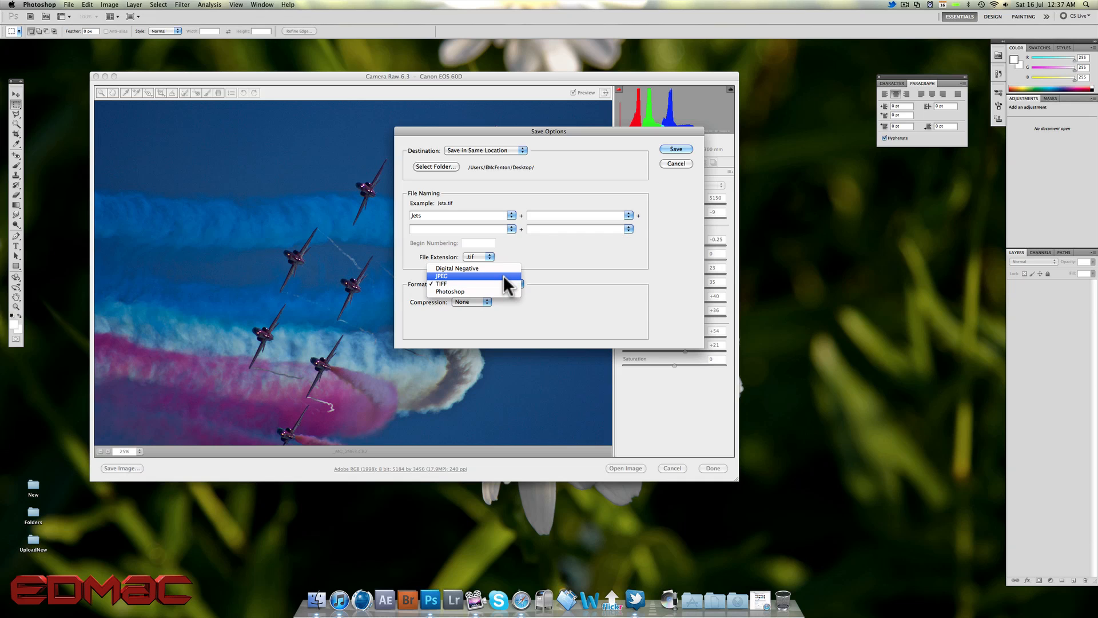
{"action": "left_click", "coordinate": [454, 275]}
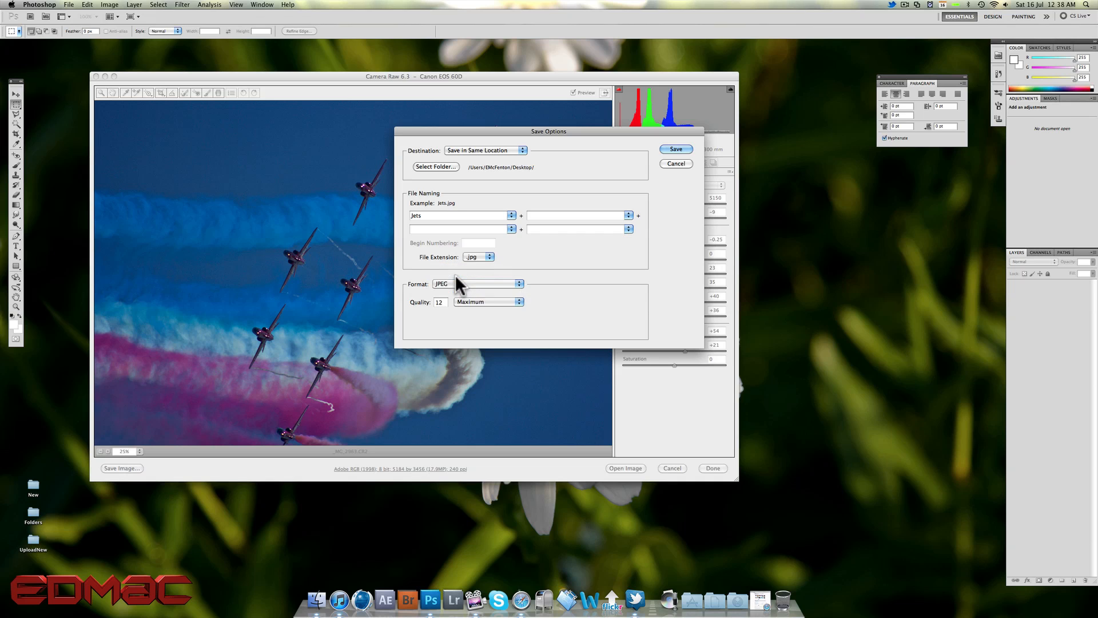
Save the image as a JPEG at Maximum quality in the same location as the raw file
{"action": "left_click", "coordinate": [491, 303]}
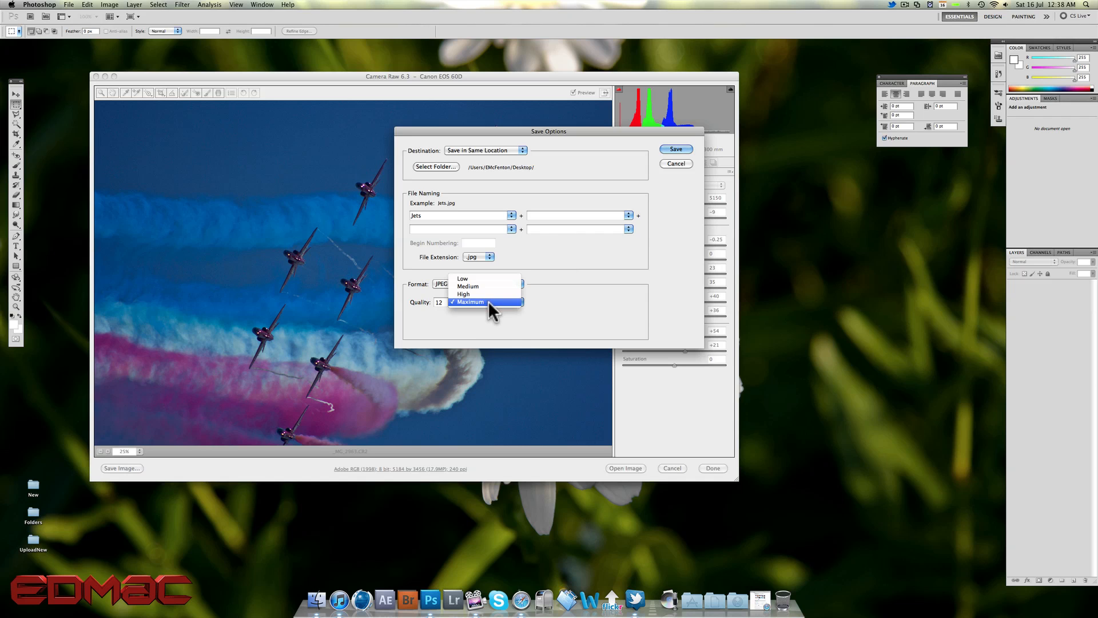
{"action": "left_click", "coordinate": [488, 300]}
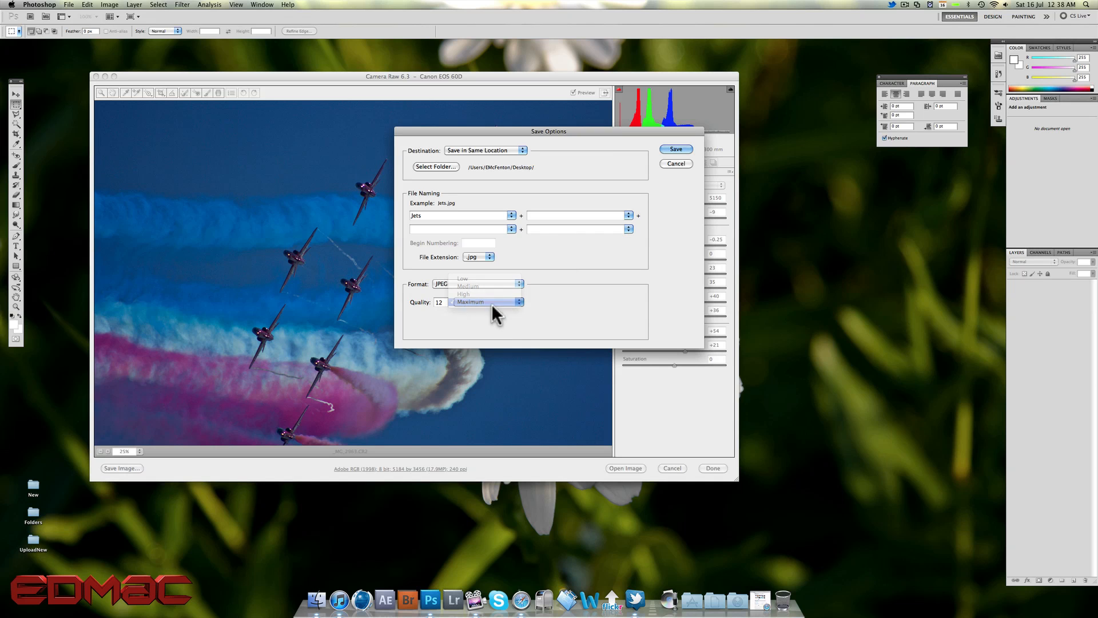
{"action": "left_click", "coordinate": [676, 148]}
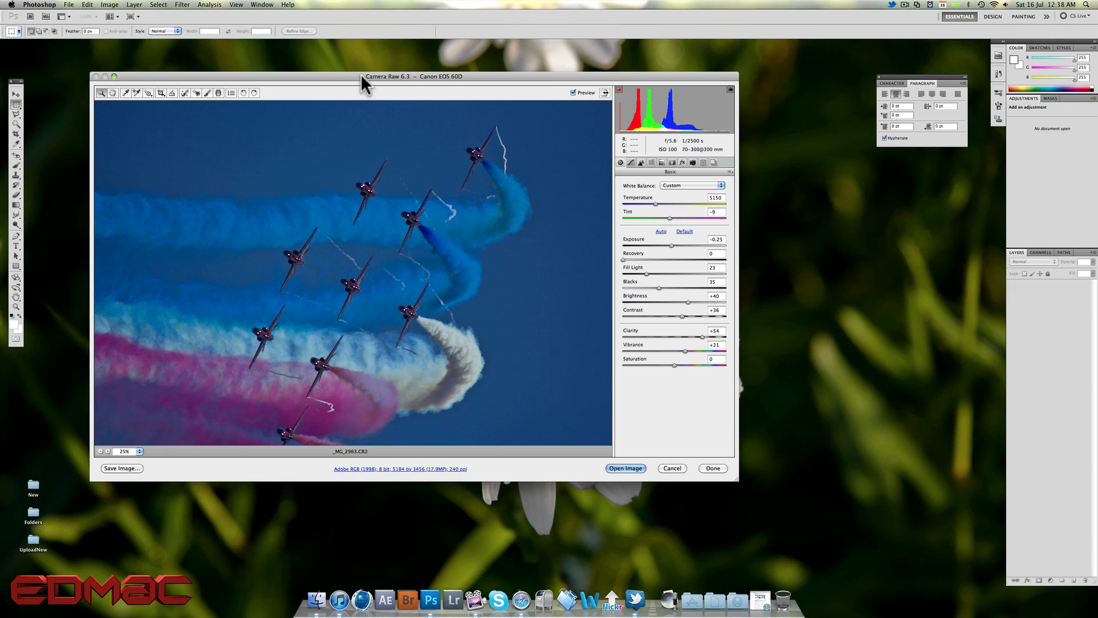
Accept the raw adjustments to finish the Camera Raw session, and switch to the Finder desktop
{"action": "left_click_drag", "start_coordinate": [361, 75], "coordinate": [423, 86]}
{"action": "left_click", "coordinate": [775, 480]}
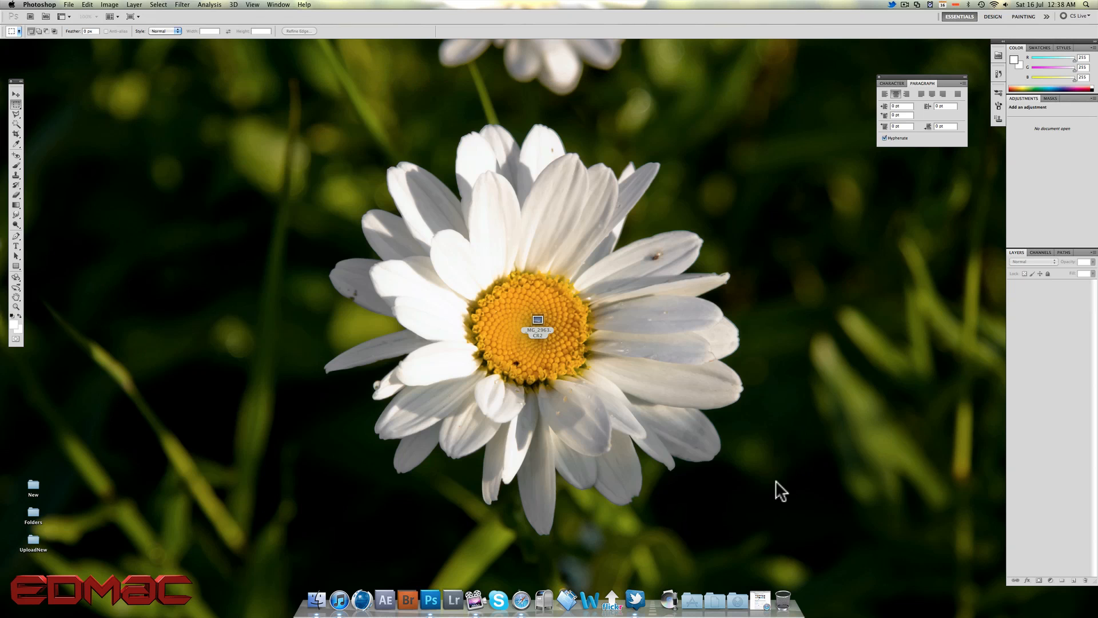
{"action": "left_click", "coordinate": [453, 377]}
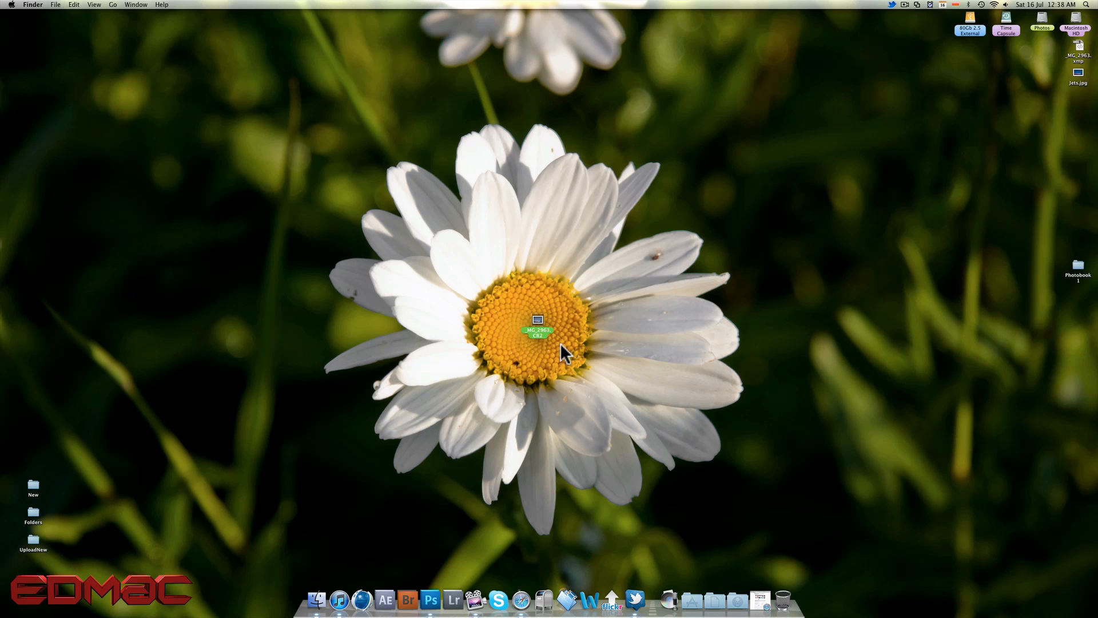
{"action": "left_click", "coordinate": [662, 277]}
{"action": "left_click_drag", "start_coordinate": [610, 264], "coordinate": [497, 410]}
{"action": "left_click", "coordinate": [494, 403]}
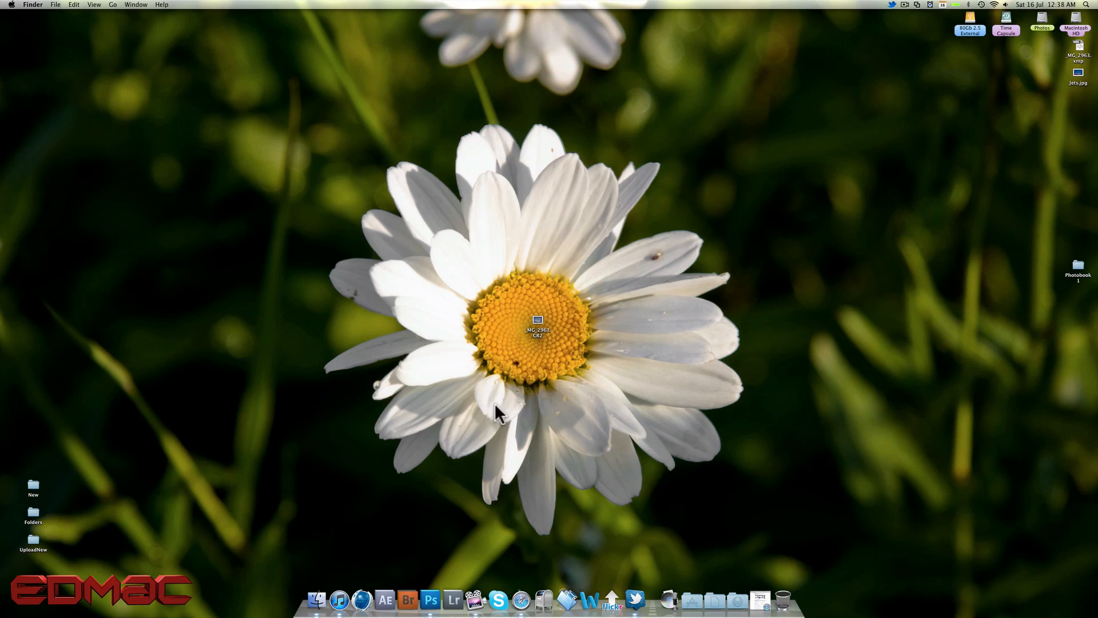